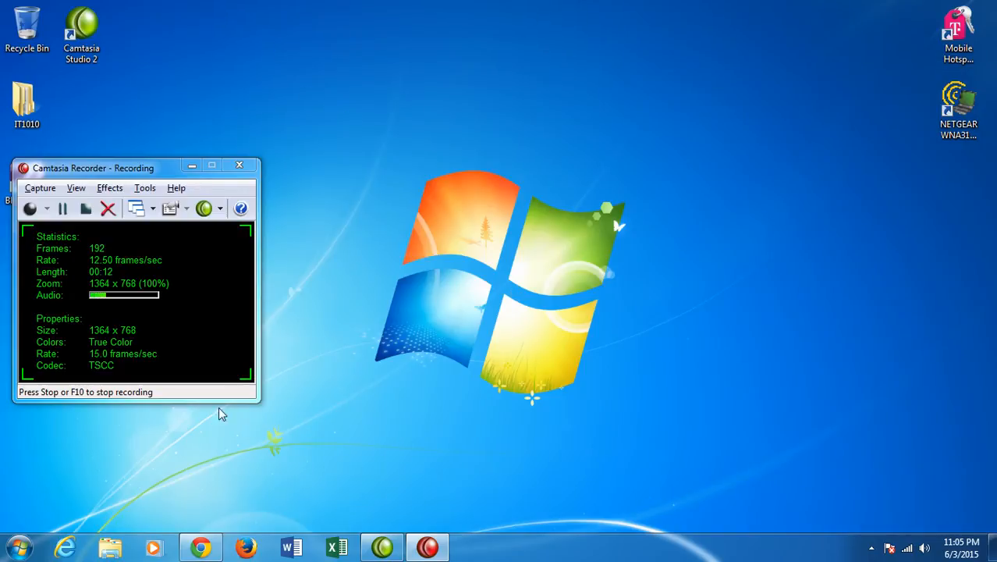
# Step: Launch Excel
pyautogui.click(19, 548)
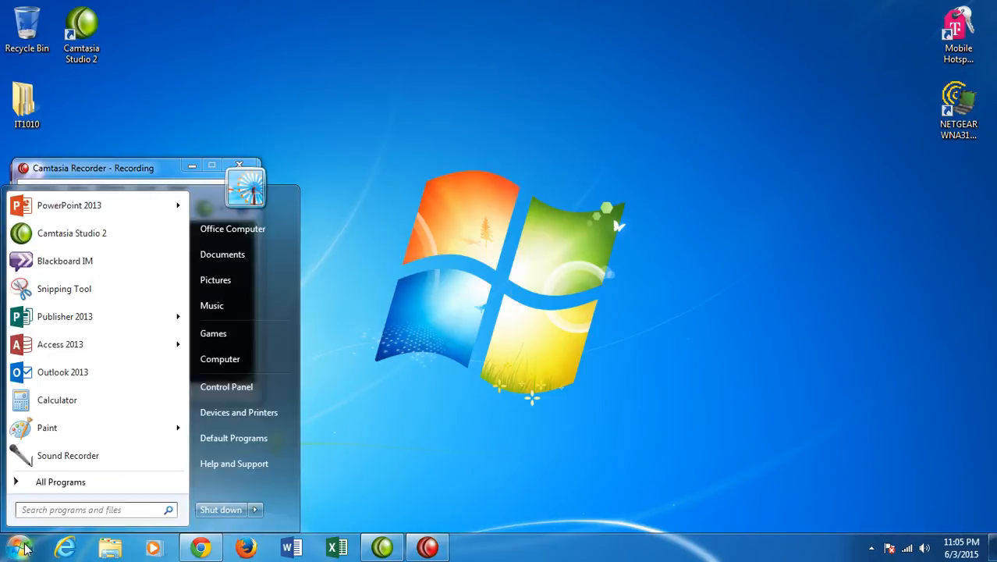
pyautogui.click(537, 388)
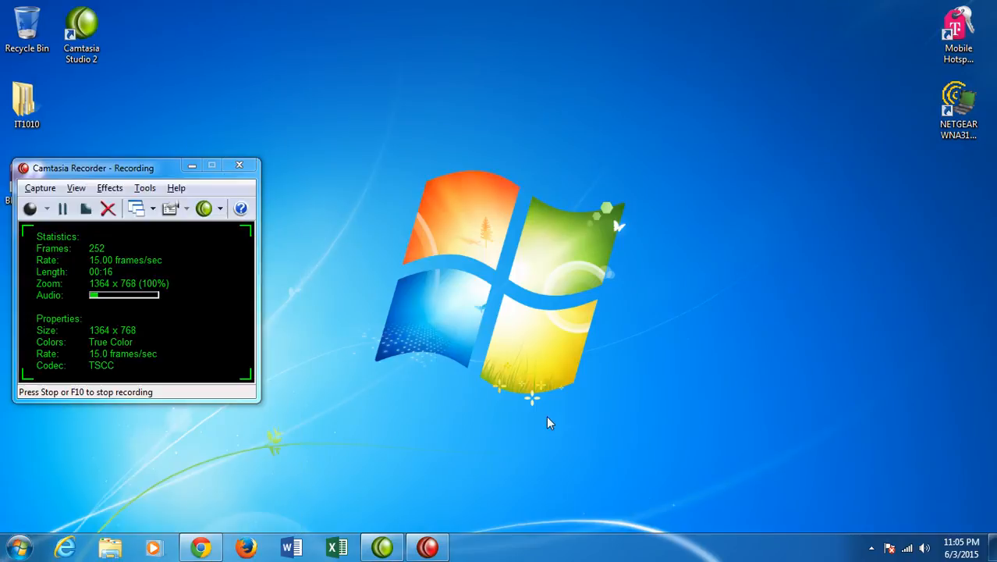
pyautogui.click(334, 548)
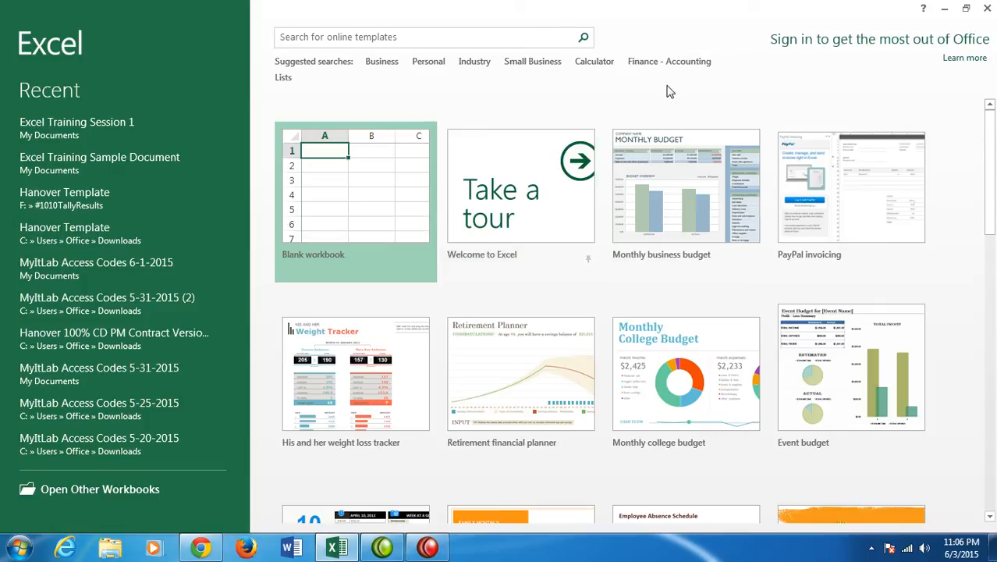
# Step: Browse the workbook templates on the start screen and create a blank workbook
pyautogui.scroll(-3, 689, 95)
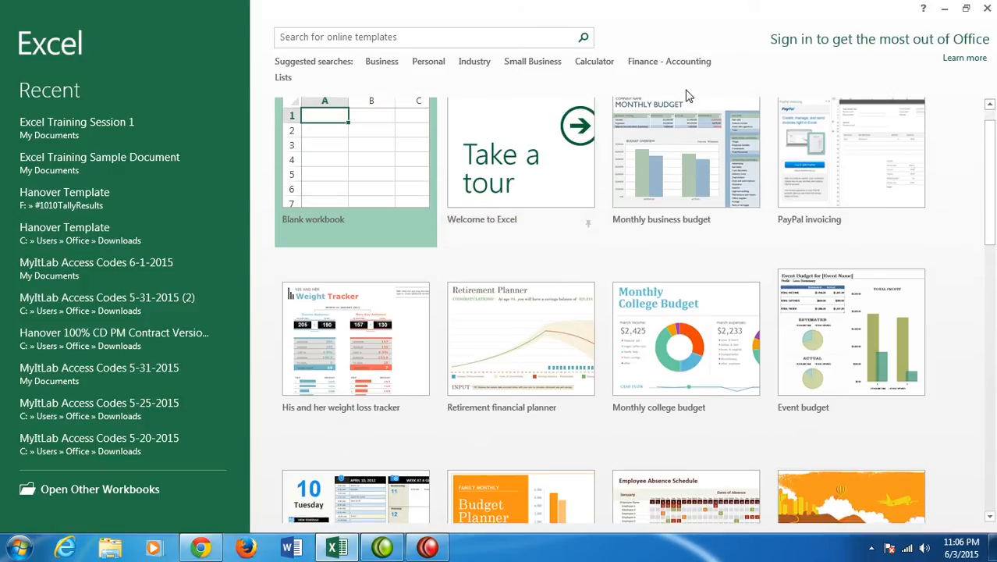
pyautogui.scroll(-2, 688, 96)
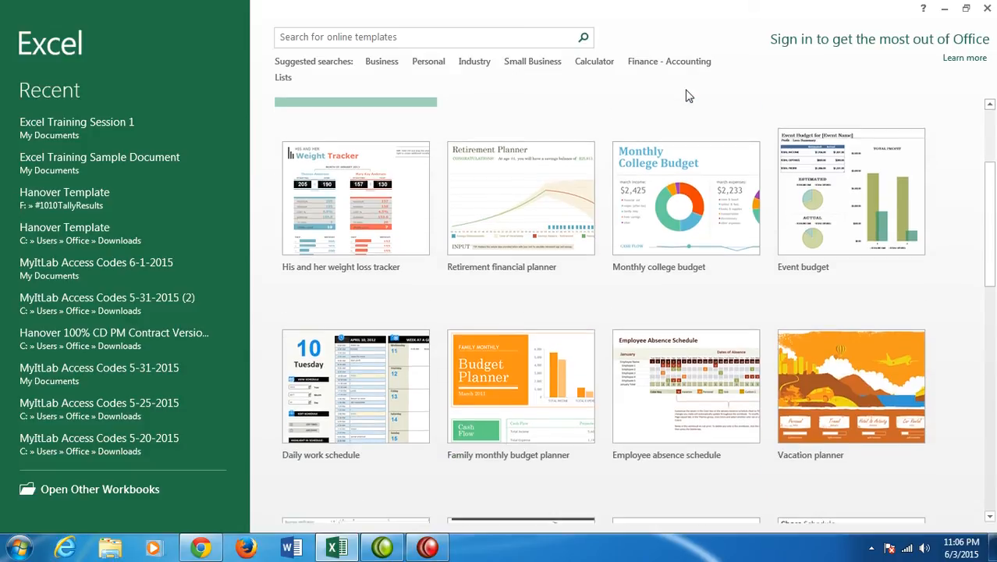
pyautogui.scroll(-2, 688, 95)
pyautogui.scroll(-5, 688, 95)
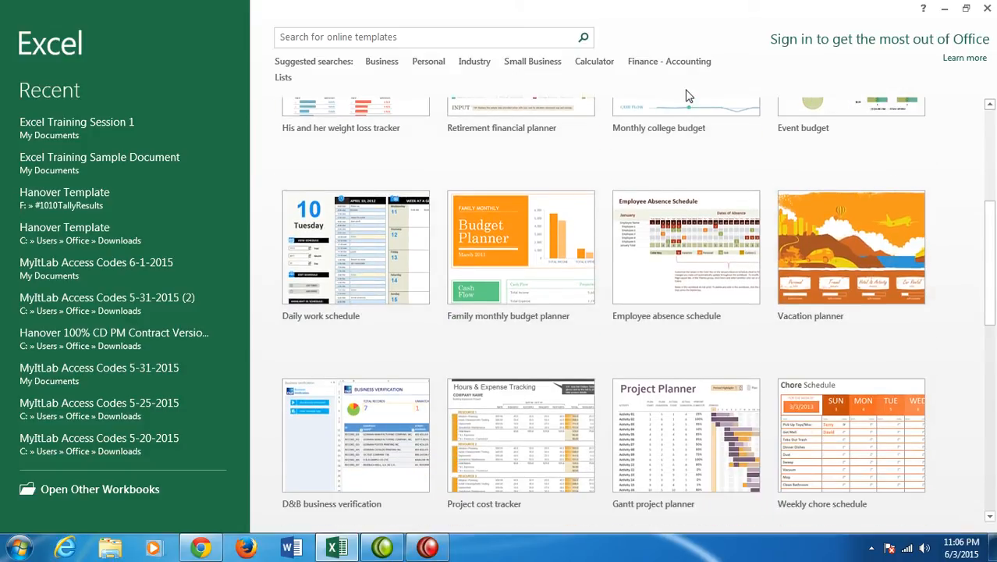
pyautogui.scroll(-2, 689, 95)
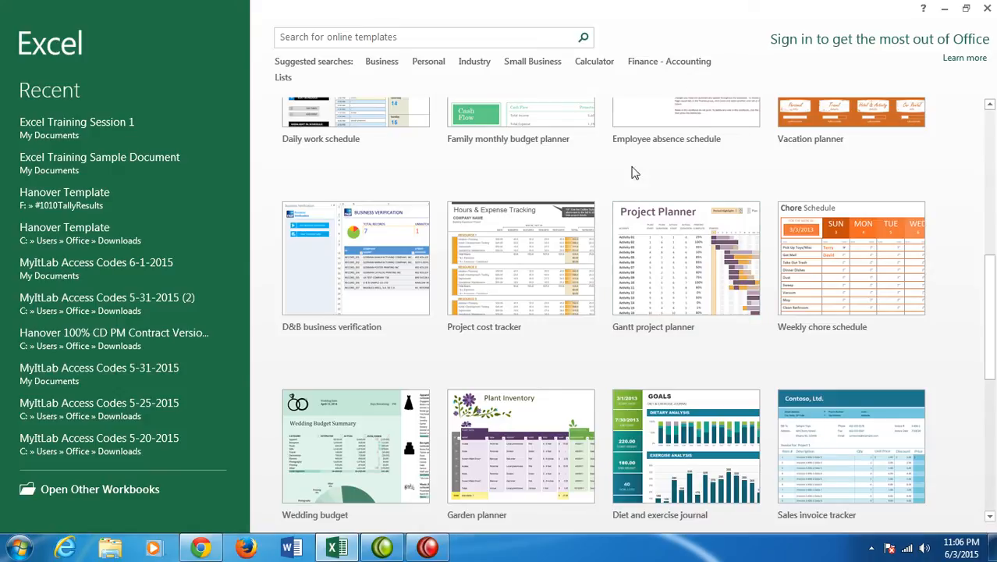
pyautogui.scroll(7, 636, 179)
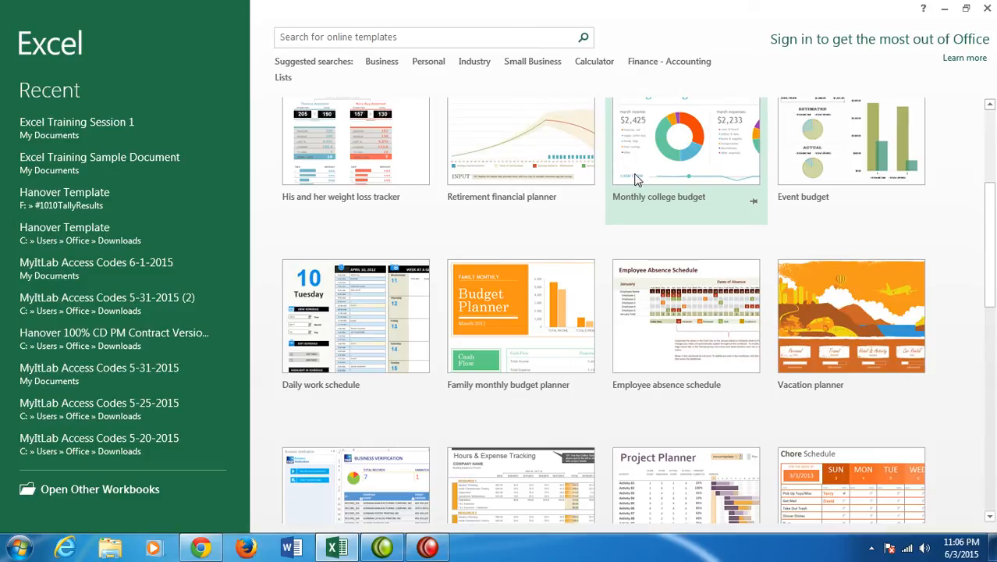
pyautogui.scroll(7, 636, 179)
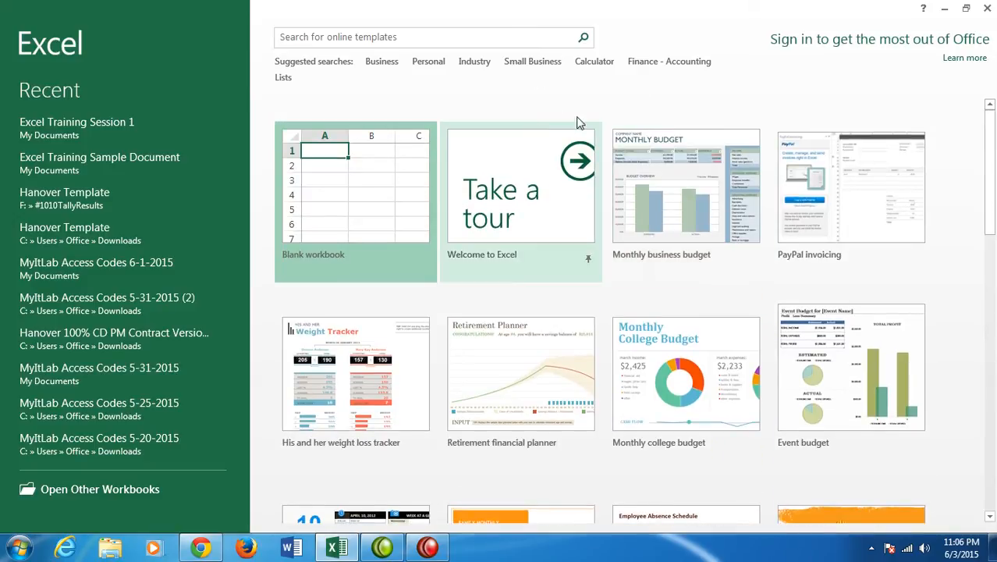
pyautogui.click(349, 212)
pyautogui.click(348, 205)
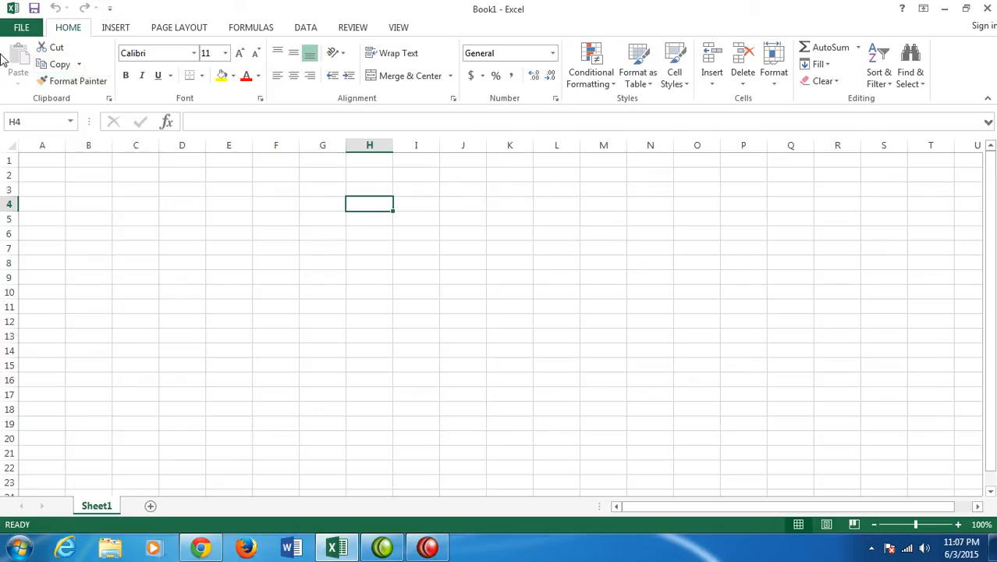
# Step: Review the recent workbooks list and the insert and page layout commands, ending on the Home commands
pyautogui.click(24, 27)
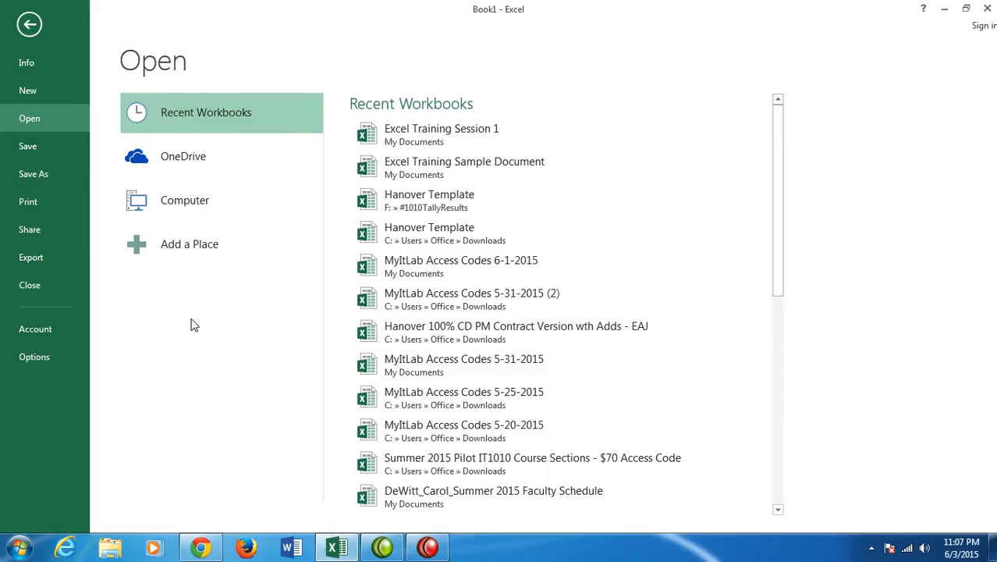
pyautogui.press('Escape')
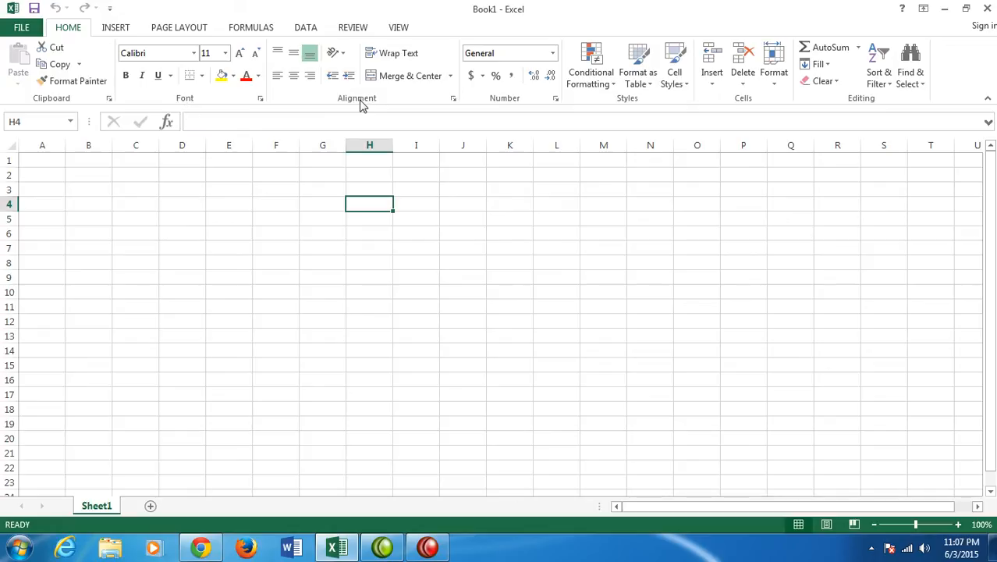
pyautogui.click(123, 28)
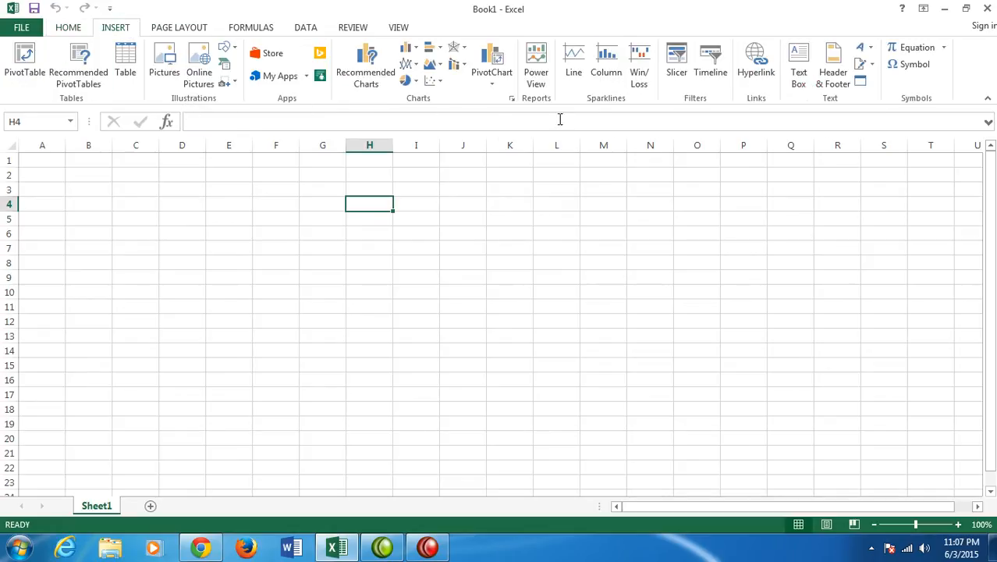
pyautogui.click(166, 29)
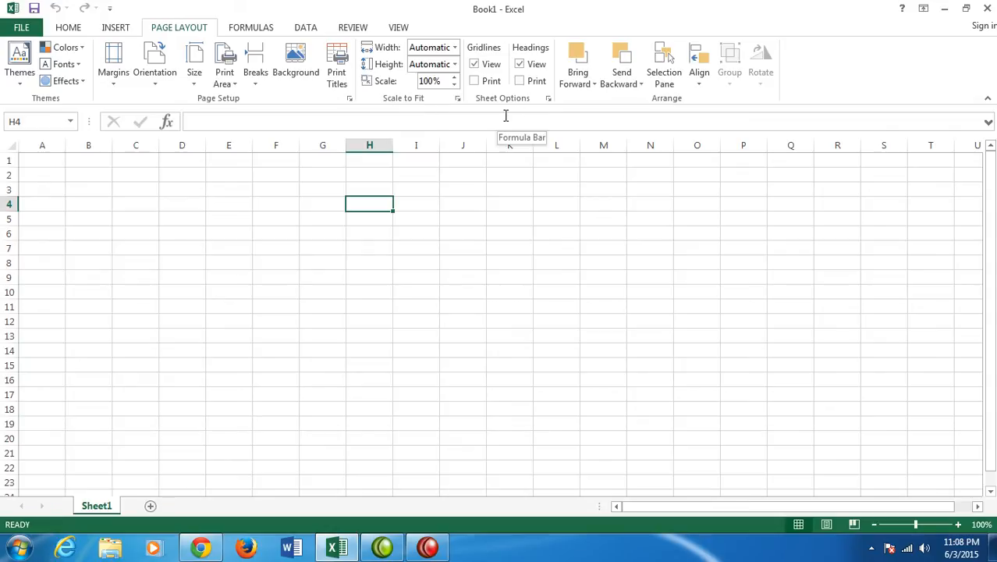
pyautogui.click(68, 27)
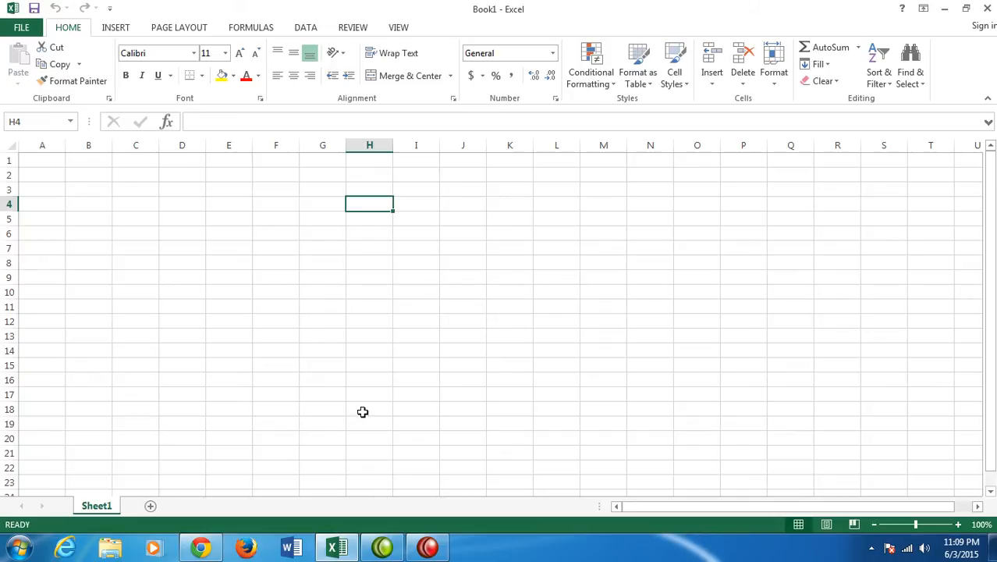
# Step: Examine the worksheet's rows down to about row 100, select cell E92 there, and return the view to row 1
pyautogui.click(43, 157)
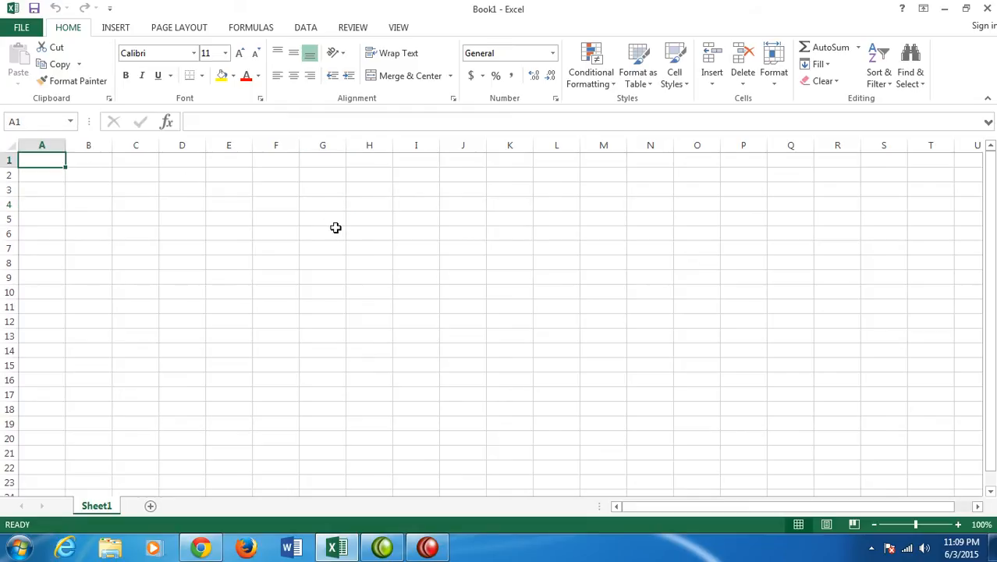
pyautogui.scroll(-11, 336, 345)
pyautogui.scroll(-11, 317, 342)
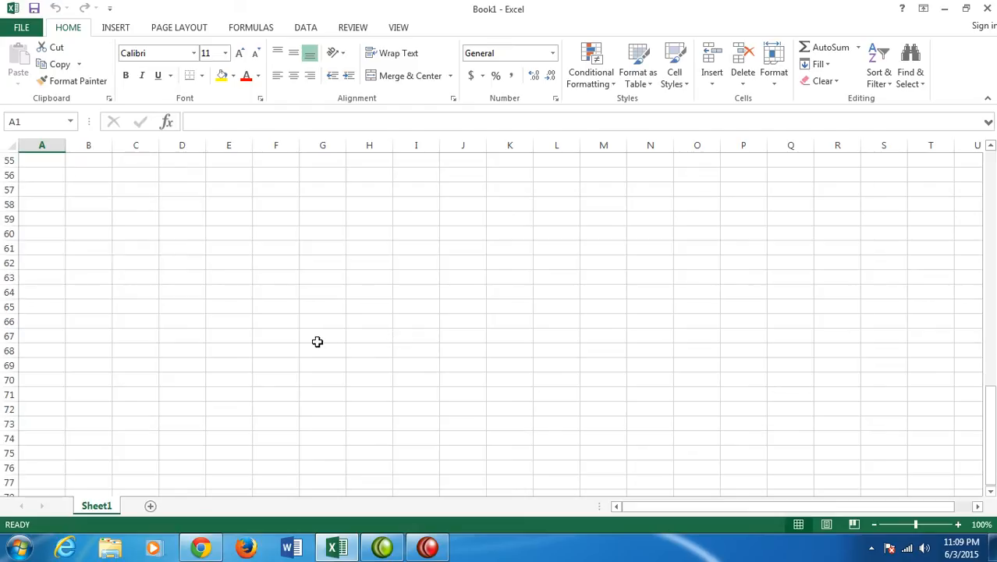
pyautogui.scroll(14, 318, 342)
pyautogui.scroll(-18, 317, 342)
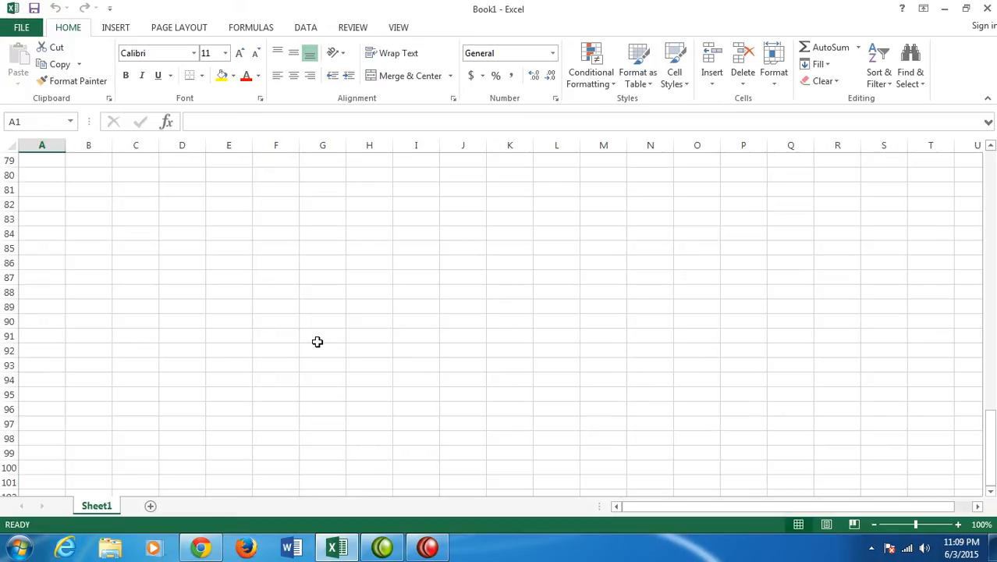
pyautogui.click(217, 351)
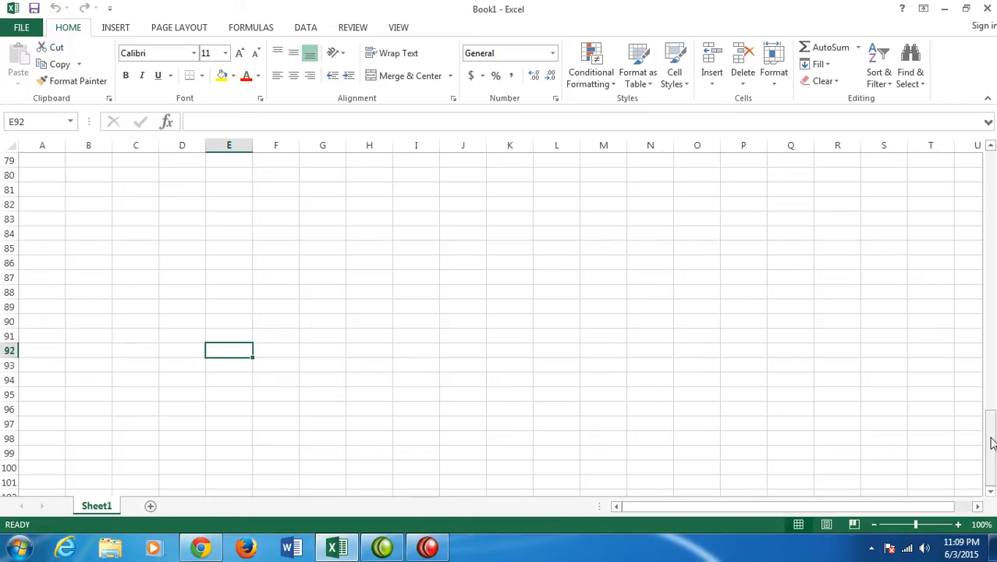
pyautogui.moveTo(993, 441); pyautogui.dragTo(993, 175)
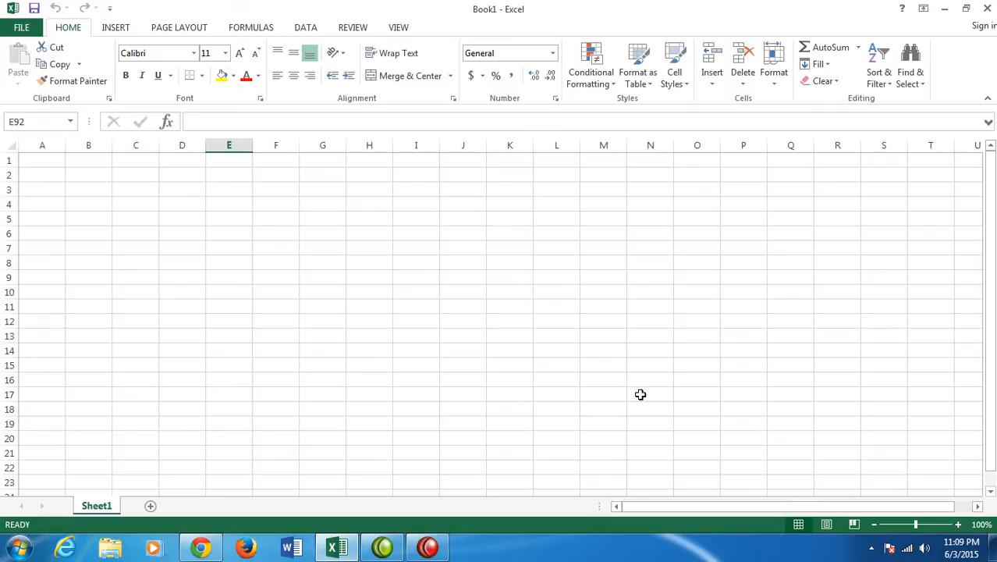
# Step: Move the active cell along row 20 to AE20 to examine the columns beyond Z, and return the view to column A
pyautogui.click(790, 436)
pyautogui.press('Right')
pyautogui.press('Right')
pyautogui.press('Right')
pyautogui.press('Right')
pyautogui.press('Right')
pyautogui.press('Right')
pyautogui.press('Right')
pyautogui.press('Right')
pyautogui.press('Right')
pyautogui.press('Right')
pyautogui.press('Right')
pyautogui.press('Right')
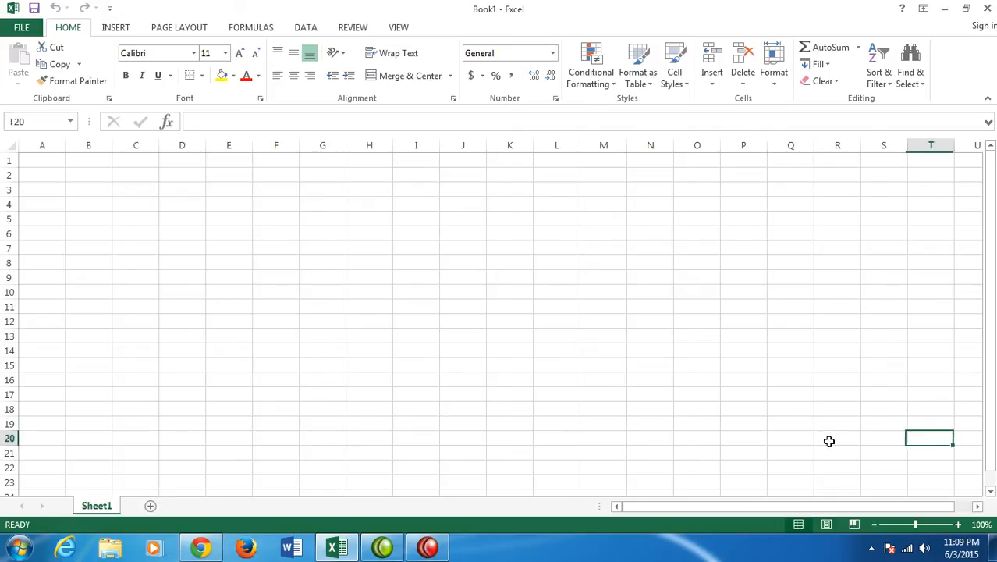
pyautogui.press('Right')
pyautogui.press('Right')
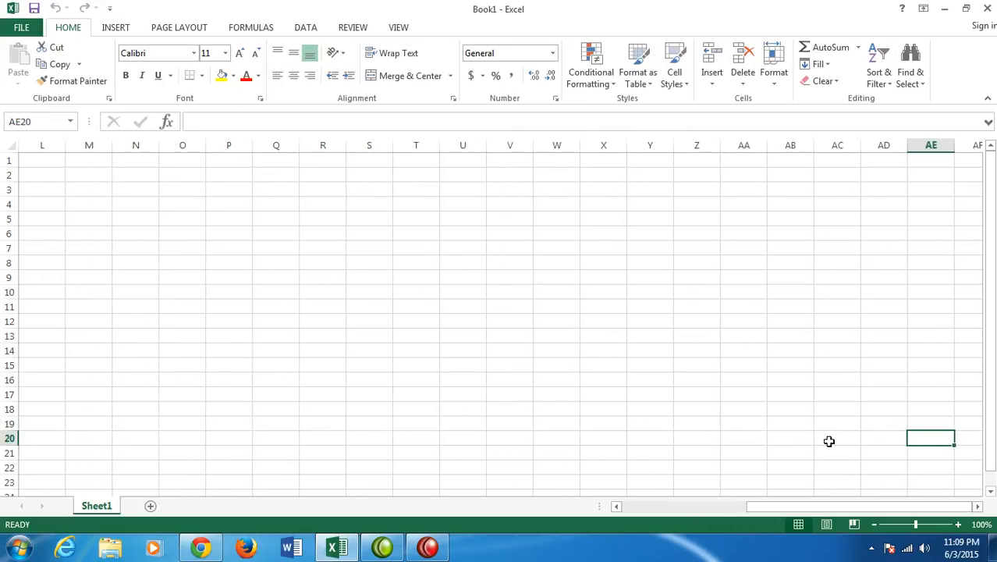
pyautogui.moveTo(832, 515); pyautogui.dragTo(669, 514)
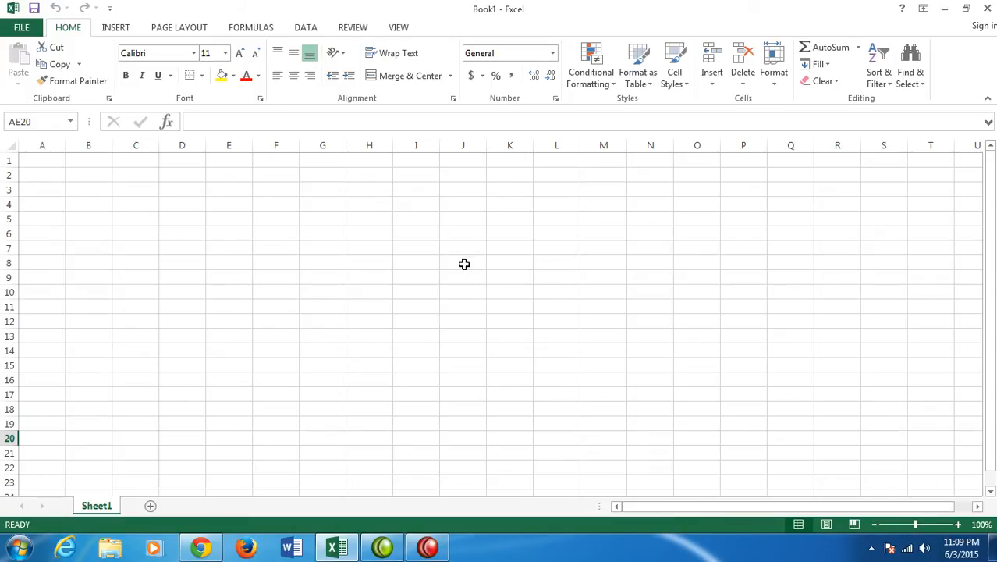
# Step: Enter a first name in cell I7 and check the cell's content
pyautogui.click(420, 249)
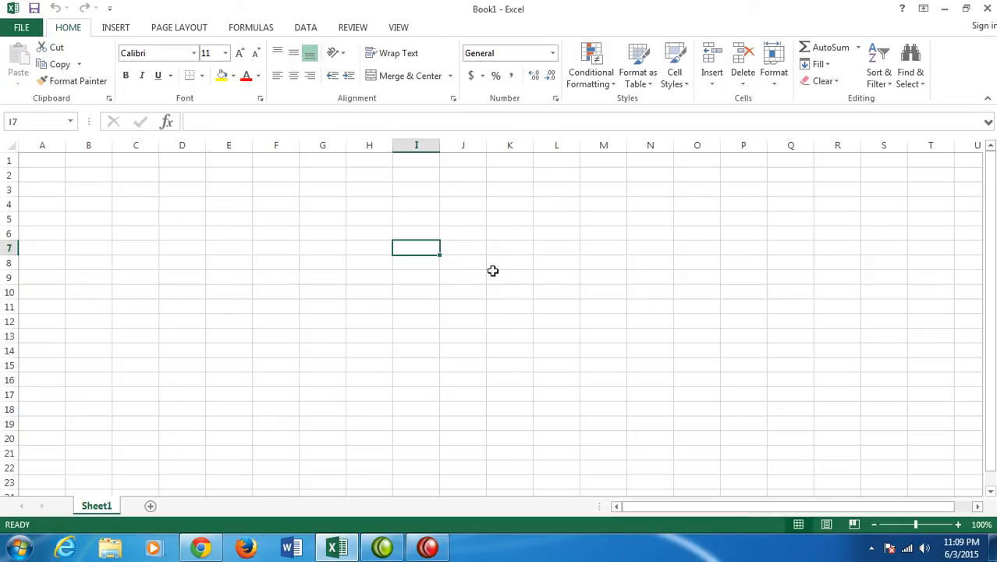
pyautogui.write('Carol')
pyautogui.press('Return')
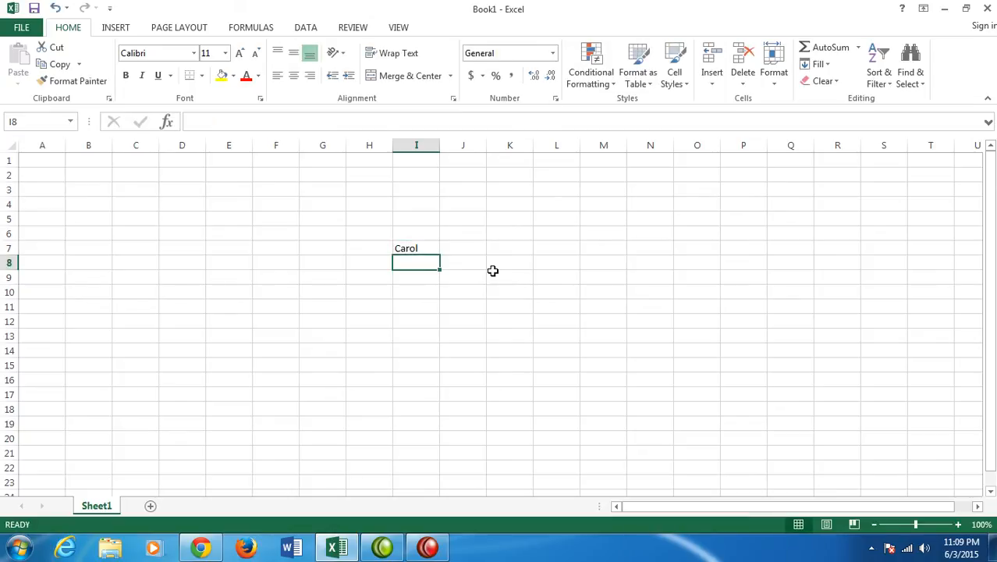
pyautogui.click(402, 248)
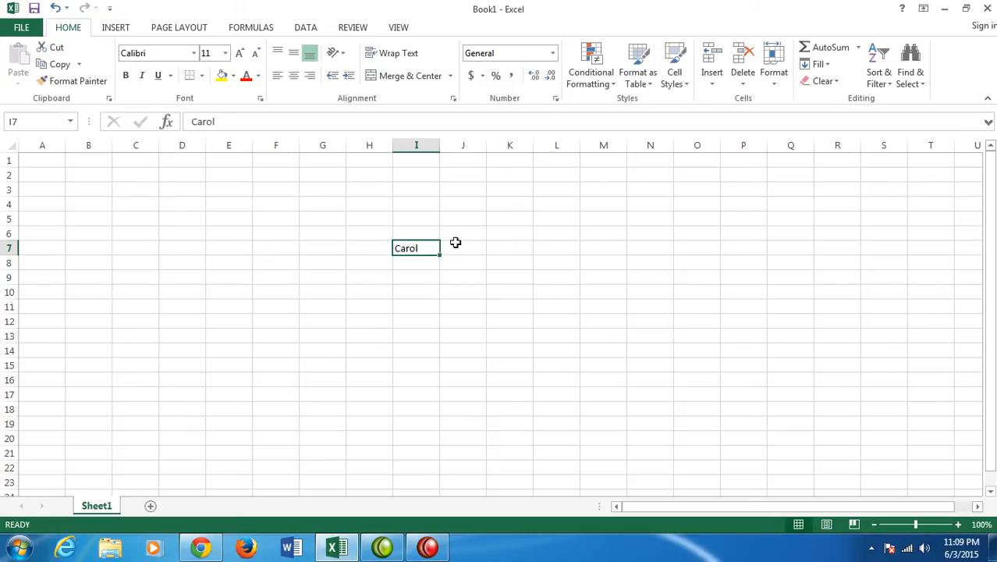
pyautogui.press('Return')
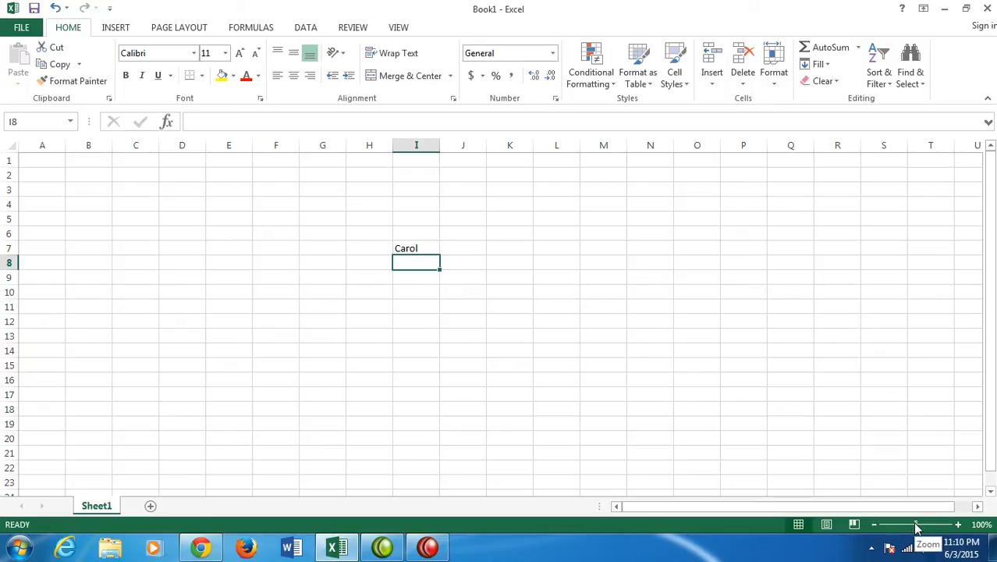
# Step: Magnify the worksheet past 130% and return the zoom to 100%
pyautogui.click(959, 524)
pyautogui.click(959, 525)
pyautogui.click(958, 524)
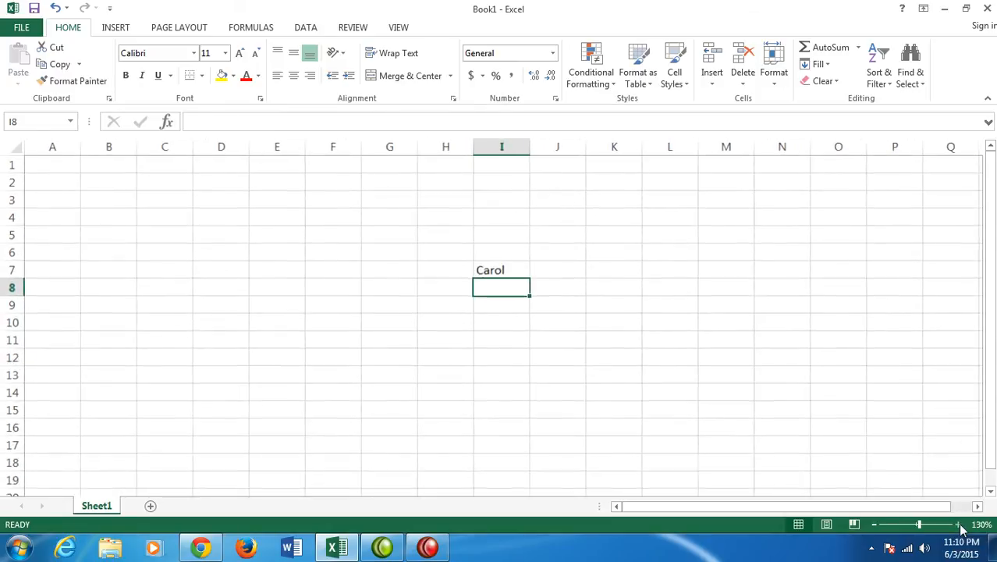
pyautogui.click(958, 524)
pyautogui.moveTo(921, 528); pyautogui.dragTo(918, 530)
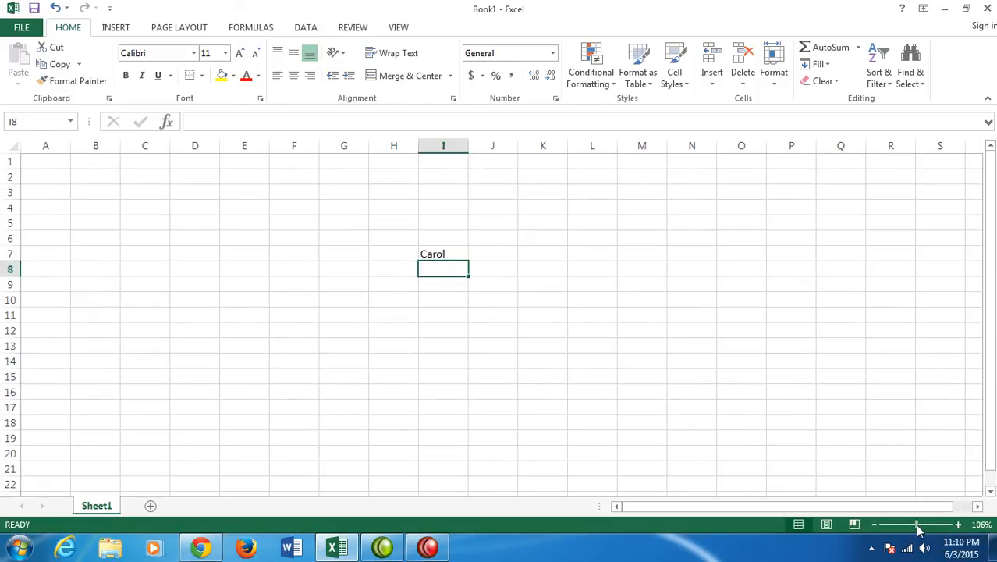
pyautogui.click(875, 528)
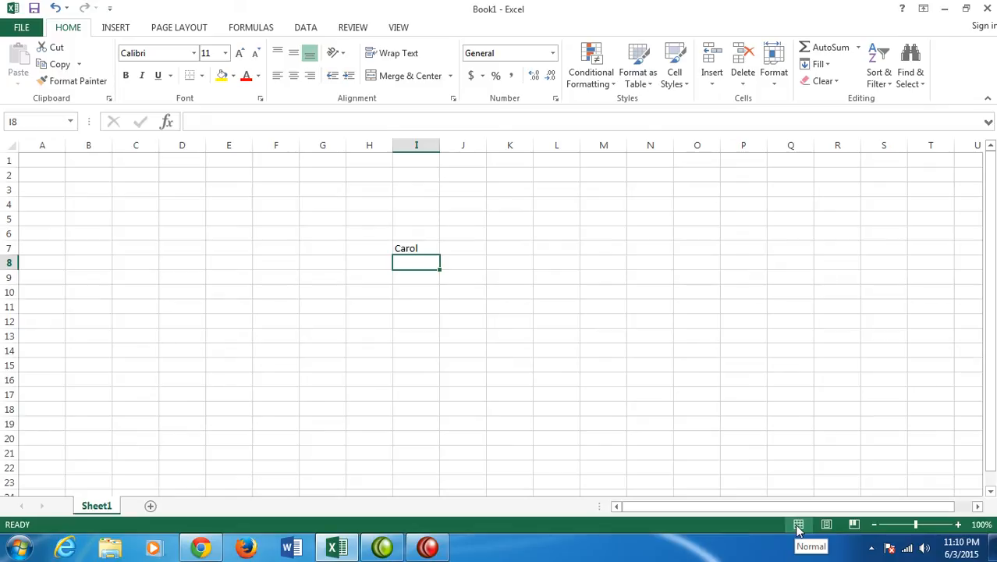
# Step: Show the worksheet in Page Layout view and examine the header, footer and following page areas
pyautogui.click(828, 526)
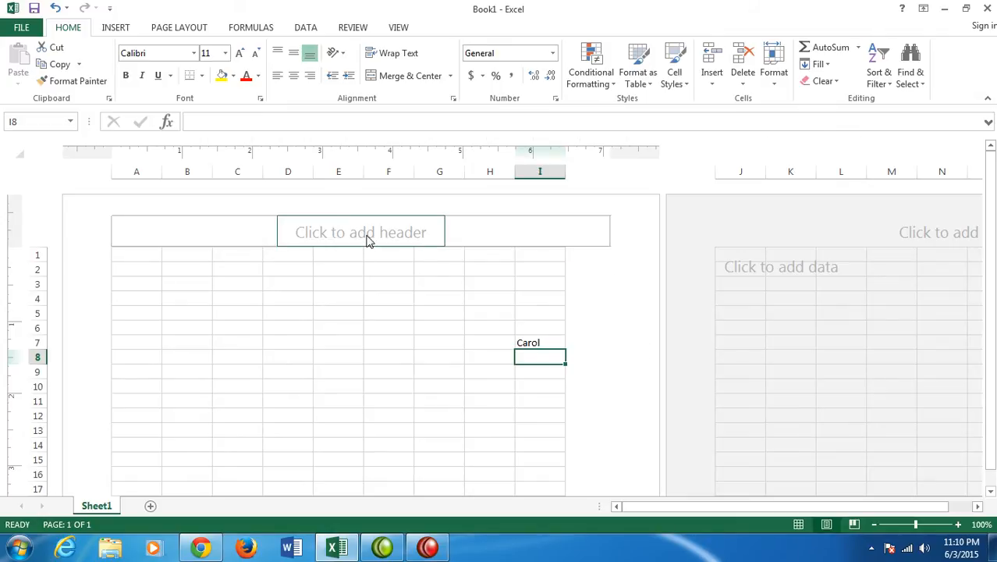
pyautogui.scroll(-6, 646, 314)
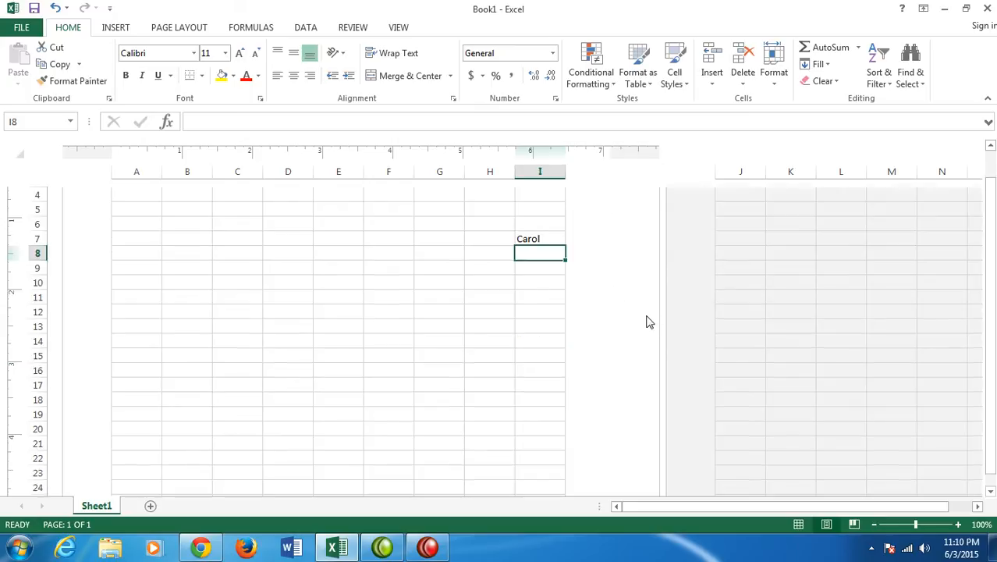
pyautogui.scroll(-8, 639, 321)
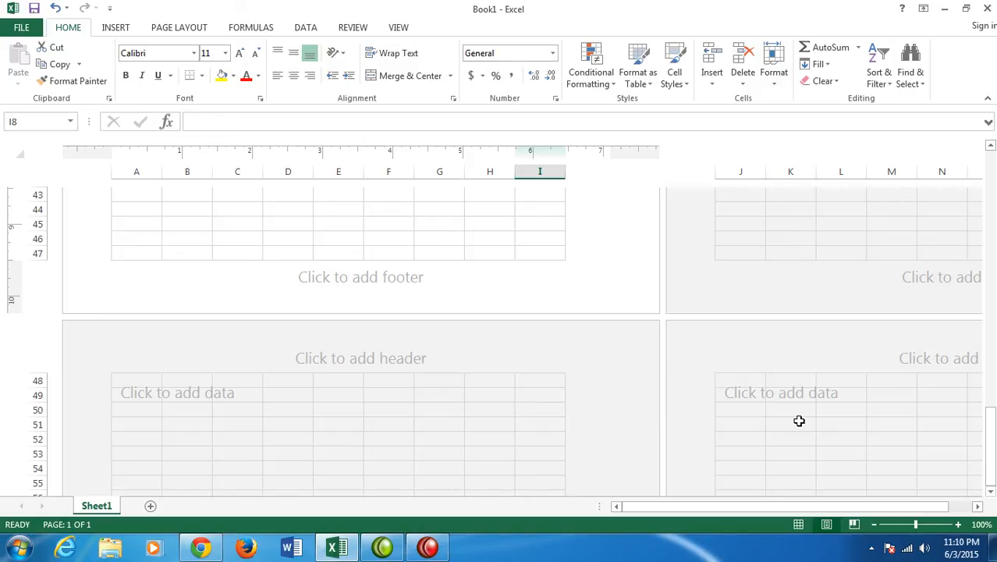
# Step: Show the worksheet in Page Break Preview and examine page 1 from its first row
pyautogui.click(854, 525)
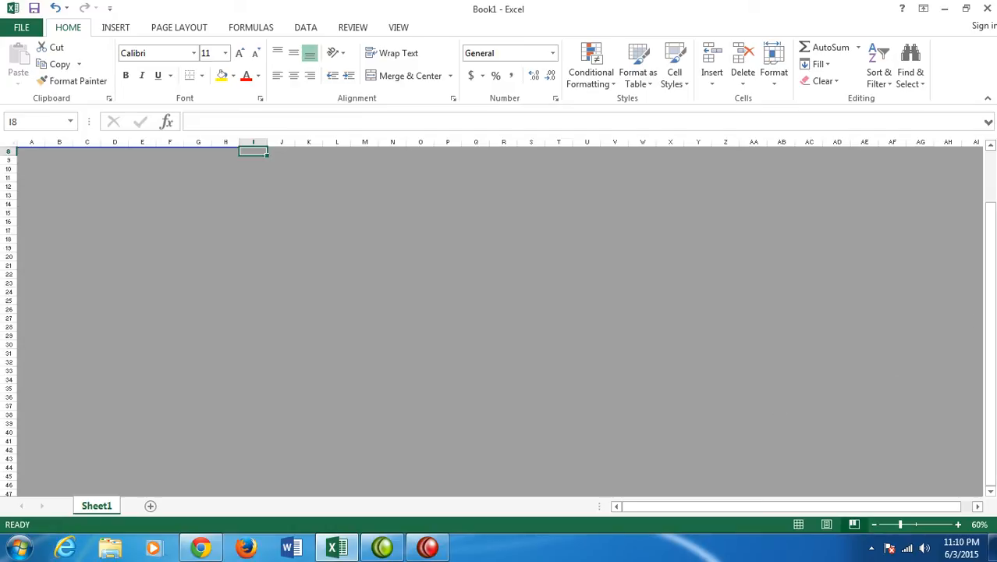
pyautogui.moveTo(986, 307); pyautogui.dragTo(987, 222)
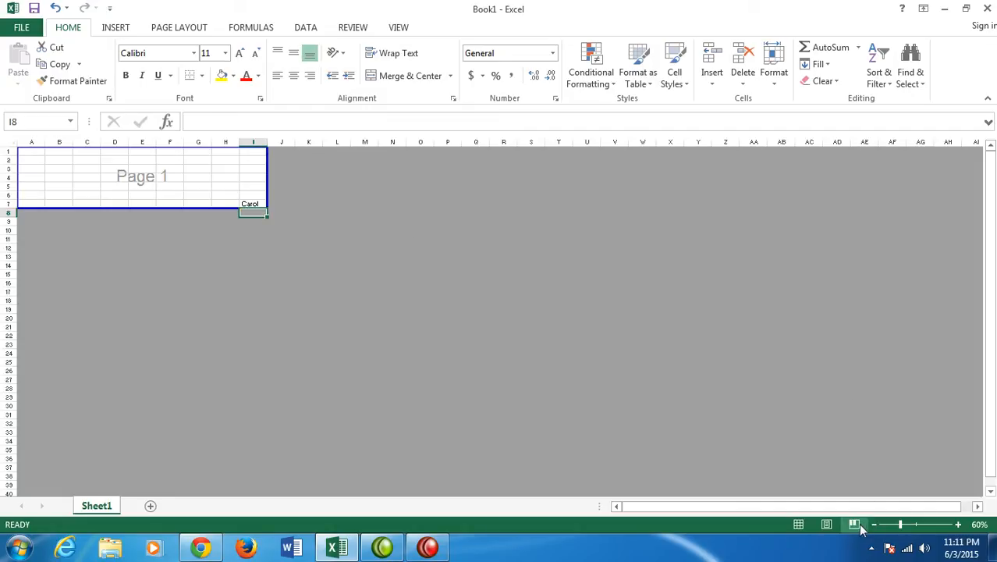
# Step: Return the worksheet to Normal view and clear the contents of cell I7
pyautogui.click(798, 524)
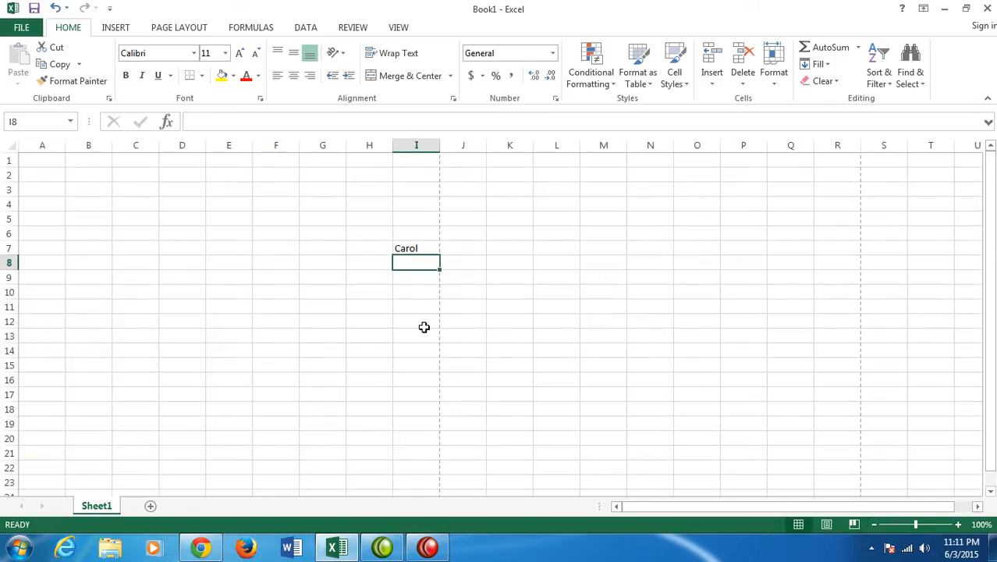
pyautogui.click(403, 250)
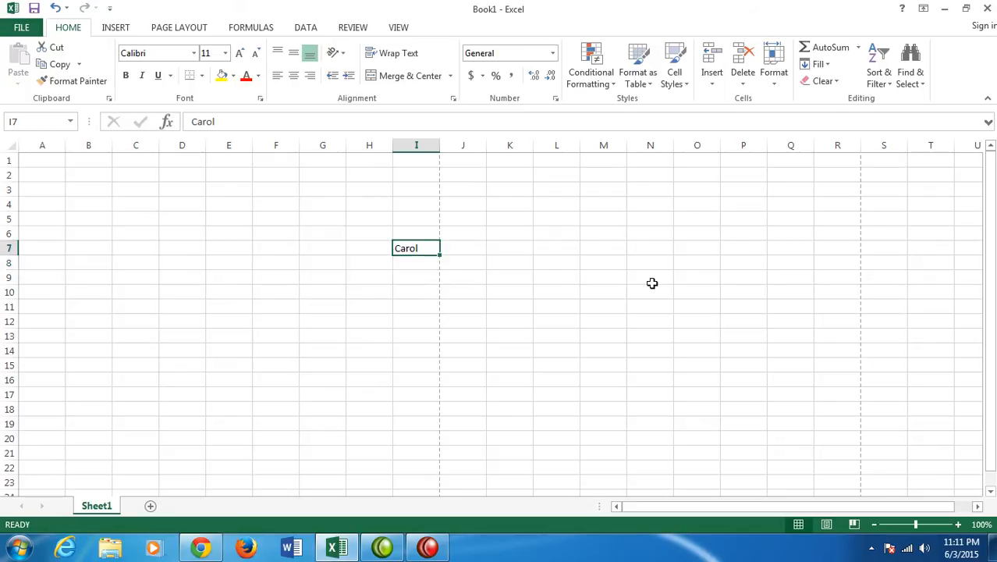
pyautogui.press('Delete')
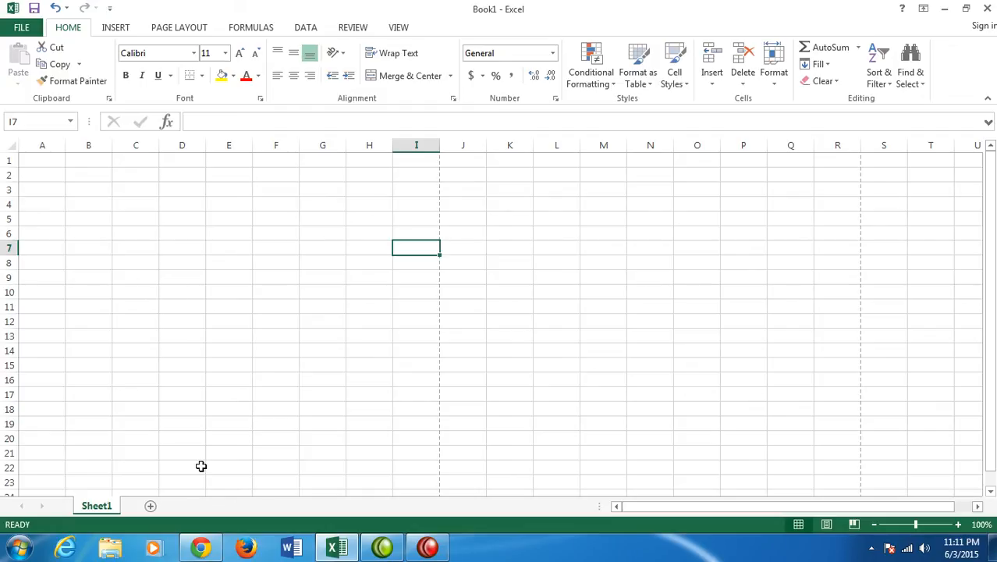
# Step: Add eight new worksheets, Sheet2 through Sheet9, to the workbook
pyautogui.click(151, 508)
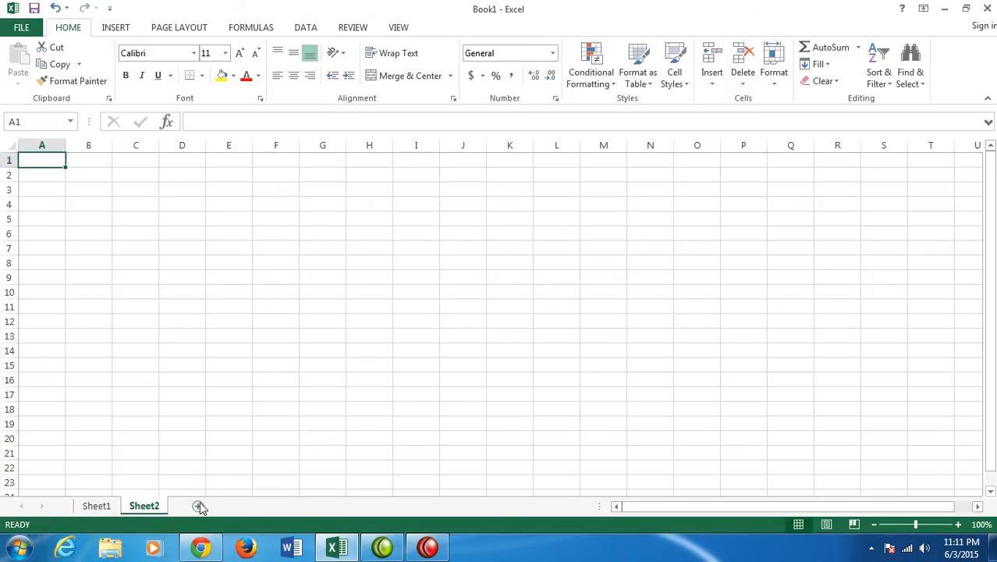
pyautogui.click(198, 507)
pyautogui.click(247, 507)
pyautogui.click(291, 507)
pyautogui.click(340, 506)
pyautogui.click(387, 507)
pyautogui.click(436, 508)
pyautogui.click(483, 506)
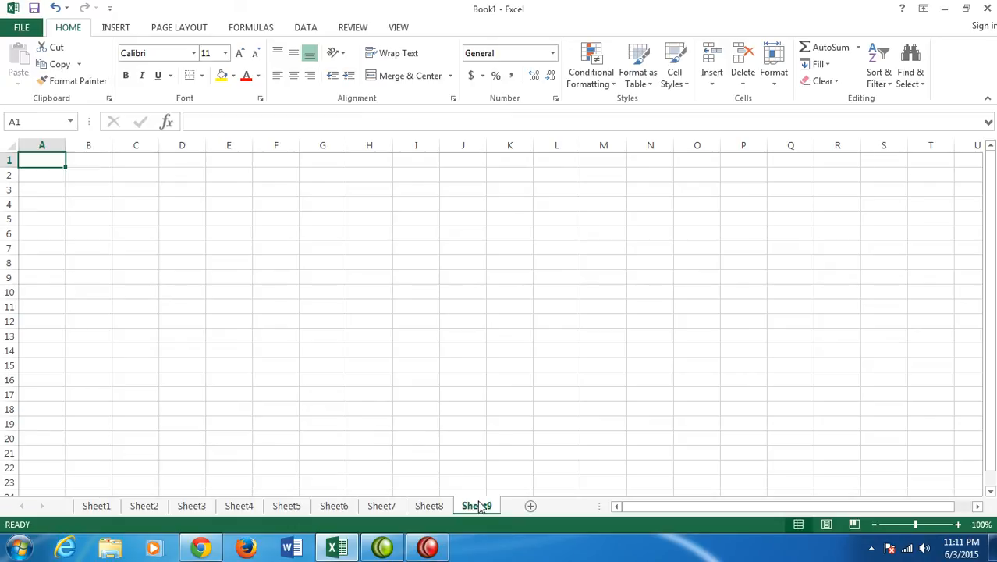
# Step: Rename the Sheet1 worksheet as Stone
pyautogui.click(97, 505)
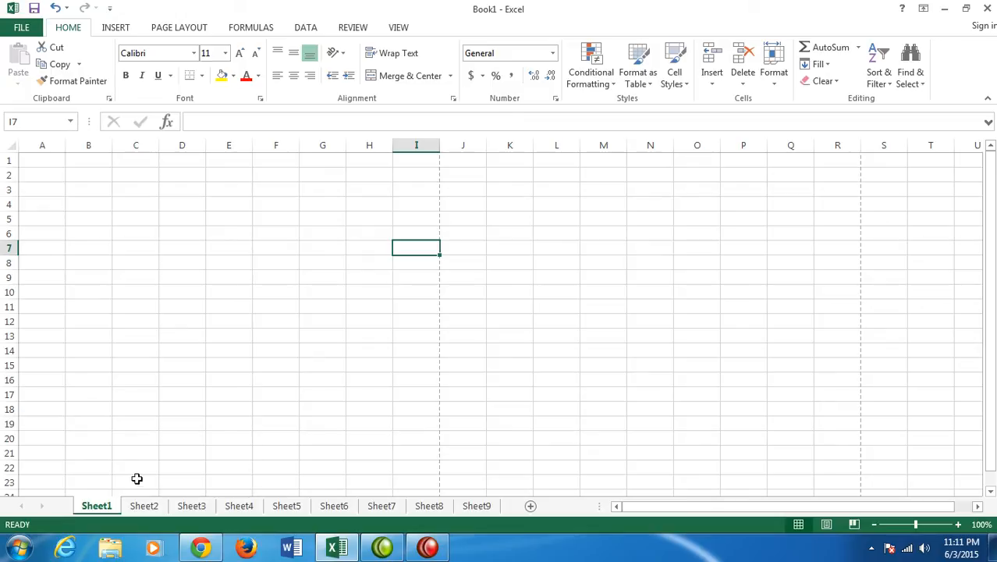
pyautogui.doubleClick(96, 505)
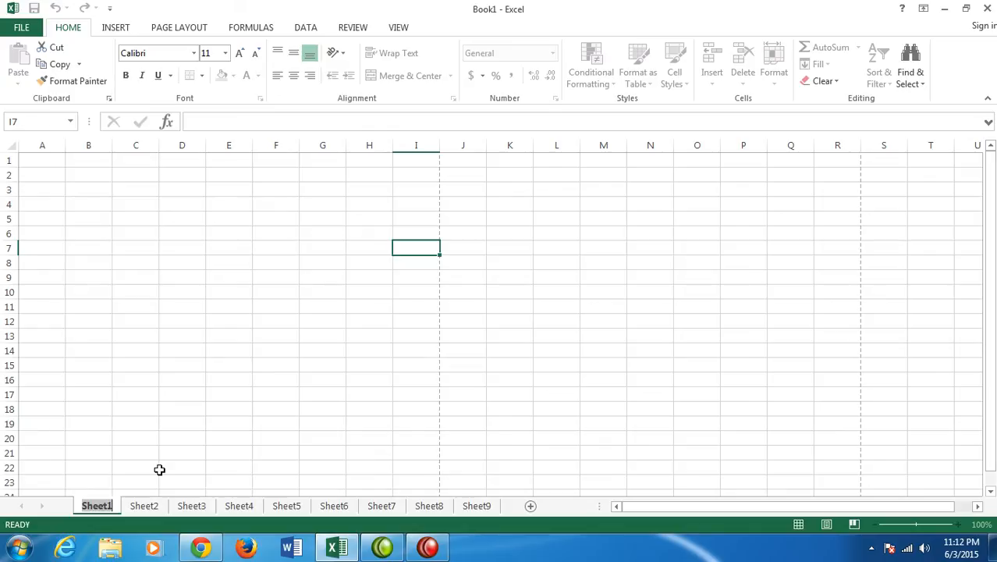
pyautogui.write('Stone')
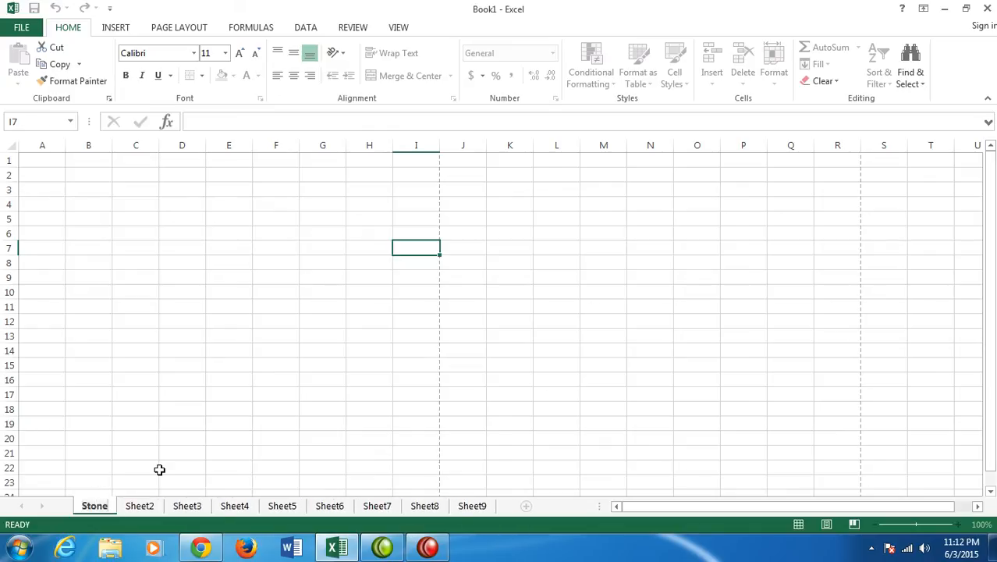
pyautogui.click(104, 259)
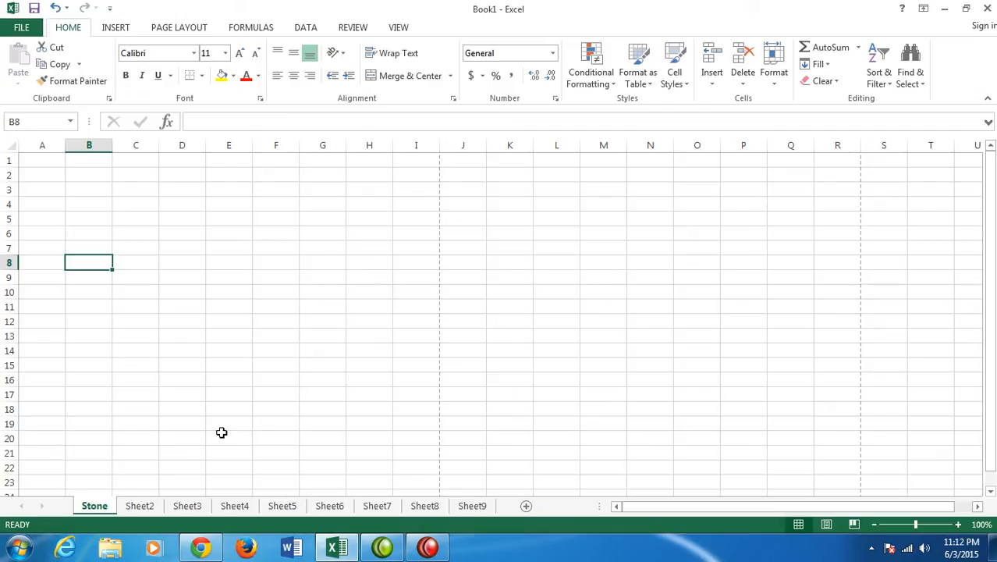
# Step: Enter the company title "Dutch's Masonry" in cell A1 of the Stone sheet
pyautogui.click(39, 161)
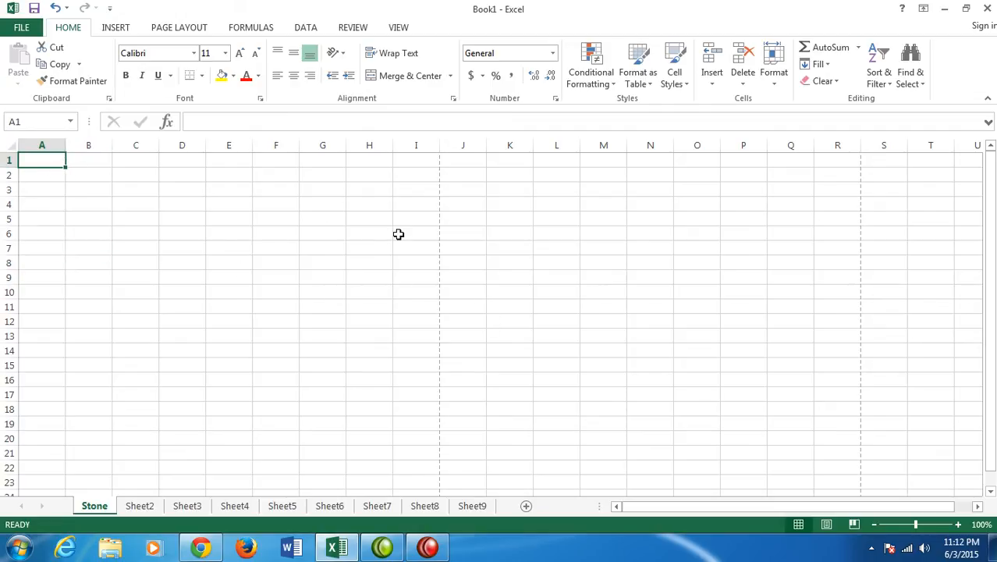
pyautogui.write('Dutch')
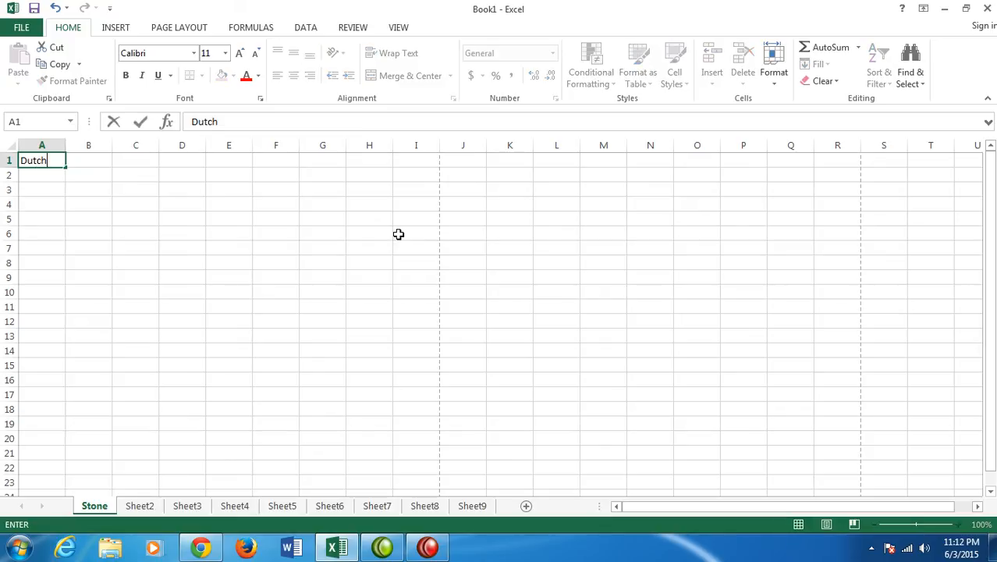
pyautogui.write("'s Masonry")
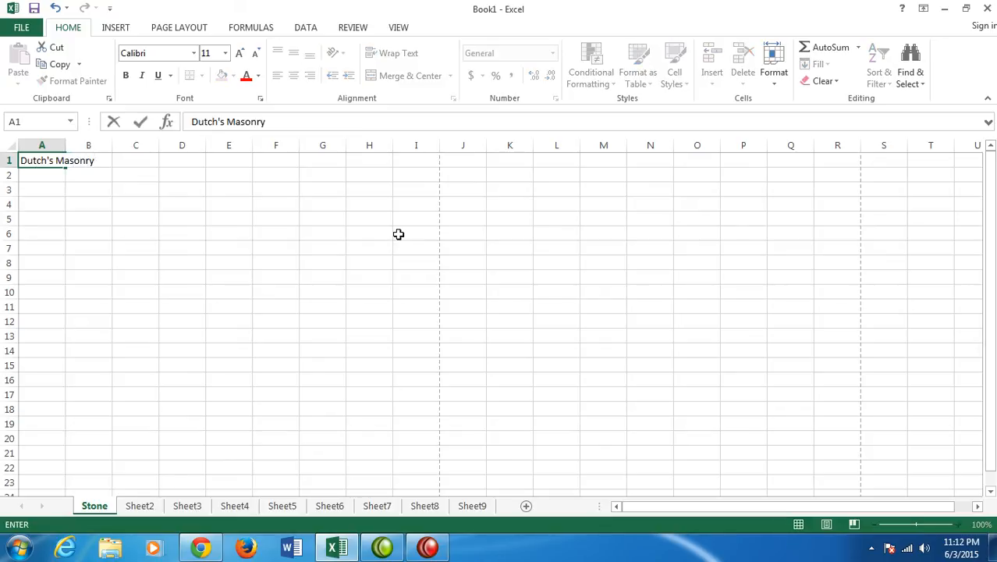
pyautogui.press('Return')
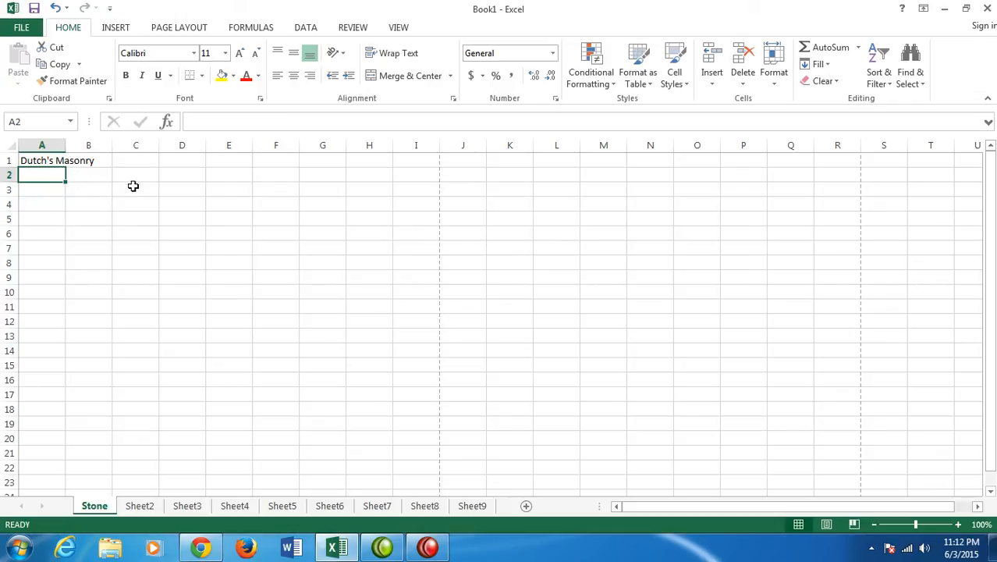
# Step: Try filling cell A2 with the AutoComplete suggestion "Dutch's Masonry" in place of "Date", and clear the cell
pyautogui.write('Date')
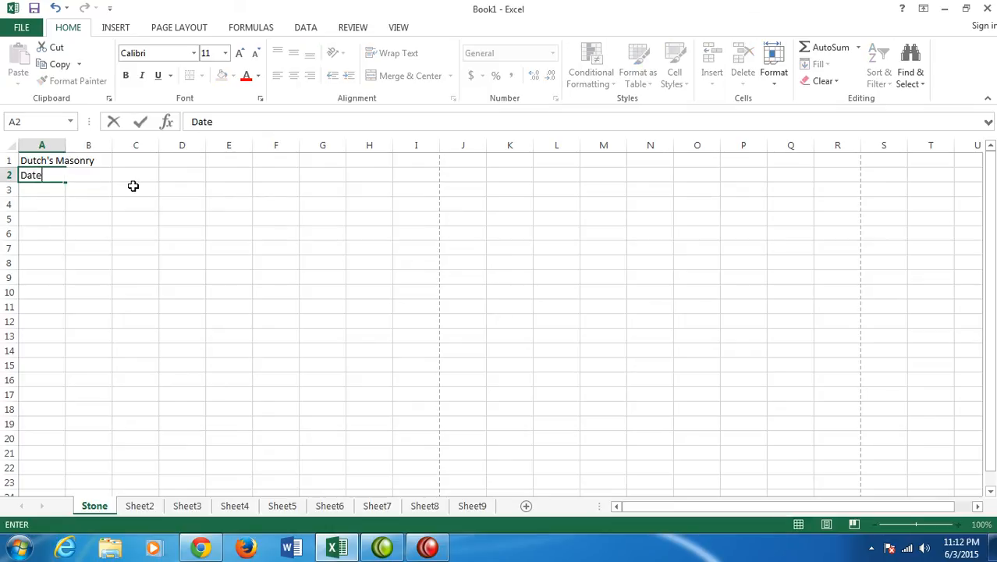
pyautogui.press('BackSpace')
pyautogui.press('BackSpace')
pyautogui.press('BackSpace')
pyautogui.press('BackSpace')
pyautogui.hotkey('ctrl', "'")
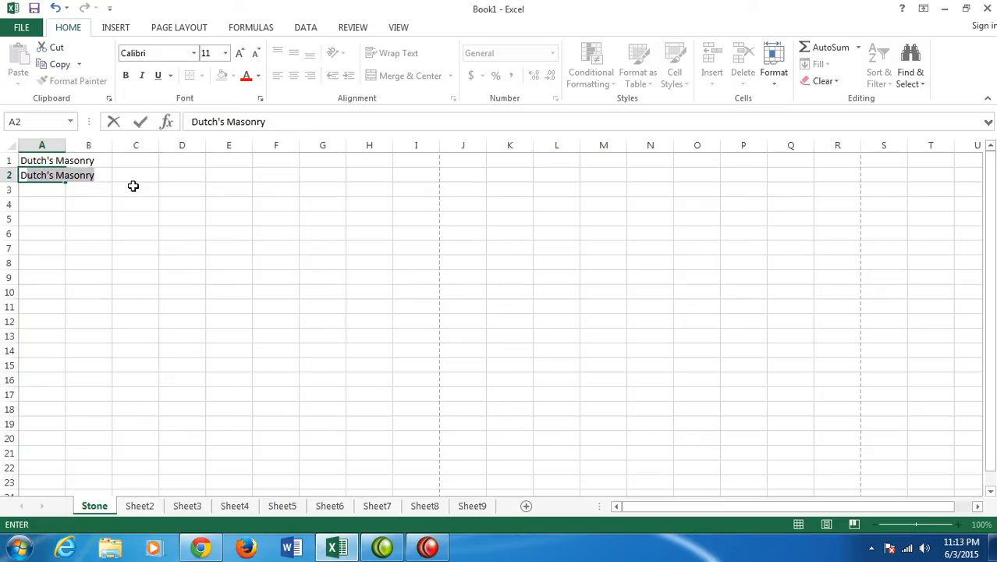
pyautogui.write('Date')
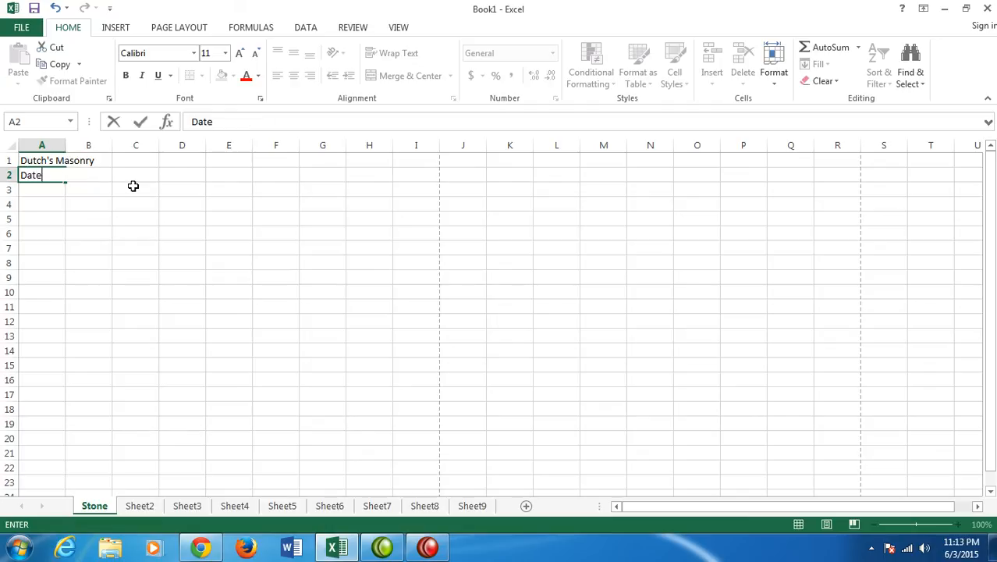
pyautogui.press('BackSpace')
pyautogui.press('BackSpace')
pyautogui.press('BackSpace')
pyautogui.press('BackSpace')
pyautogui.write('D')
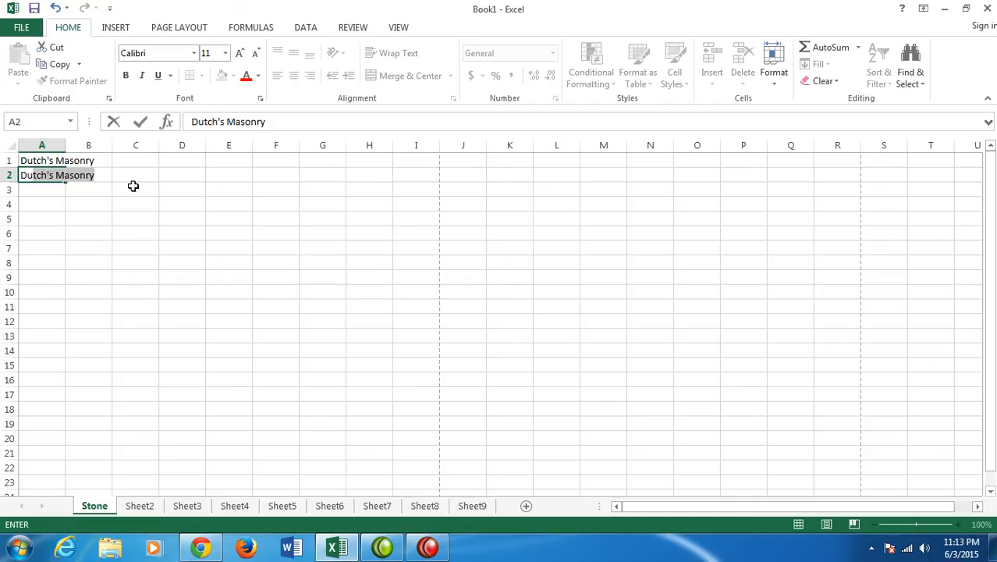
pyautogui.press('Return')
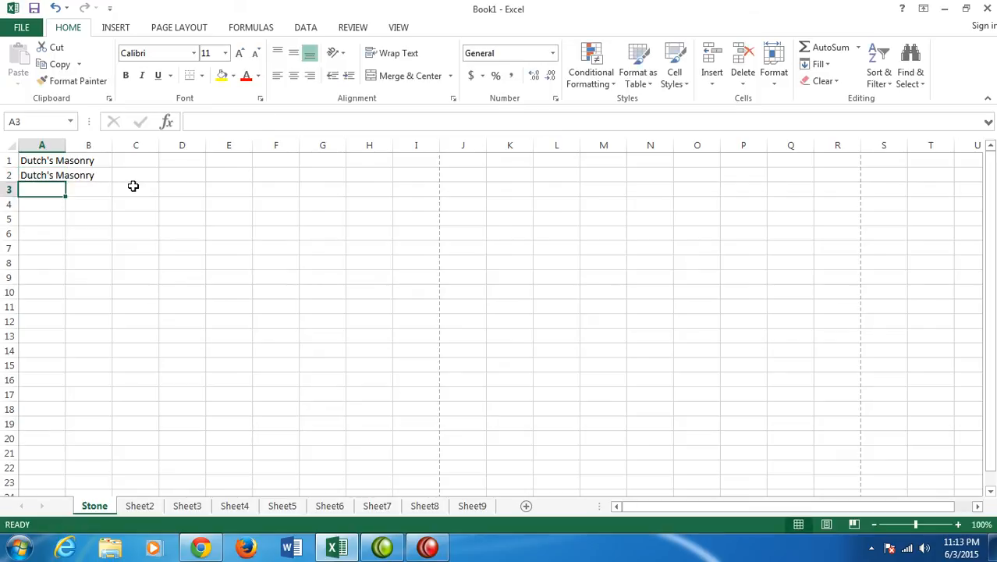
pyautogui.press('Up')
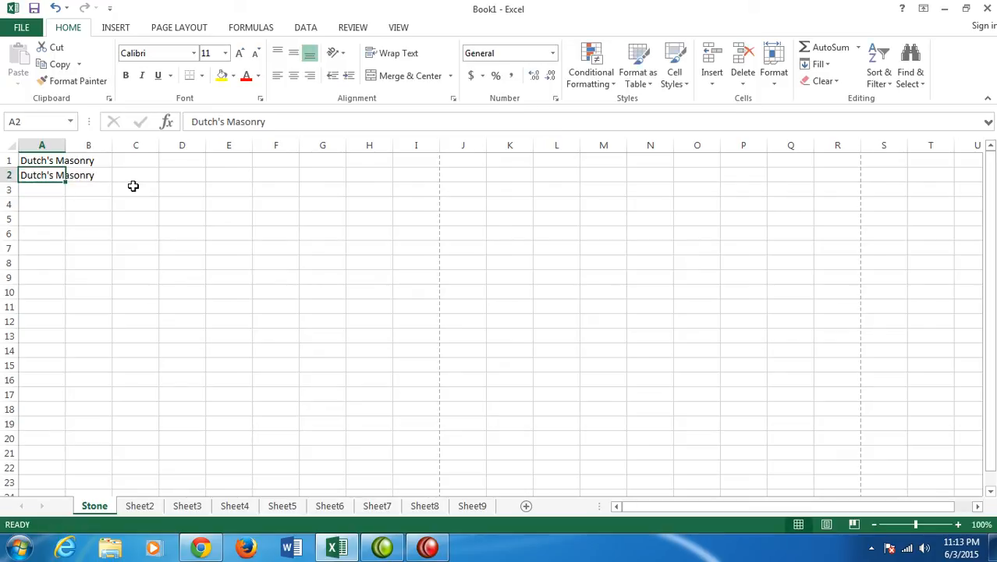
pyautogui.press('Delete')
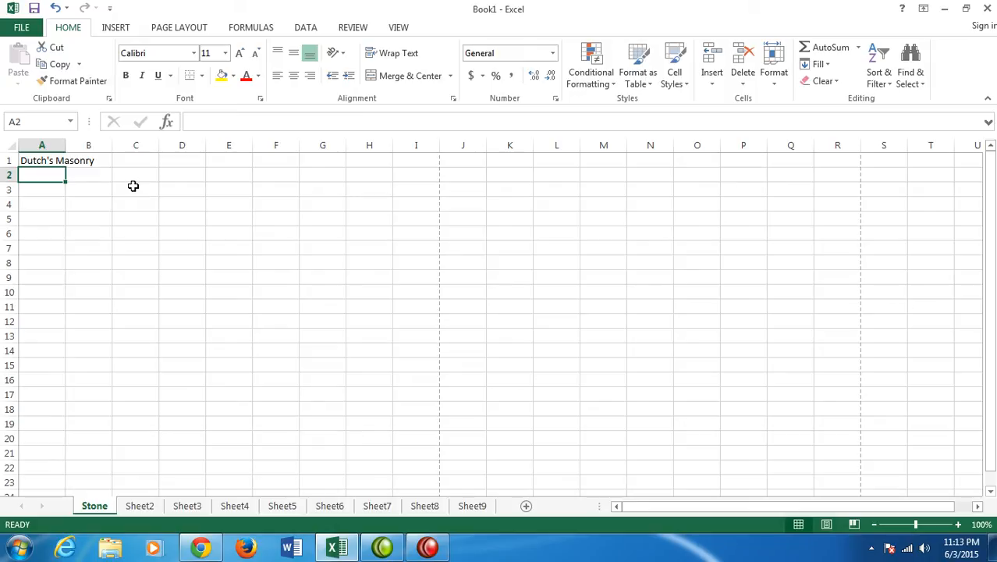
# Step: Enter the labels "Date:", "Project:" and "Attn:" in cells A2 to A4
pyautogui.write('Date:')
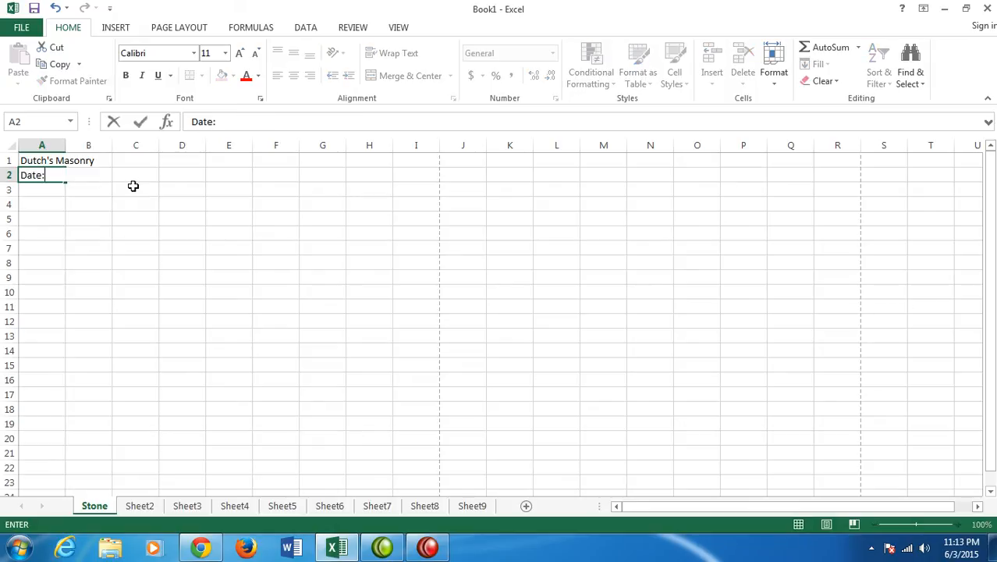
pyautogui.press('Return')
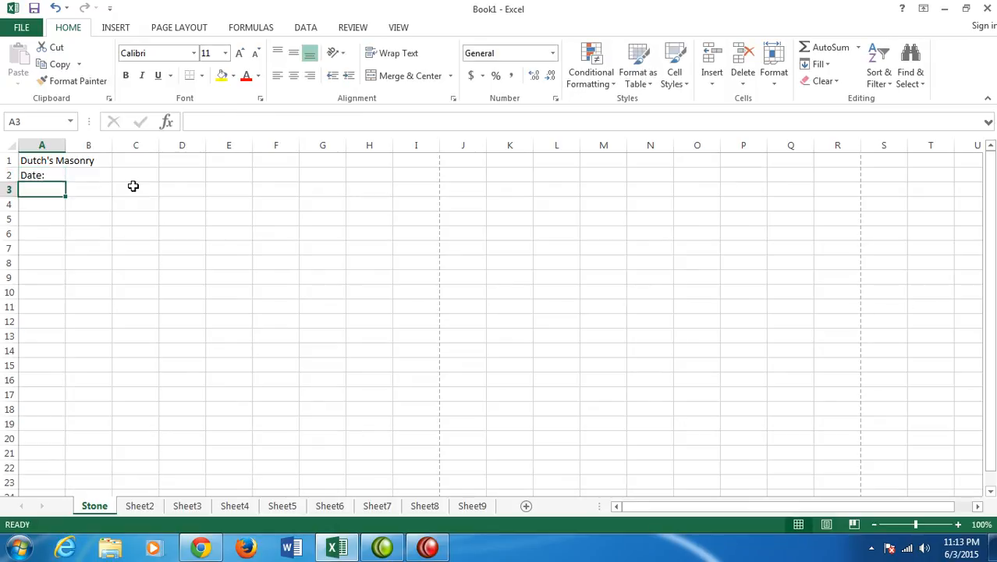
pyautogui.write('Project:')
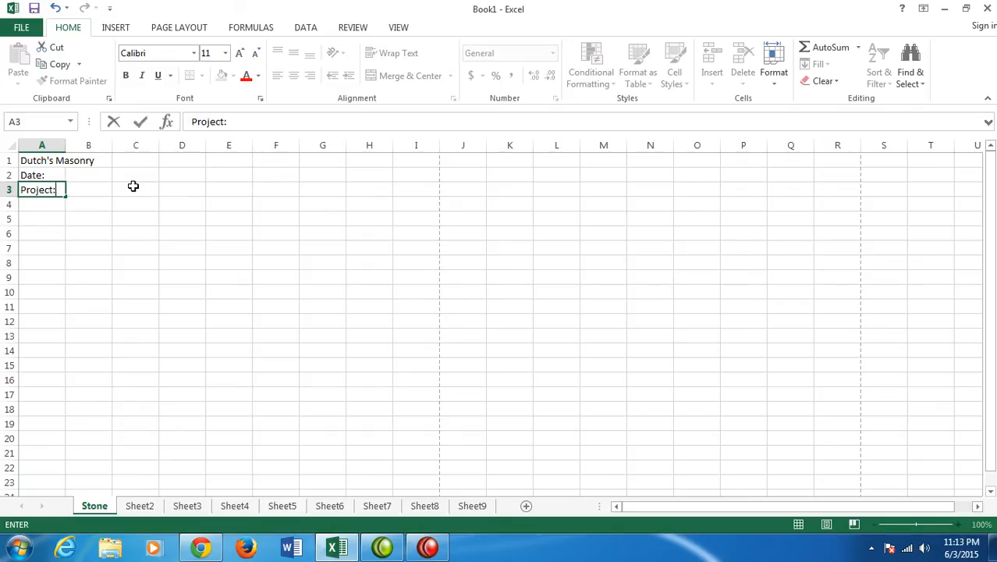
pyautogui.press('Return')
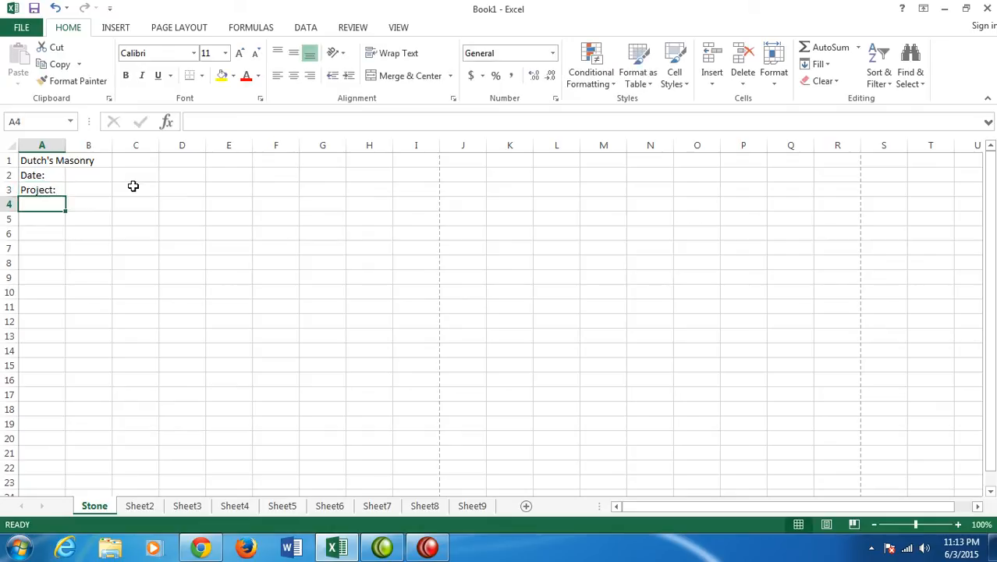
pyautogui.write('Attn:')
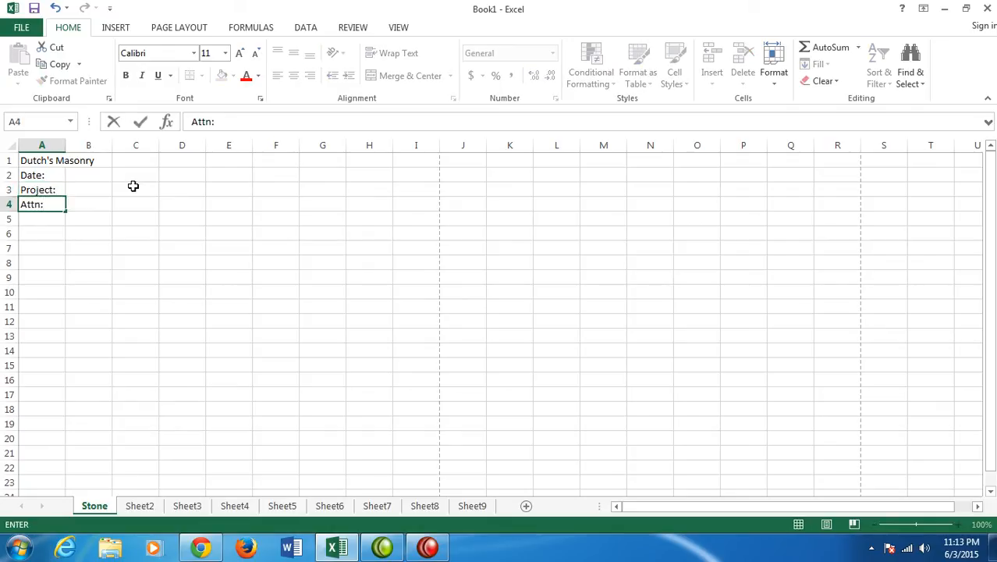
pyautogui.press('Return')
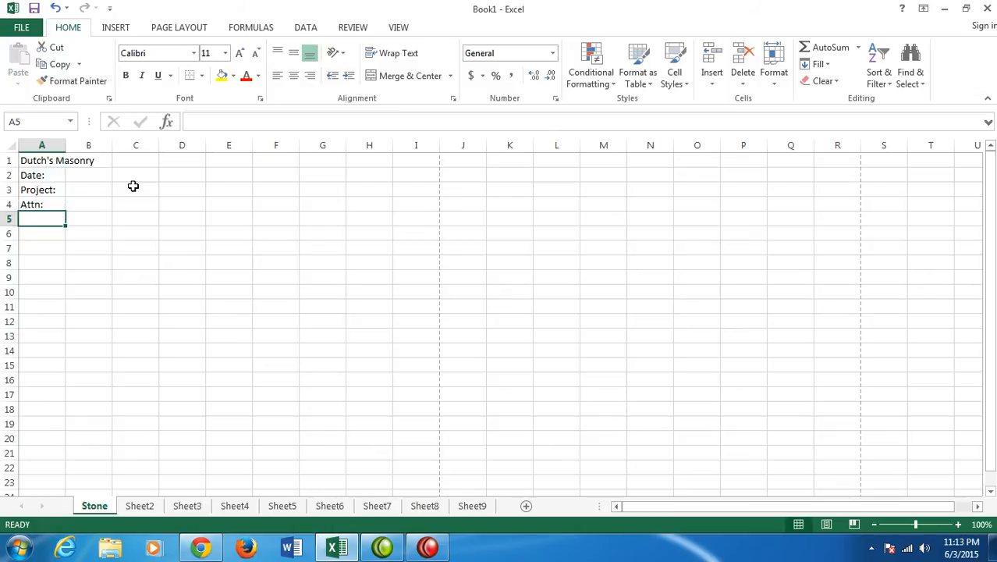
# Step: Enter the heading "Building Material" in cell A6, leaving row 5 blank
pyautogui.press('Return')
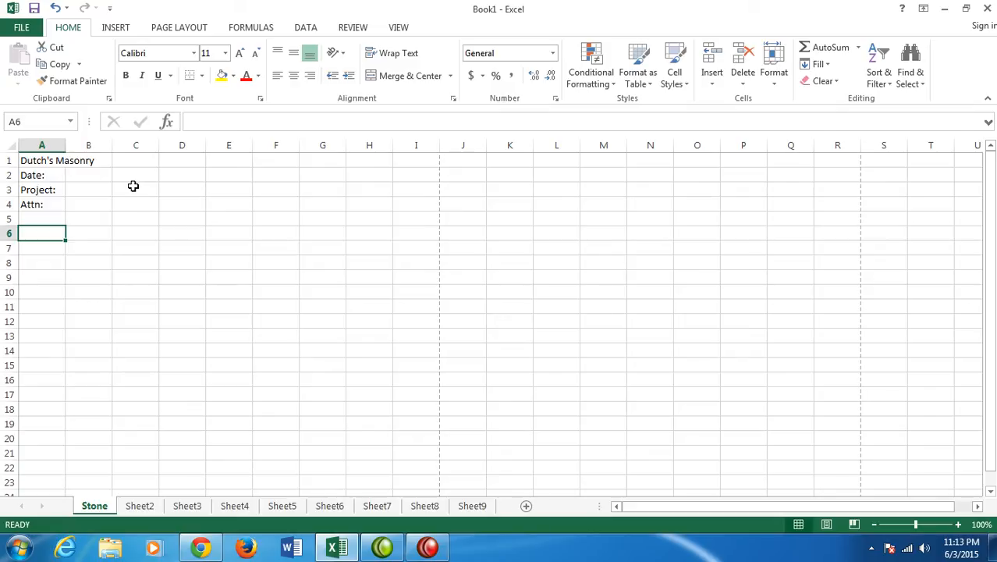
pyautogui.write('Building ')
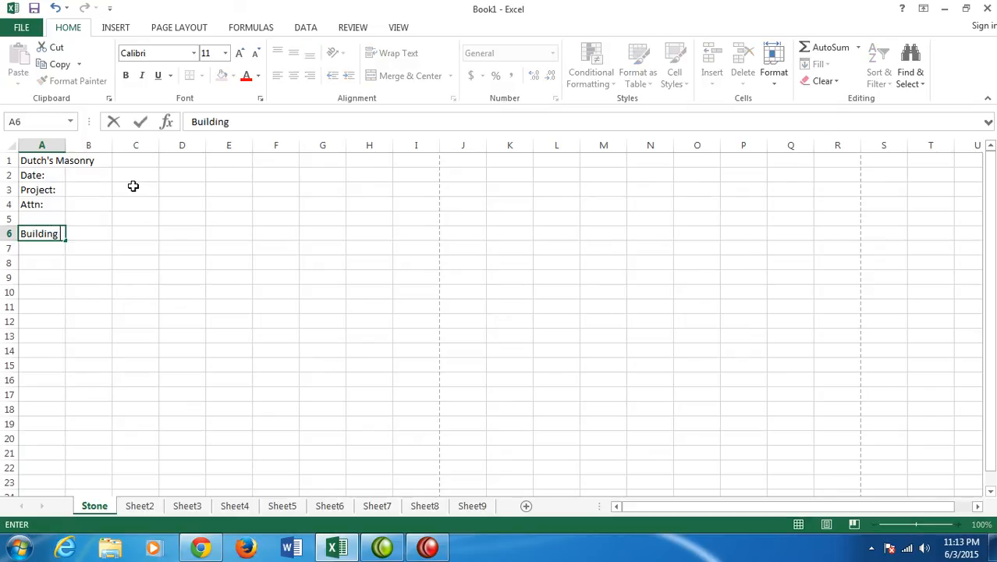
pyautogui.write('Material')
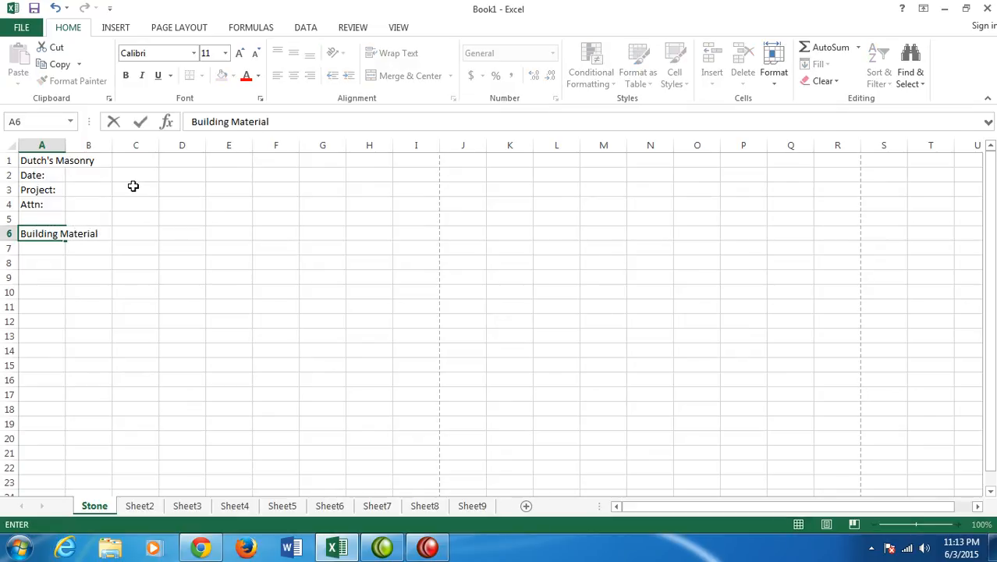
pyautogui.press('Return')
# Step: Enter the heading "Trash Enclosure Material" in cell A8, correcting the misspelled first word
pyautogui.press('Return')
pyautogui.press('Return')
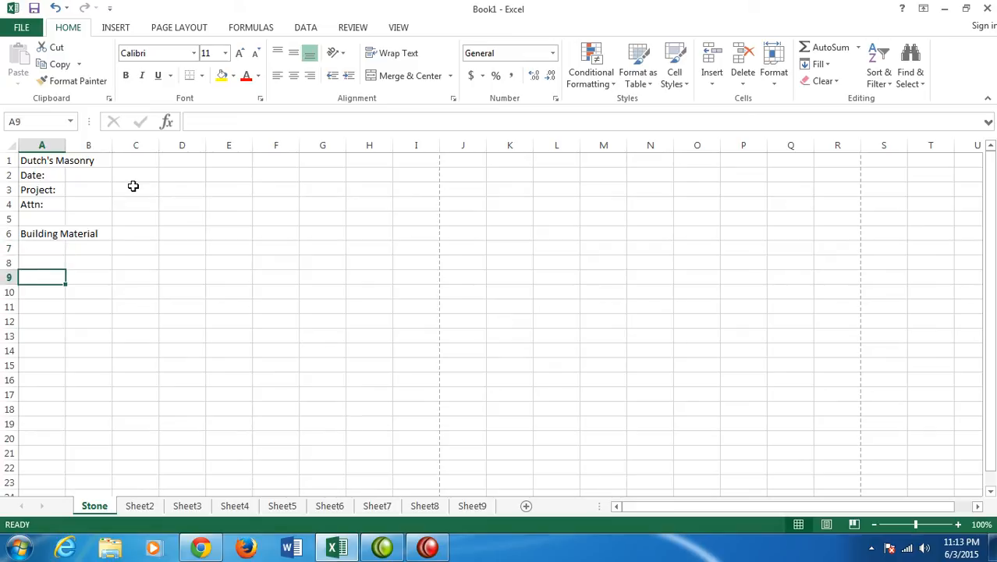
pyautogui.press('Up')
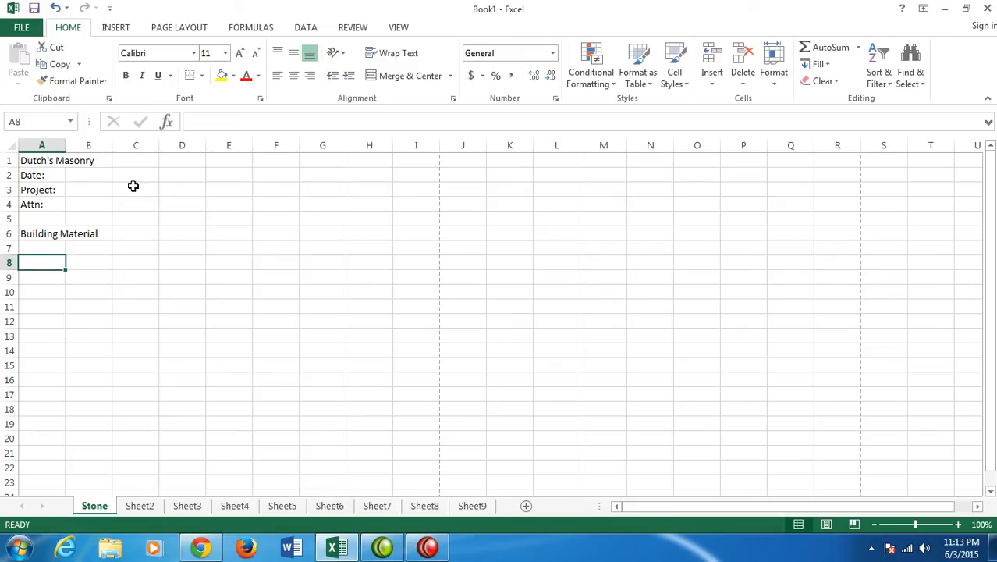
pyautogui.write('T')
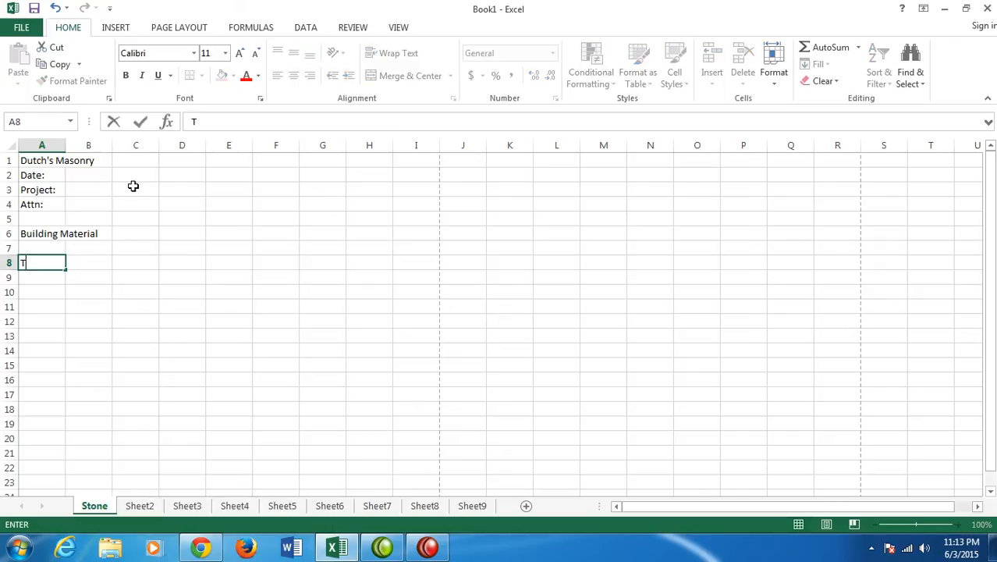
pyautogui.write('ran Enclosure Material')
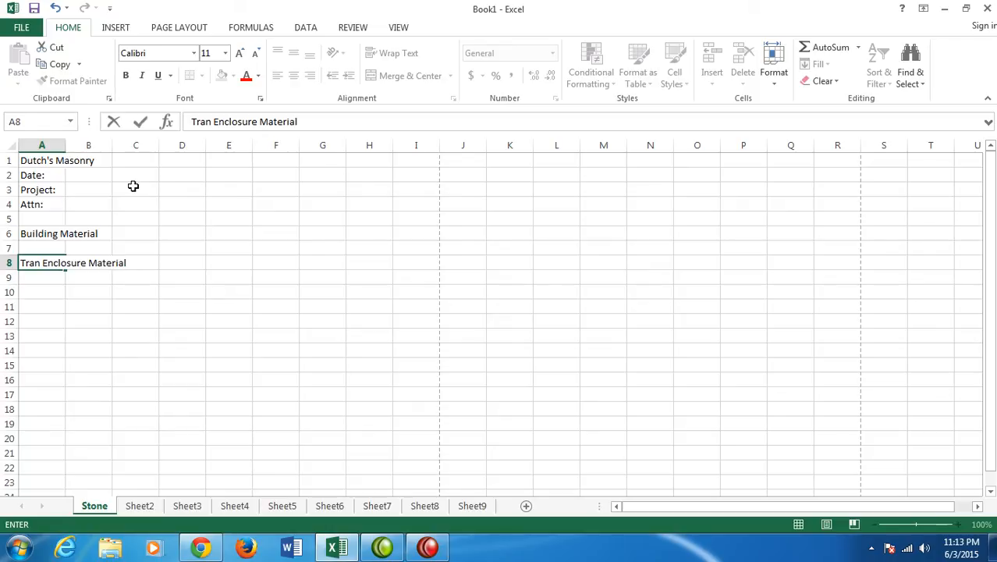
pyautogui.click(36, 264)
pyautogui.press('BackSpace')
pyautogui.write('sh')
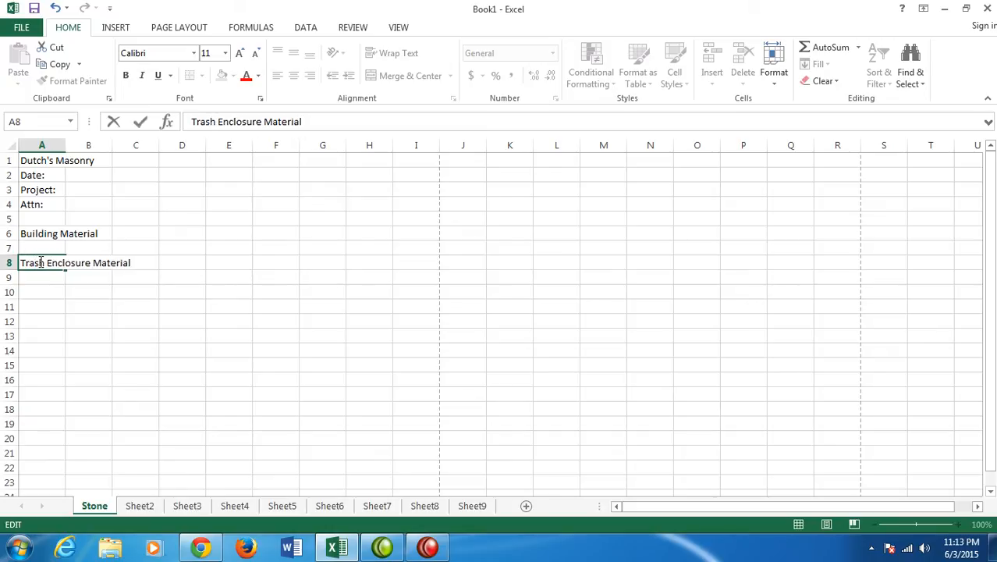
pyautogui.press('Return')
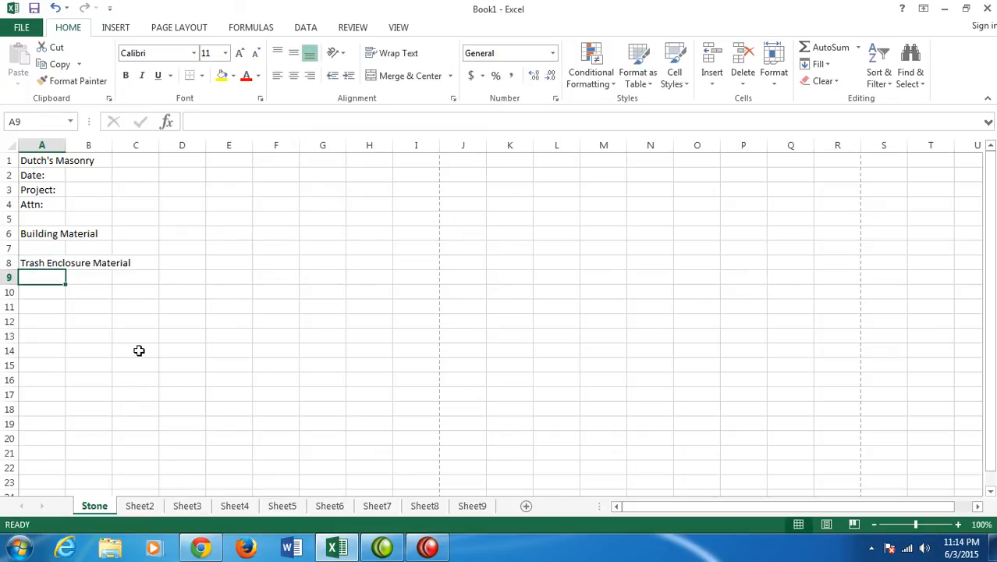
# Step: Move the heading "Trash Enclosure Material" down to cell A9 and enter the heading "Retaining Wall Material" in cell A12
pyautogui.click(38, 263)
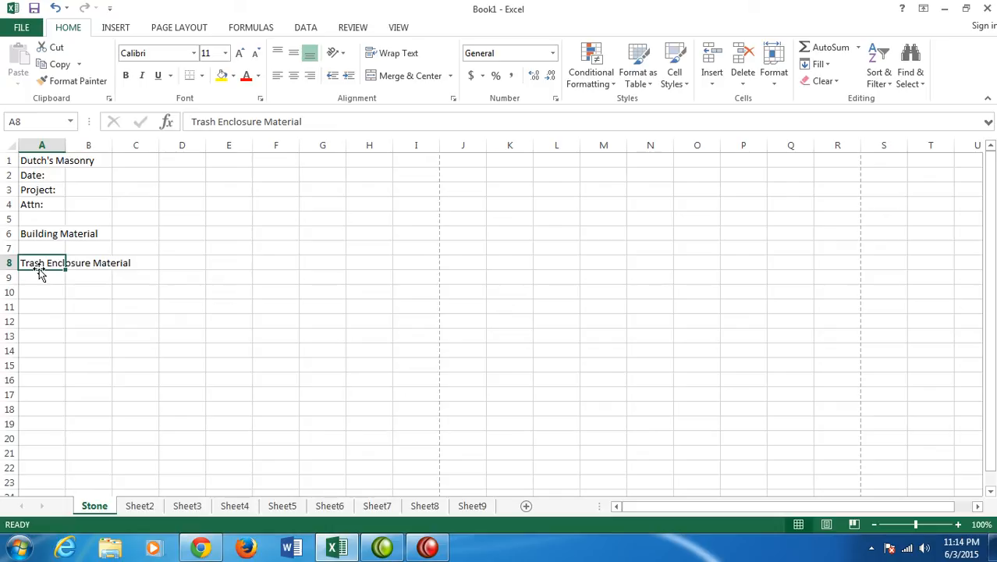
pyautogui.moveTo(39, 271); pyautogui.dragTo(43, 284)
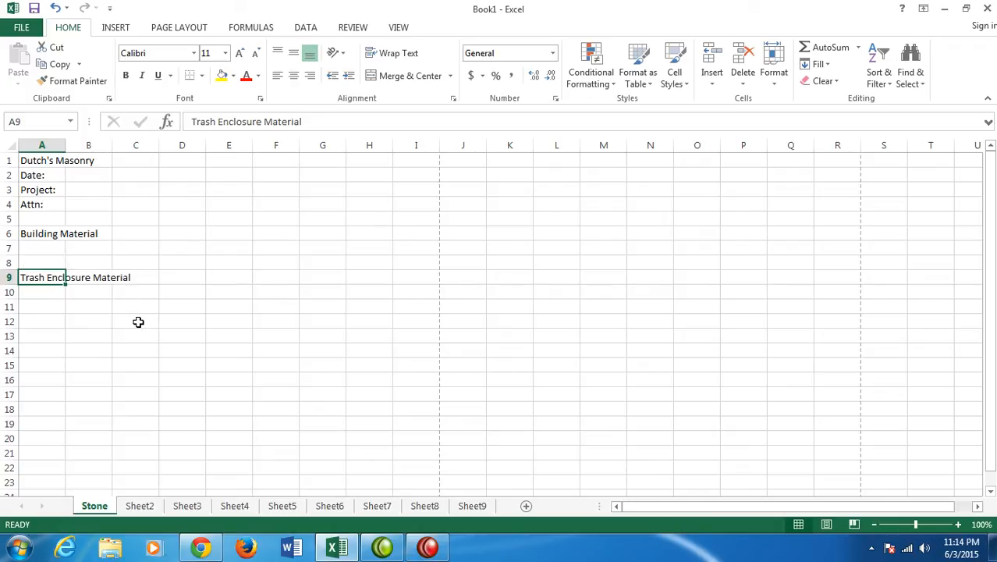
pyautogui.click(48, 321)
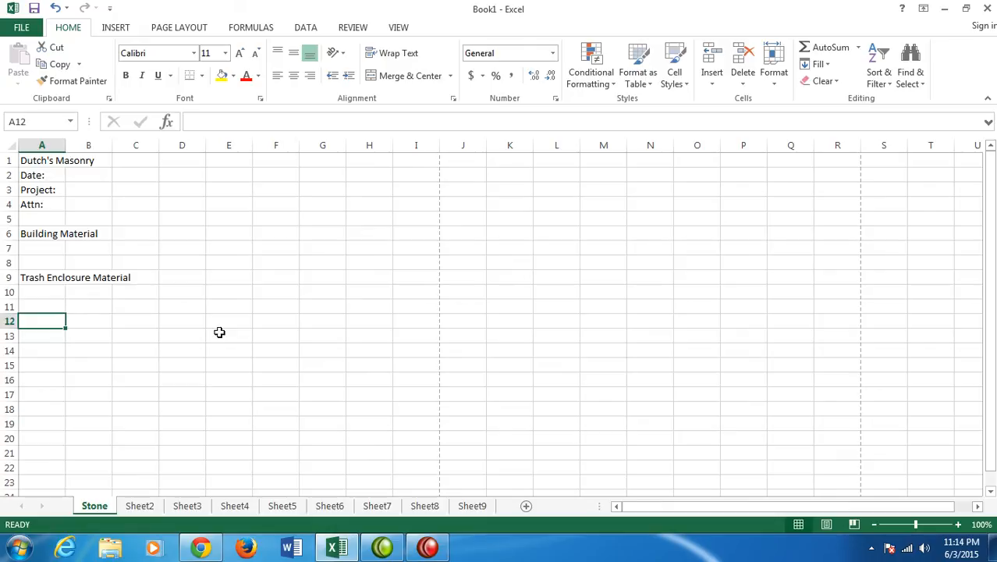
pyautogui.write('Retaing')
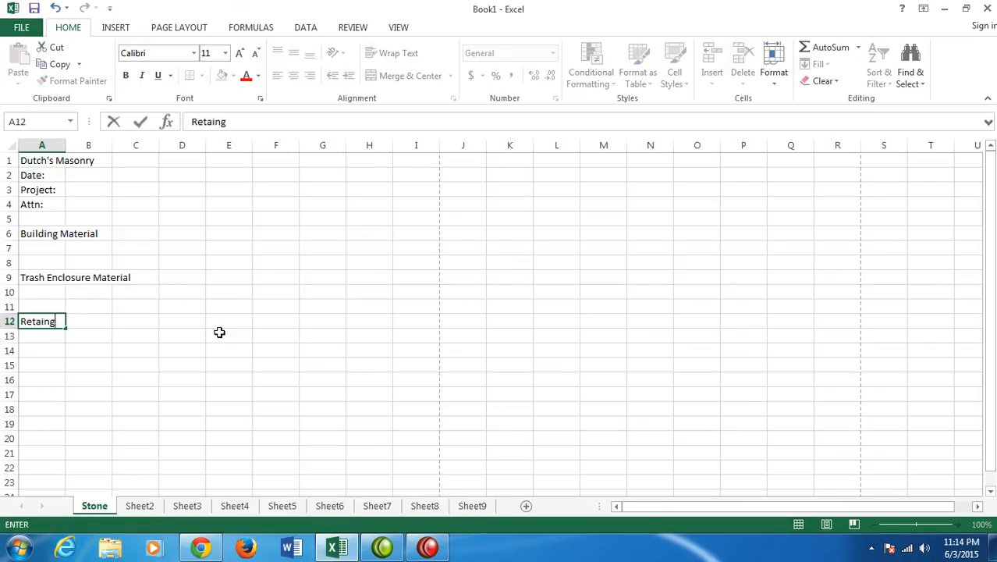
pyautogui.press('BackSpace')
pyautogui.write('ing Wall ')
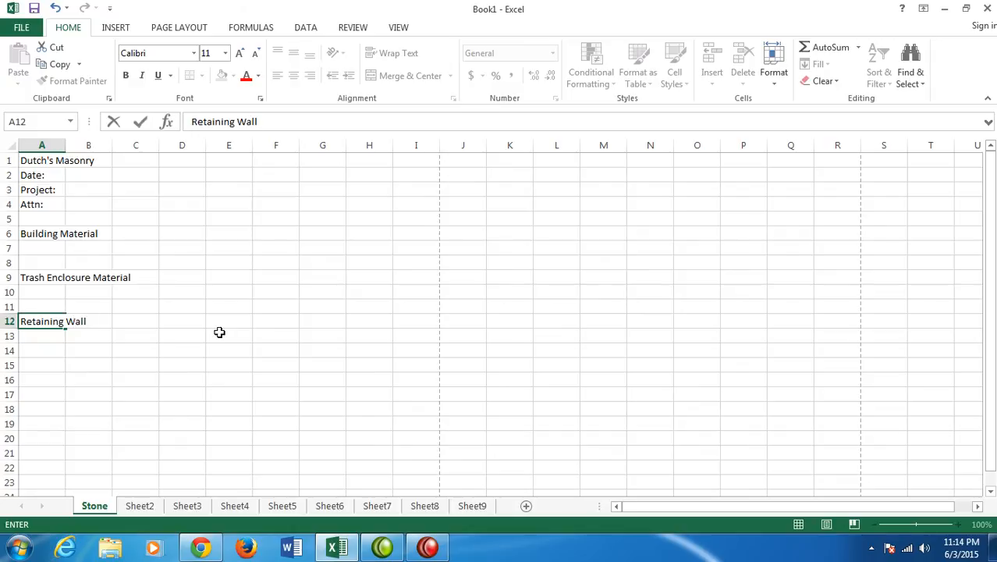
pyautogui.write('Material')
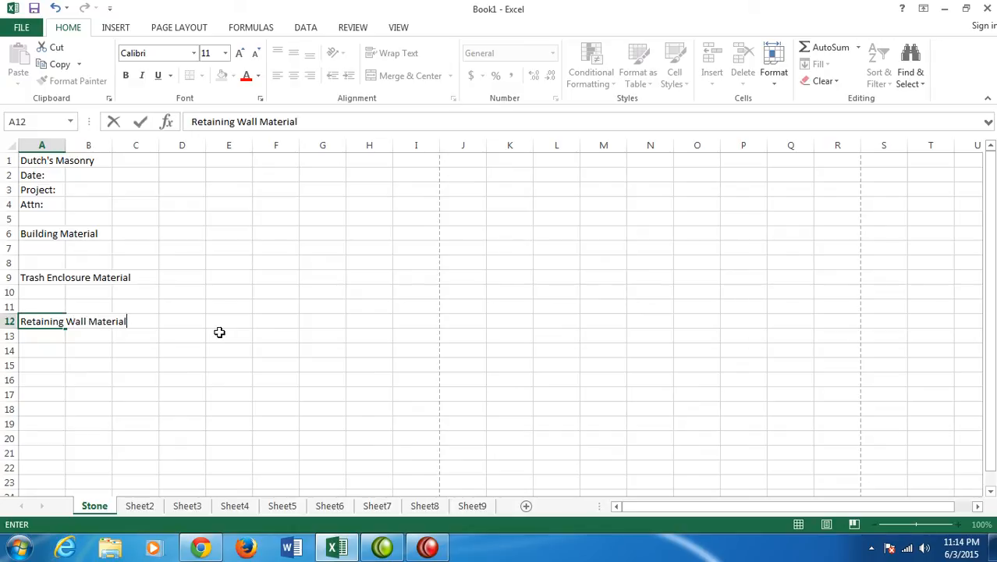
pyautogui.press('Return')
# Step: Enter the heading "Rental" in cell A15, leaving two blank rows above it
pyautogui.press('Return')
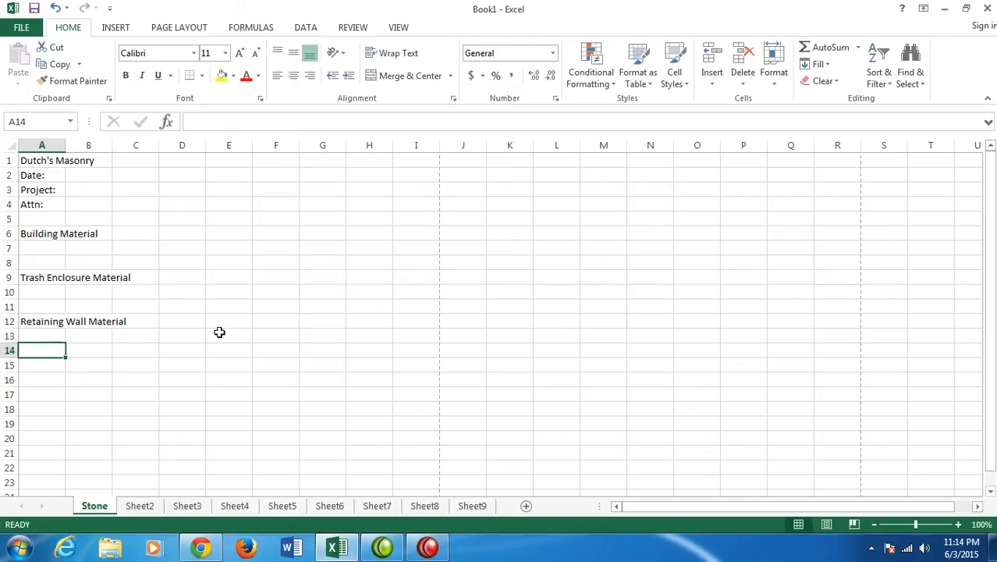
pyautogui.press('Return')
pyautogui.write('Rental')
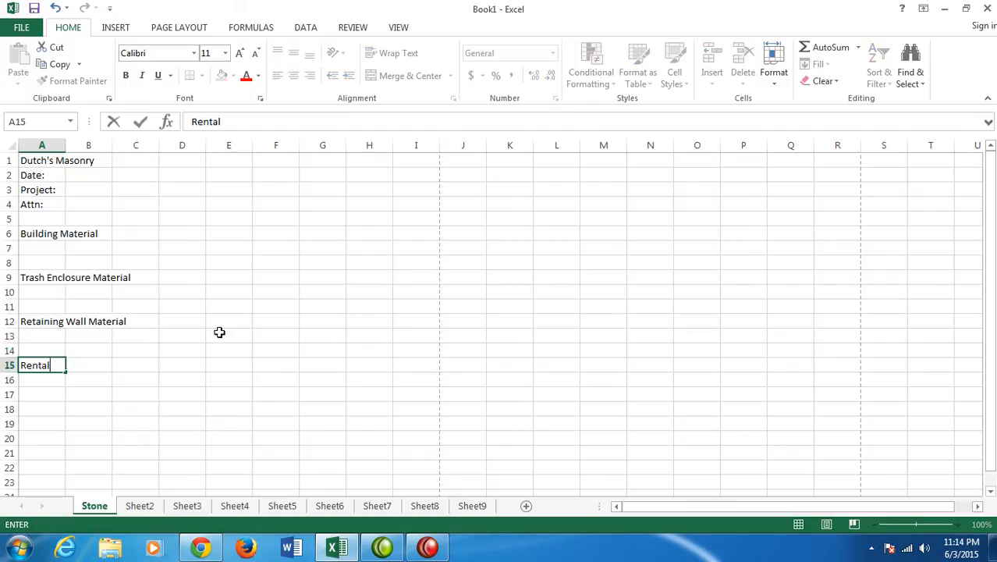
pyautogui.press('Return')
# Step: Enter "Supervison (Sub Lead)" in cell A18 and "WHS Management Fee" in cell A19
pyautogui.press('Return')
pyautogui.press('Return')
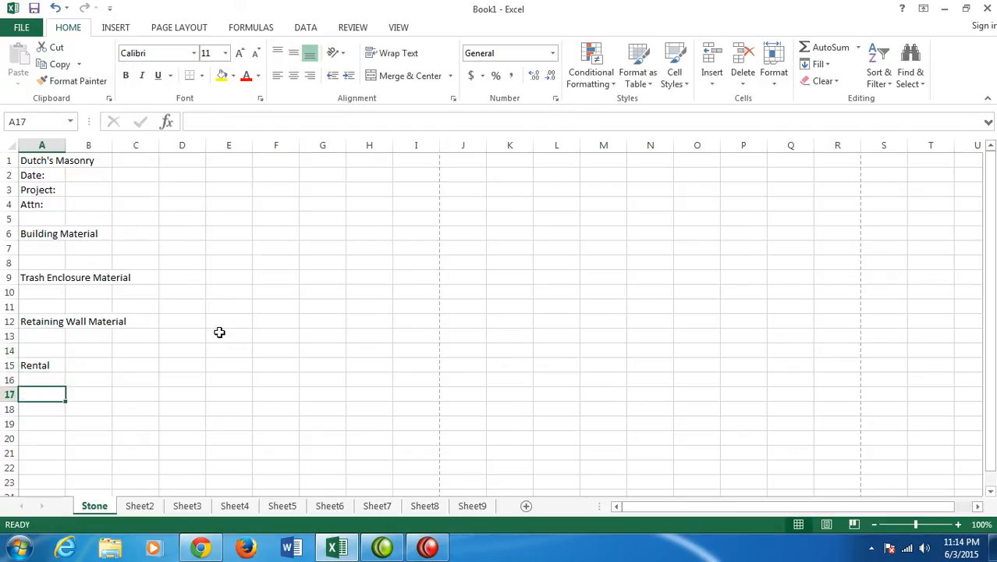
pyautogui.write('Sup')
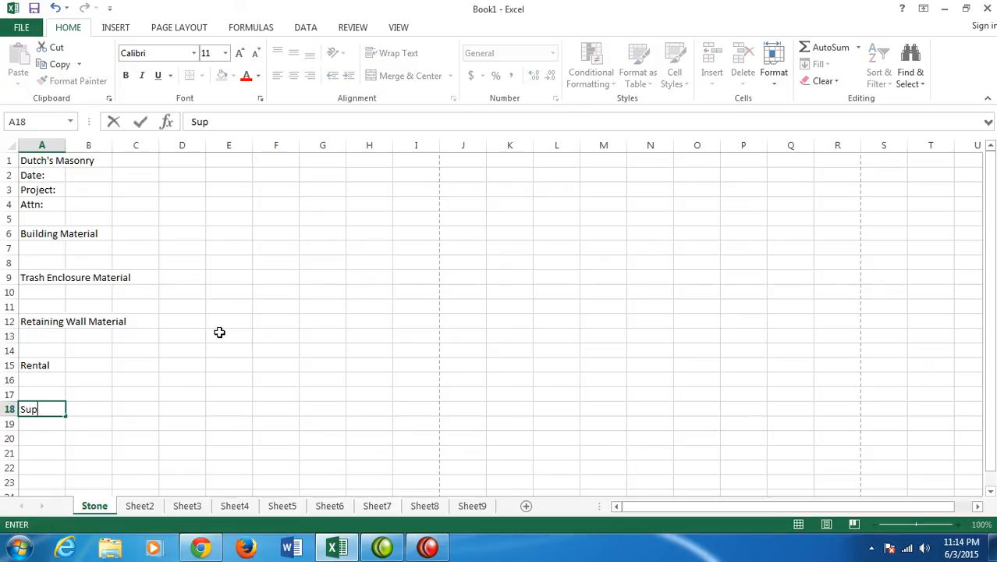
pyautogui.write('ervison (Sub Lead)')
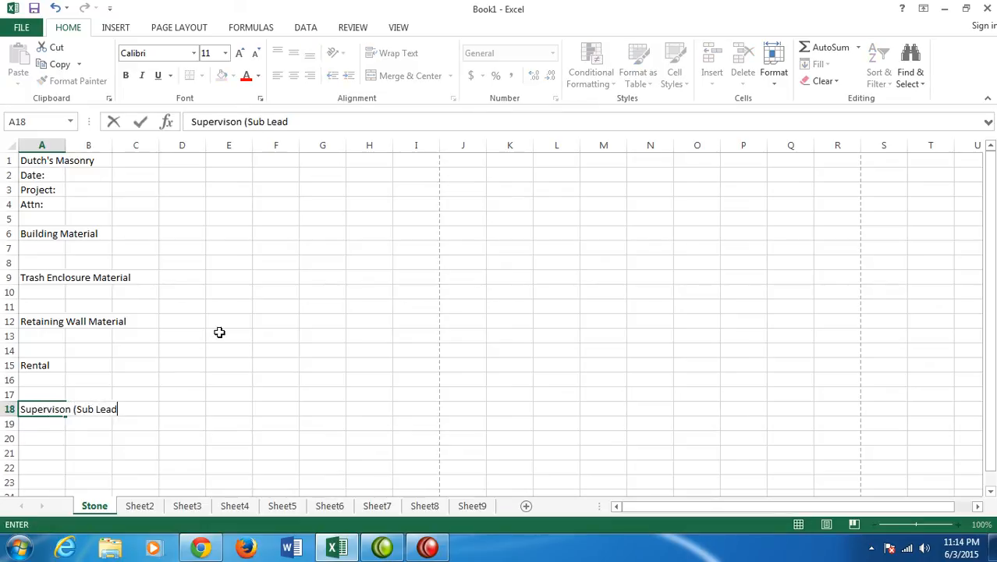
pyautogui.press('Return')
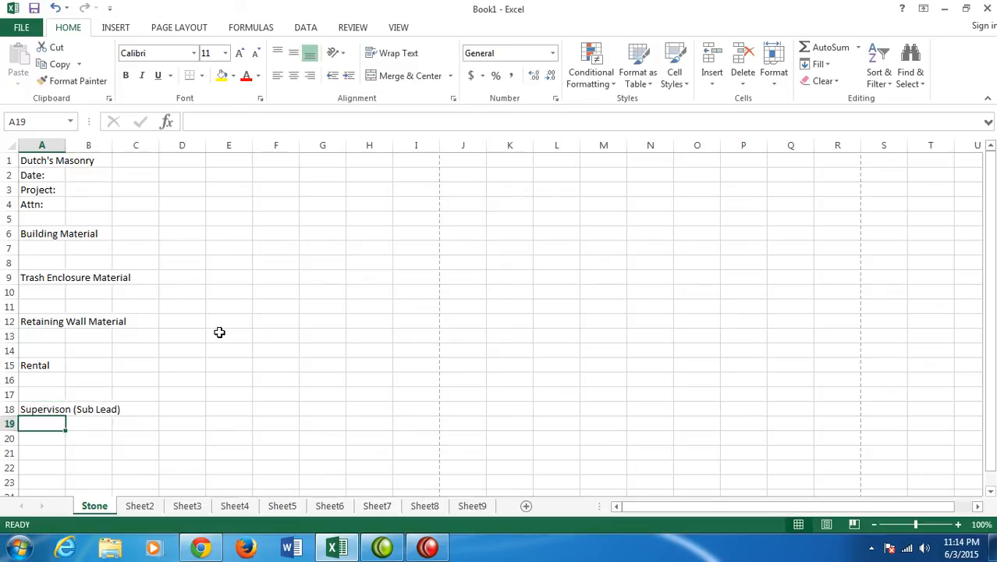
pyautogui.write('WH')
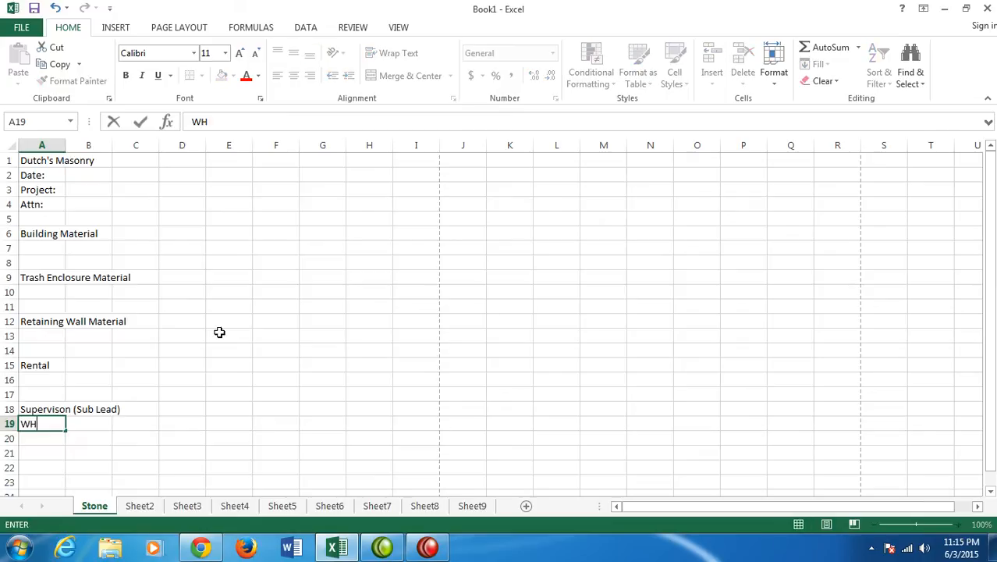
pyautogui.write('S Management Fee')
pyautogui.press('Return')
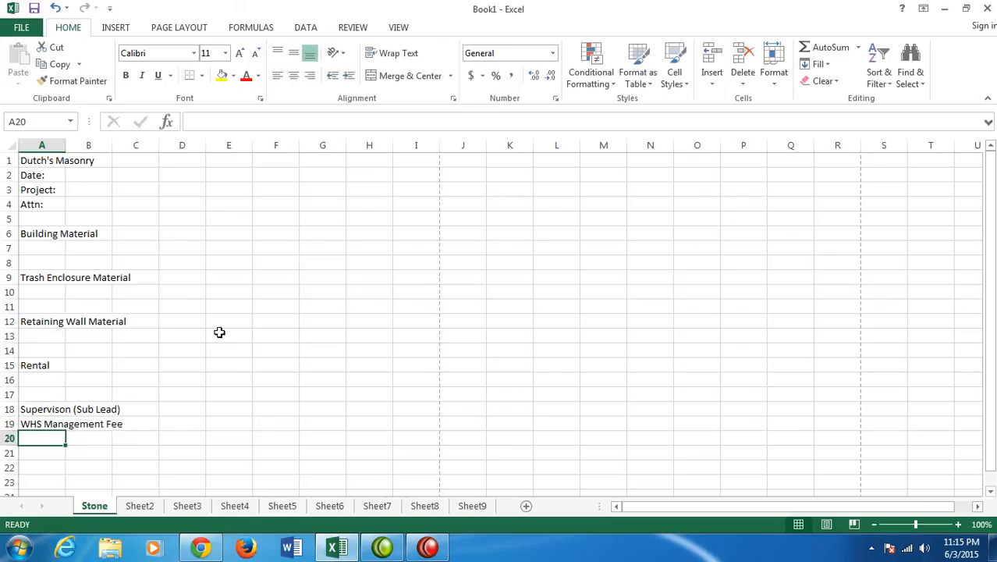
# Step: Enter the heading "Project Details/VE" in cell A22, leaving rows 20 and 21 blank
pyautogui.press('Down')
pyautogui.press('Down')
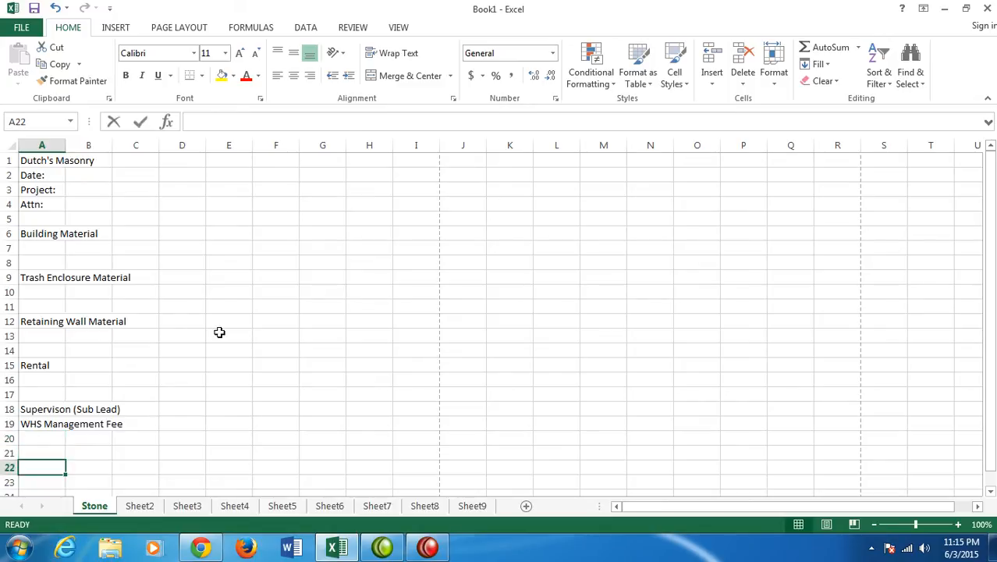
pyautogui.write('Project Details/')
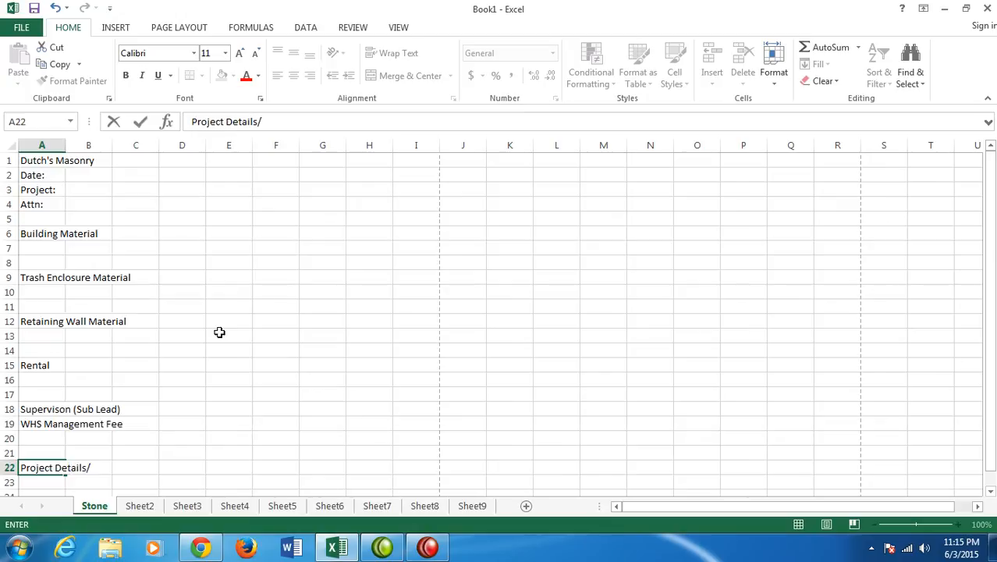
pyautogui.press('BackSpace')
pyautogui.write('/')
pyautogui.write('VE')
pyautogui.press('Return')
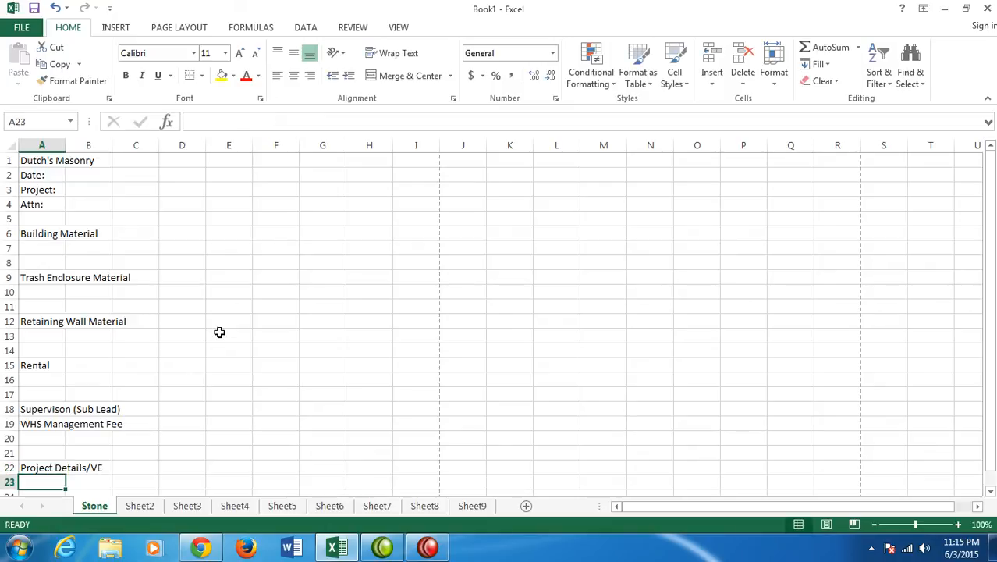
# Step: Enter the label "Additional Notes:" in cell A26, leaving three blank rows above it
pyautogui.press('Return')
pyautogui.press('Return')
pyautogui.press('Return')
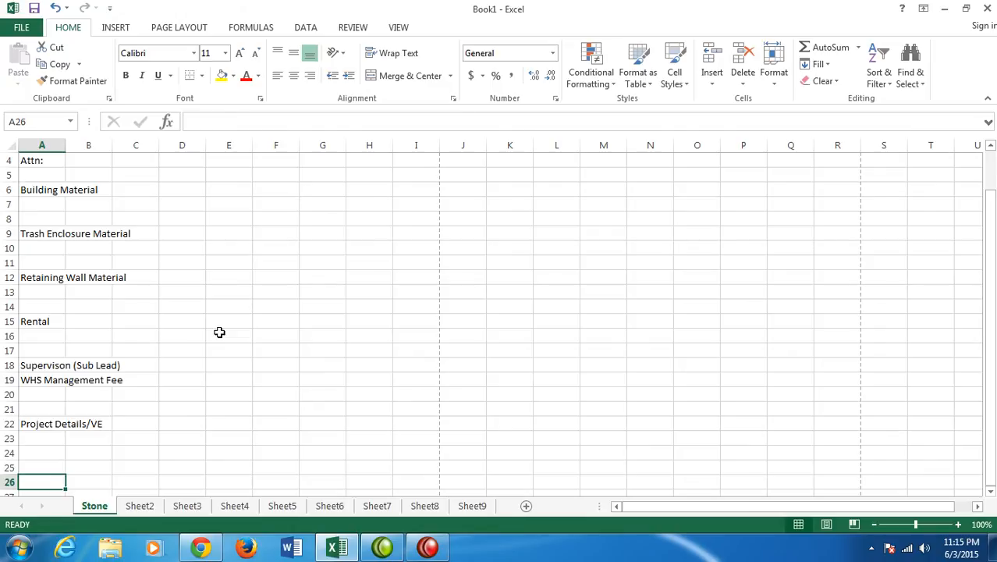
pyautogui.write('Additional Notes:')
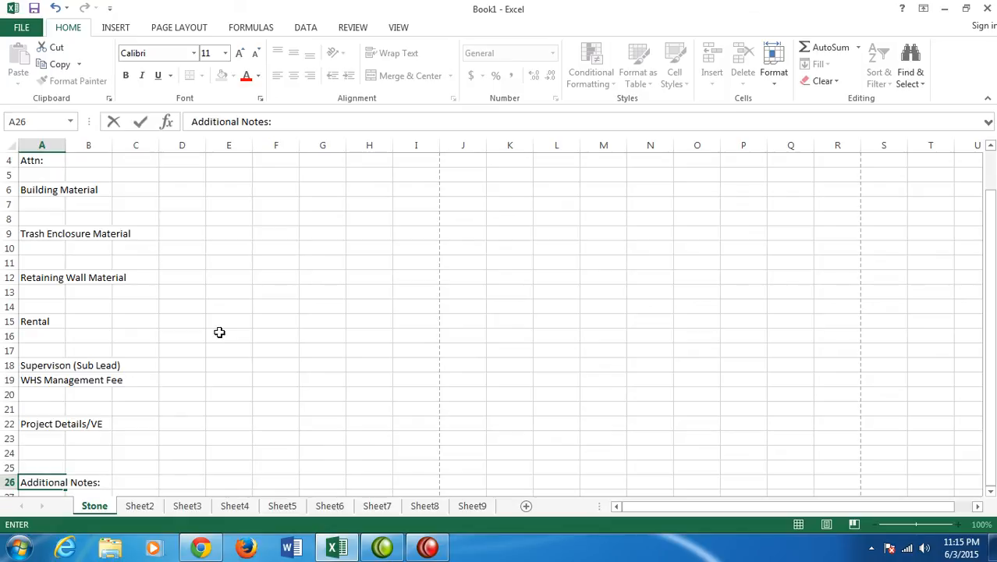
pyautogui.press('Return')
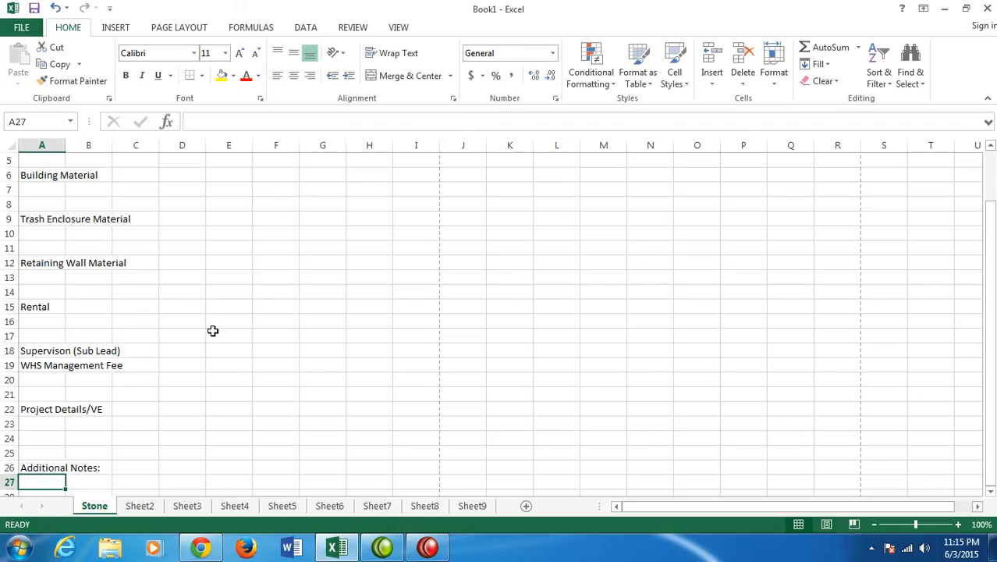
# Step: AutoFit the width of column A to its longest entry
pyautogui.scroll(2, 216, 332)
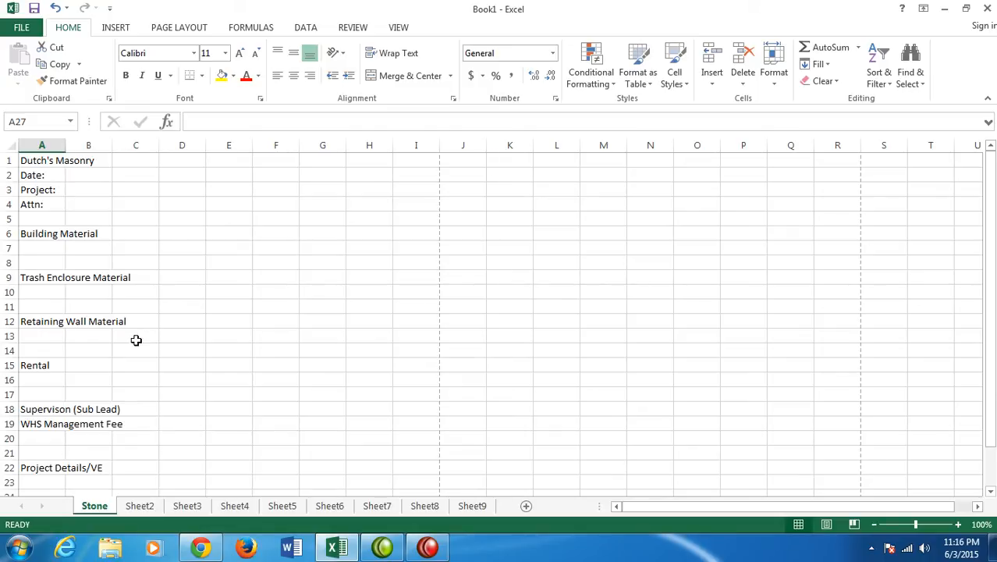
pyautogui.doubleClick(66, 144)
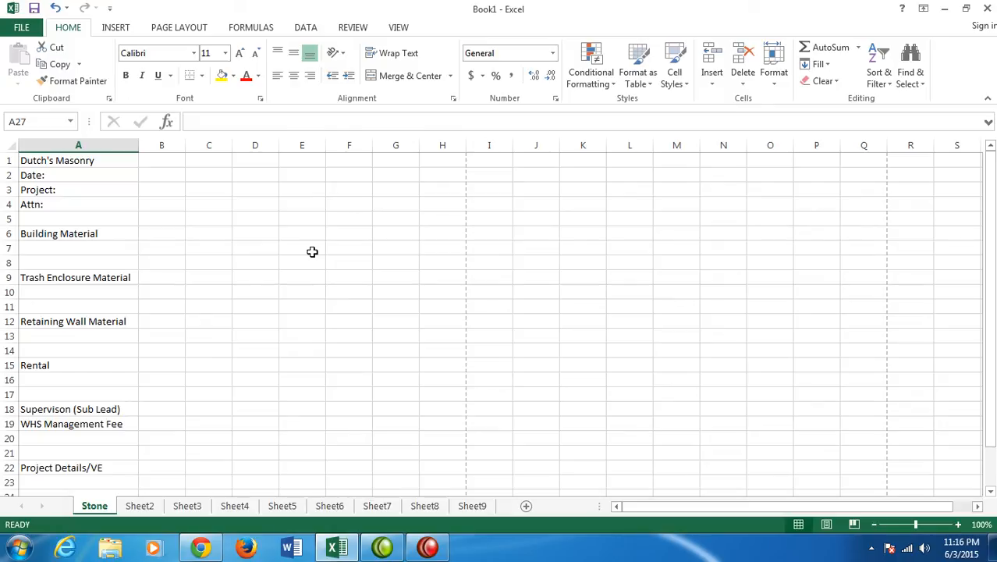
# Step: Enter the labels "Plans Type:" in cell B1 and "Plans Dataed:" in cell B2
pyautogui.click(164, 160)
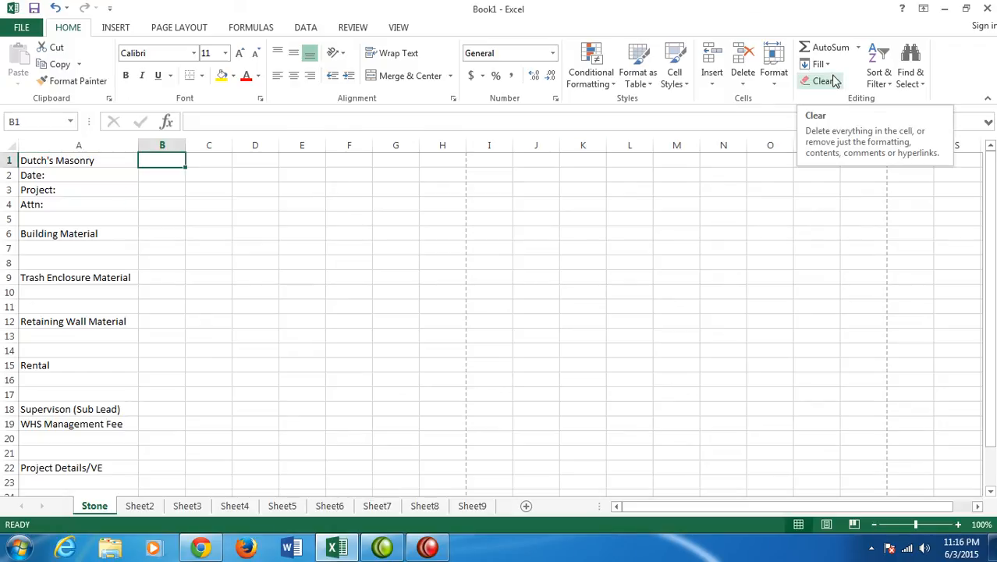
pyautogui.write('Plans Type:')
pyautogui.press('Return')
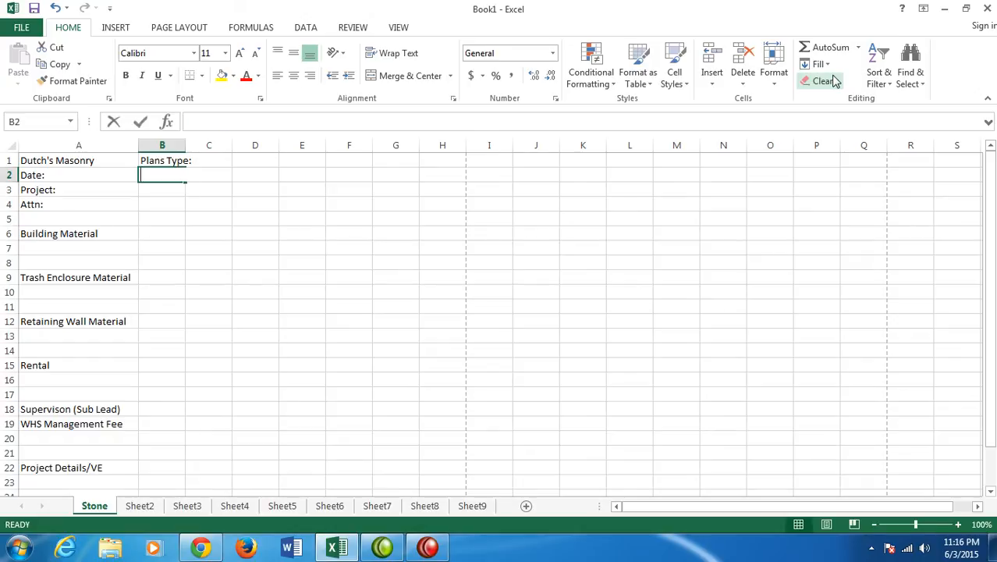
pyautogui.write('Plans Dataed:')
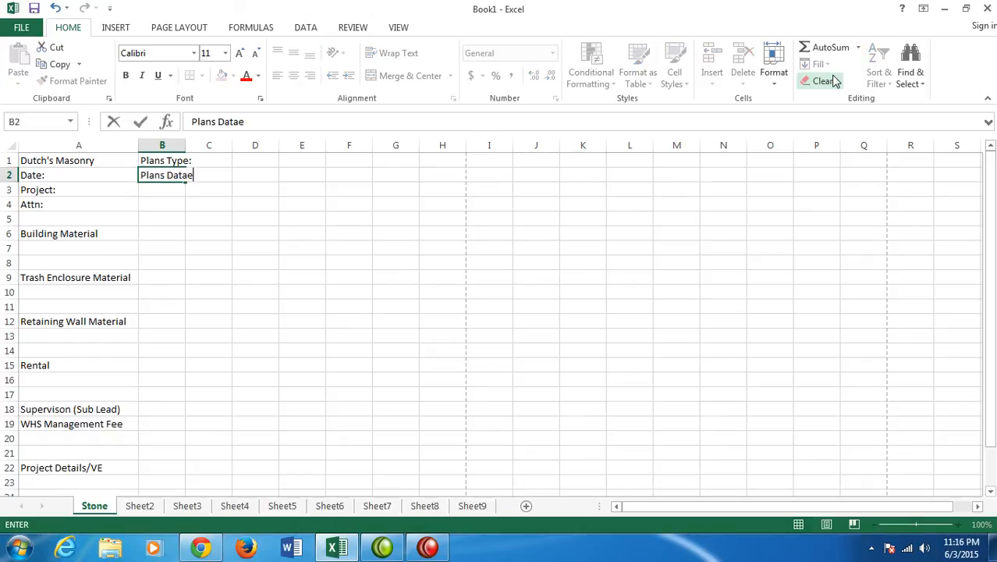
pyautogui.press('Return')
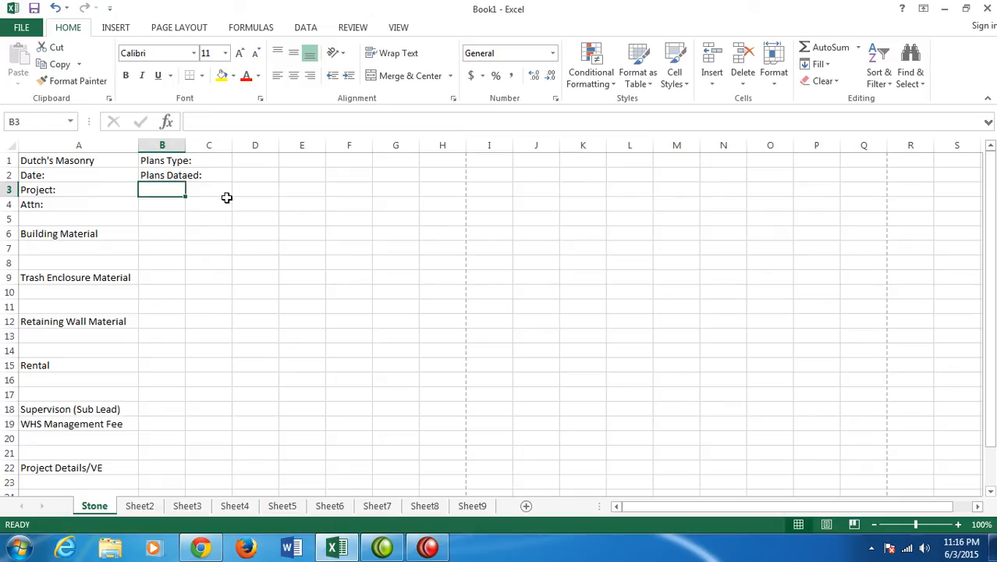
# Step: Examine the full contents of cells B2, A6, A4, A1 and B1 by selecting each one
pyautogui.doubleClick(173, 175)
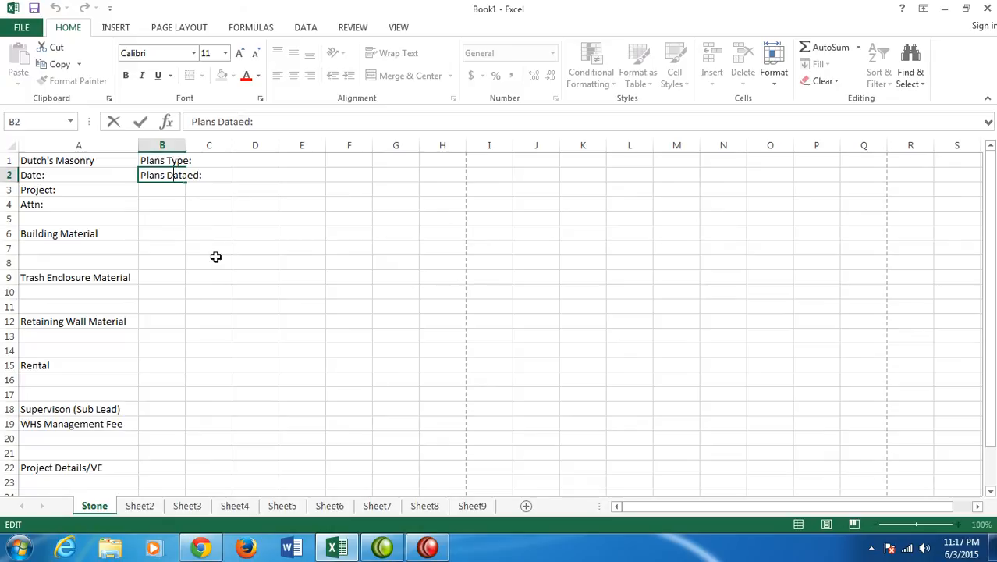
pyautogui.click(207, 233)
pyautogui.click(173, 176)
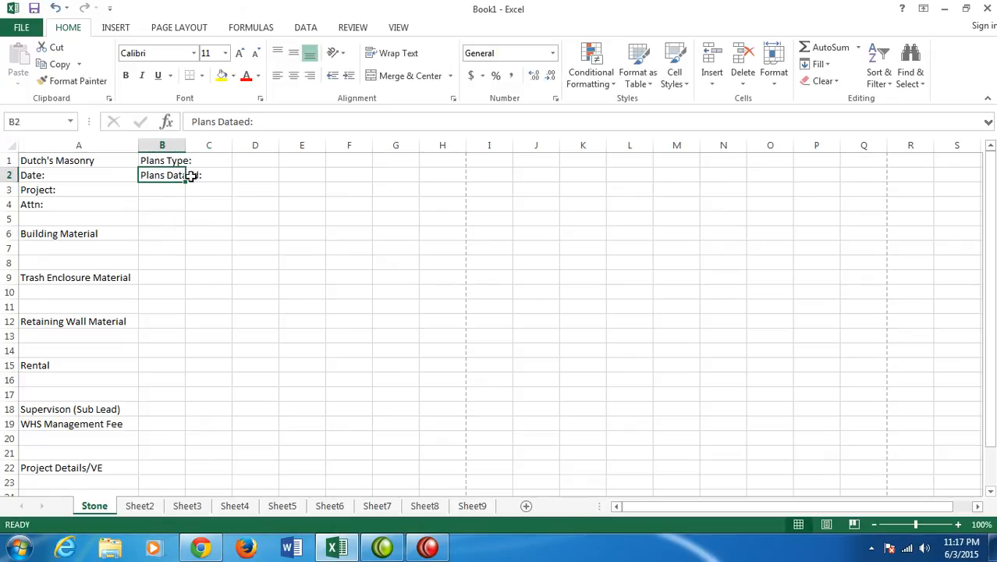
pyautogui.click(76, 234)
pyautogui.click(38, 204)
pyautogui.click(44, 161)
pyautogui.click(163, 162)
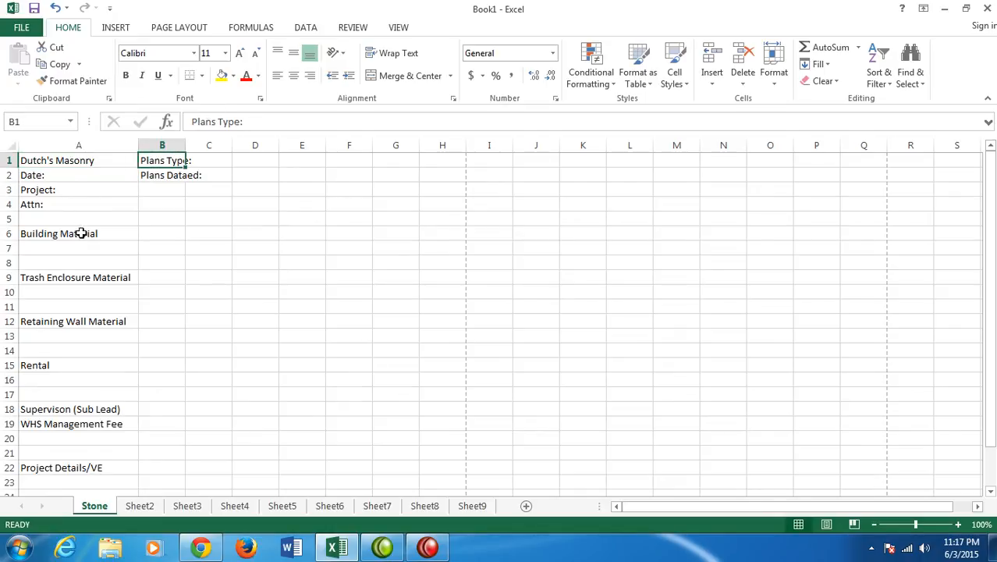
# Step: Correct the misspelled label in cell B2 to "Plans Dated:"
pyautogui.click(149, 176)
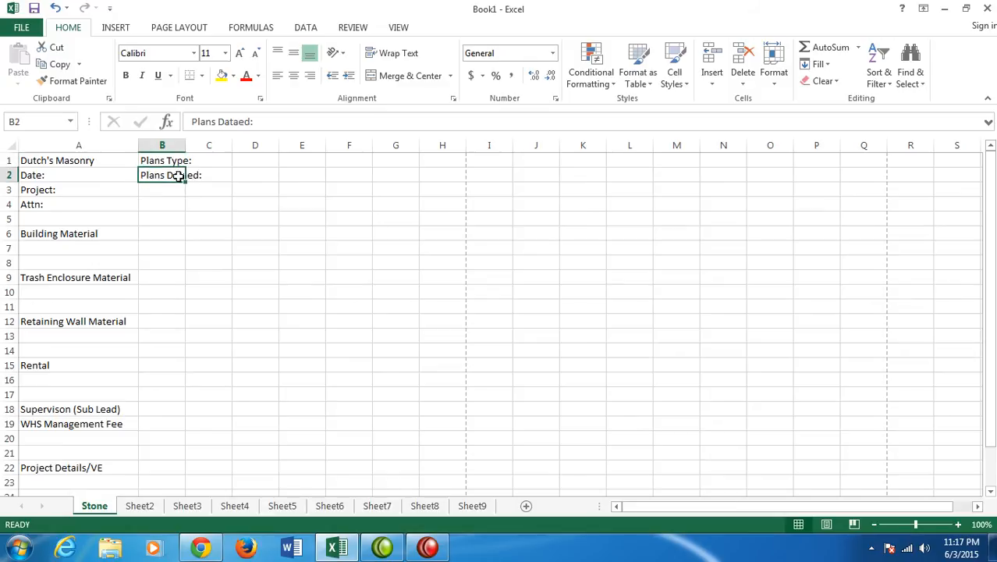
pyautogui.click(236, 124)
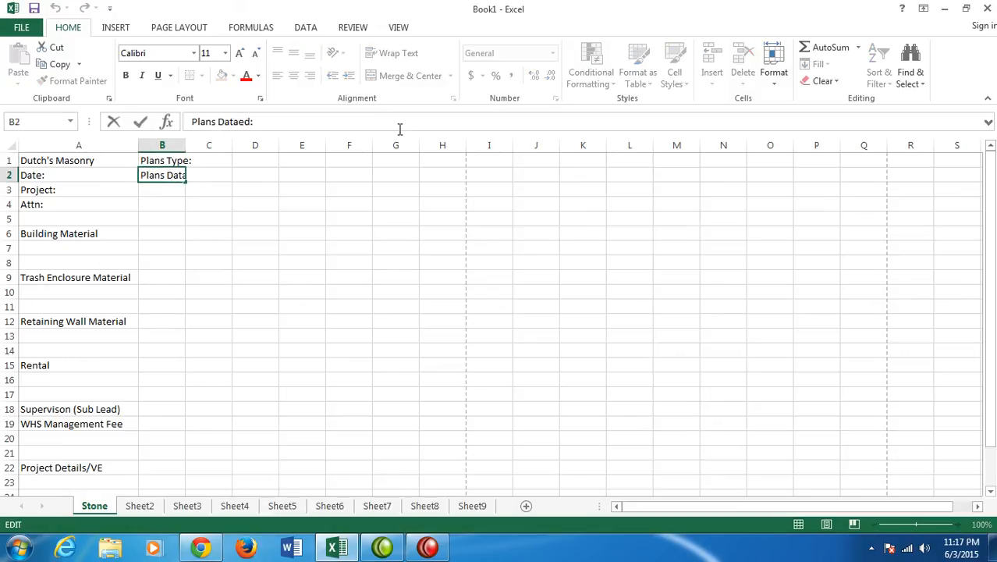
pyautogui.press('BackSpace')
pyautogui.click(177, 190)
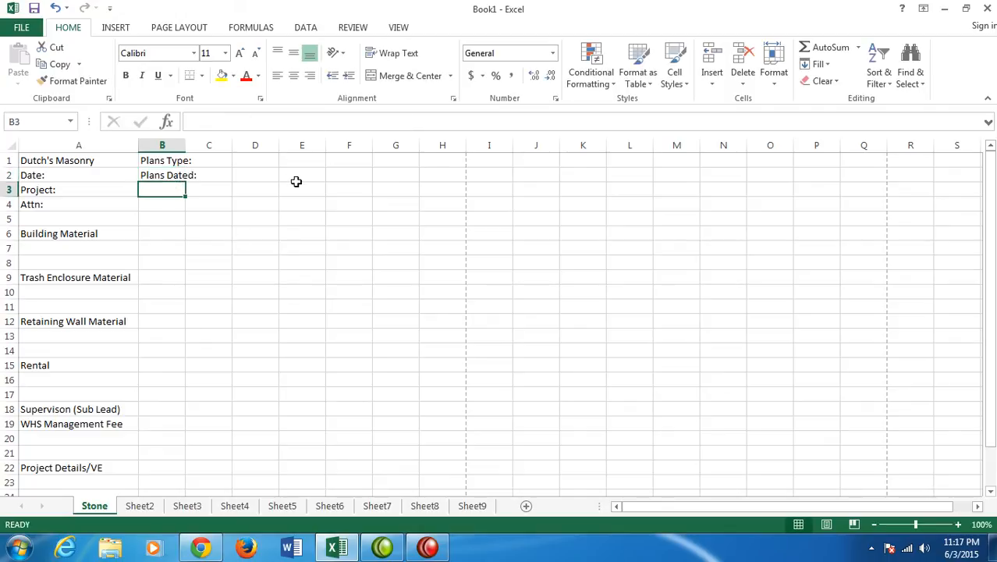
# Step: Enter the label "Adendums Included:" in cell B3
pyautogui.write('A')
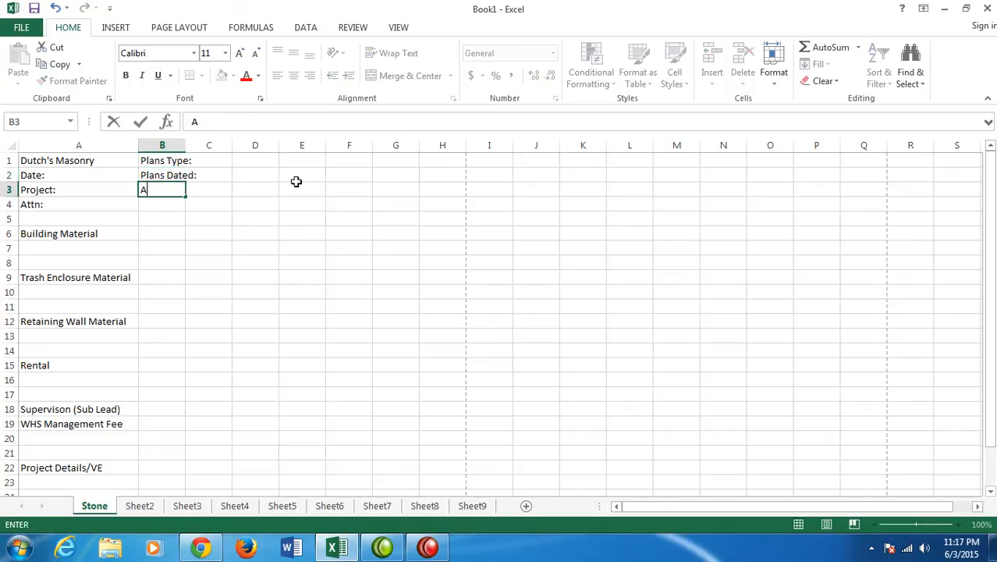
pyautogui.write('dendums Inclu')
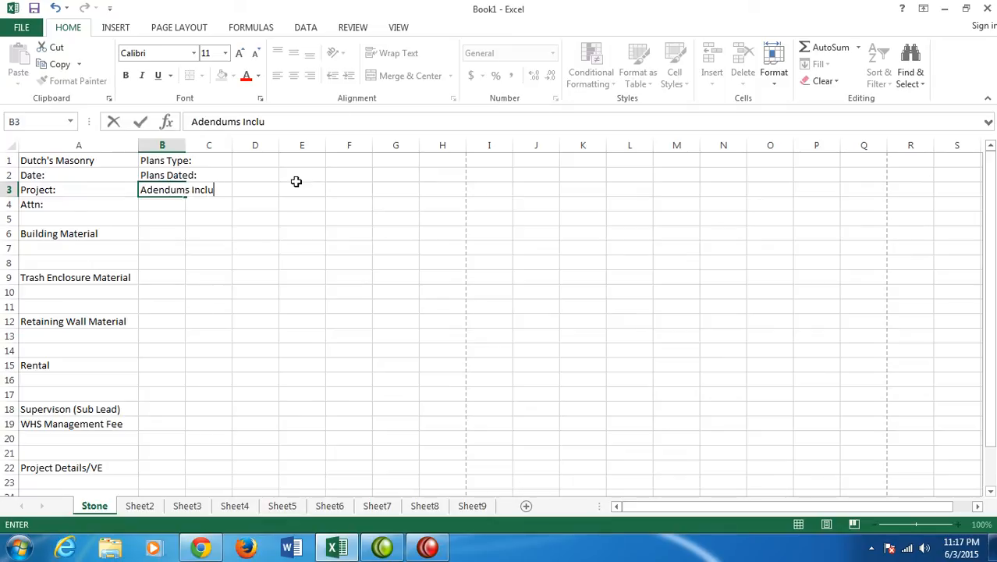
pyautogui.write('ded:')
pyautogui.press('Return')
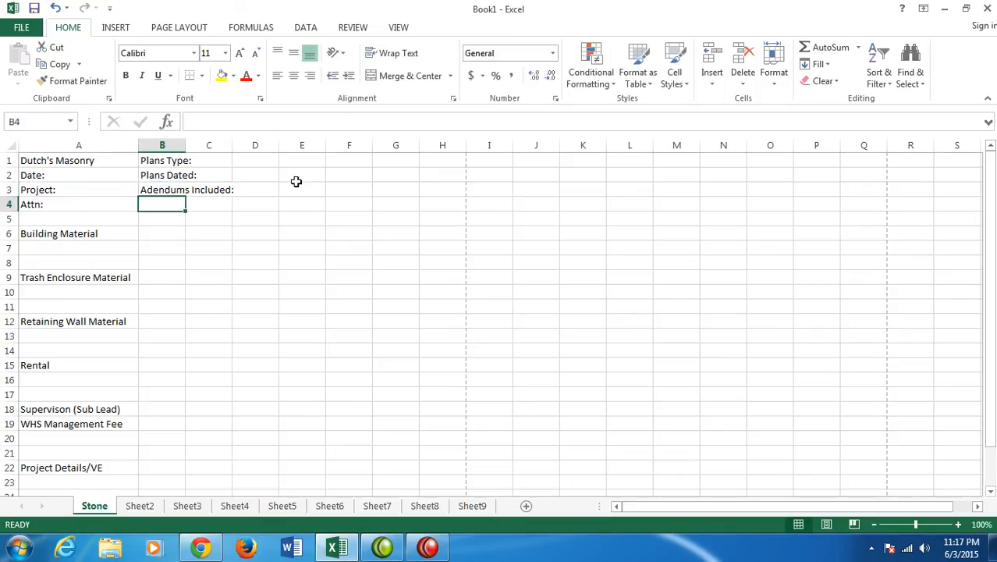
# Step: Enter the labels "Start Date:" in cell B4 and "Manufacturer/Vendor" in B5, and fit column B's width to its contents
pyautogui.write('Start Date:')
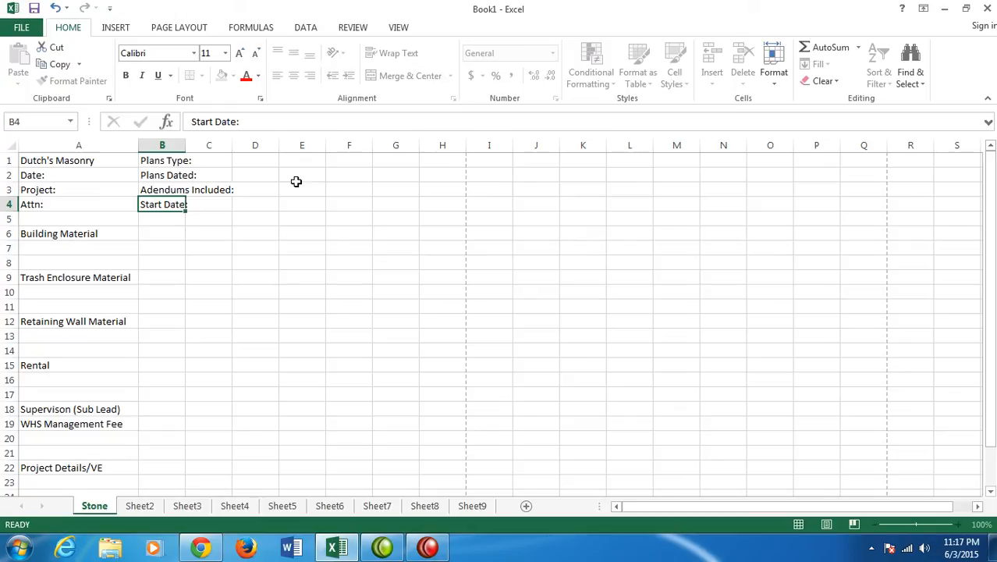
pyautogui.press('Return')
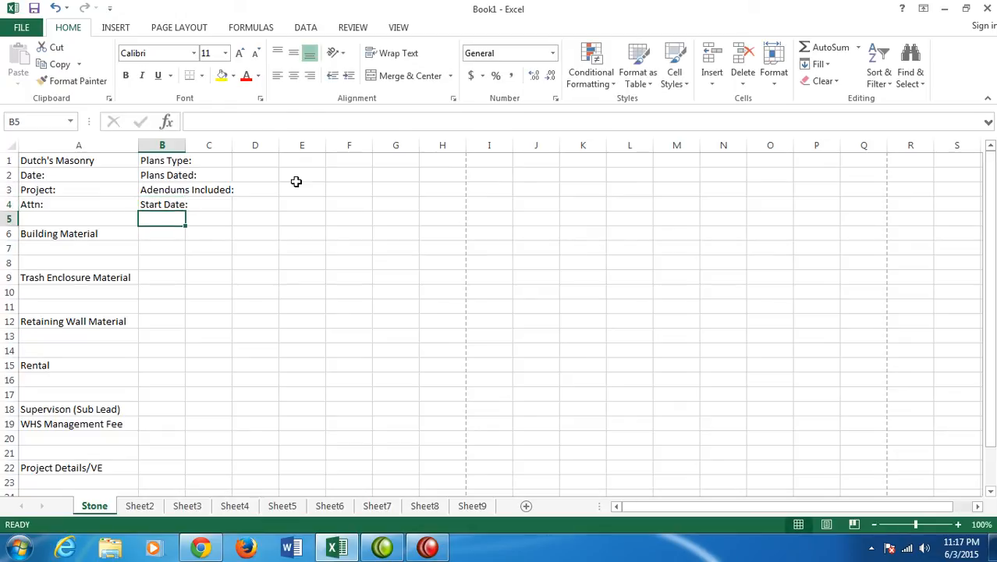
pyautogui.write('M')
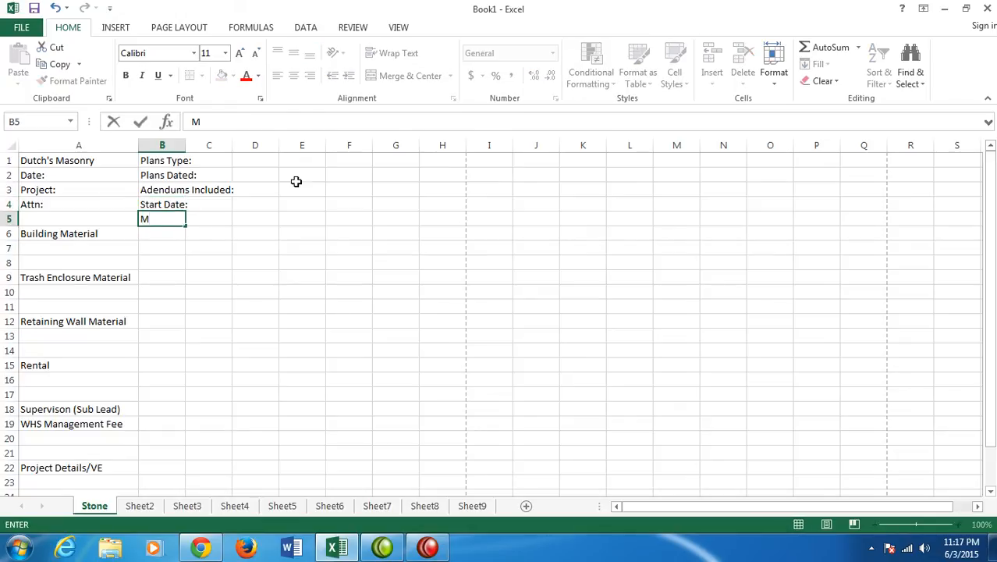
pyautogui.write('anufactu')
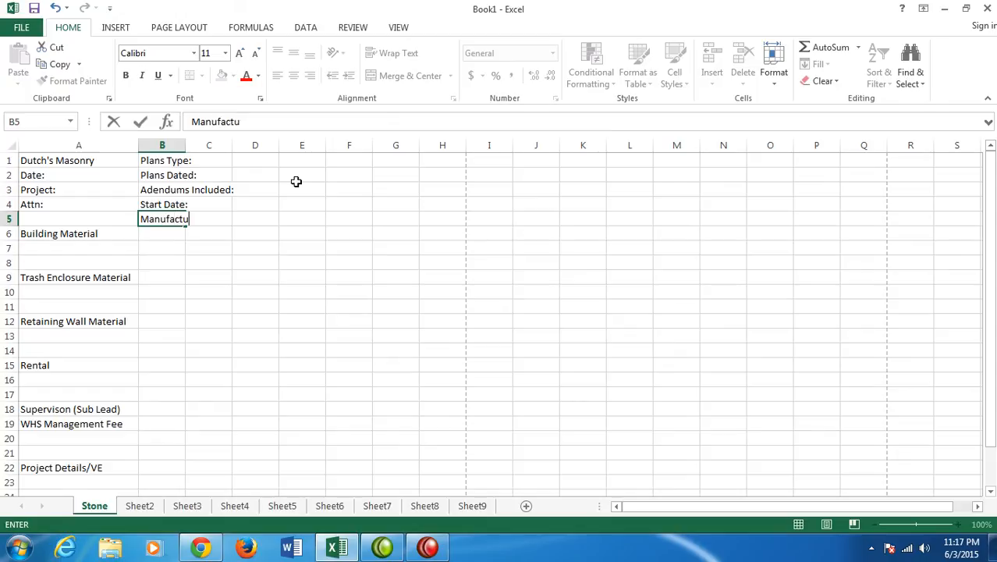
pyautogui.write('rer/Vendor')
pyautogui.press('Return')
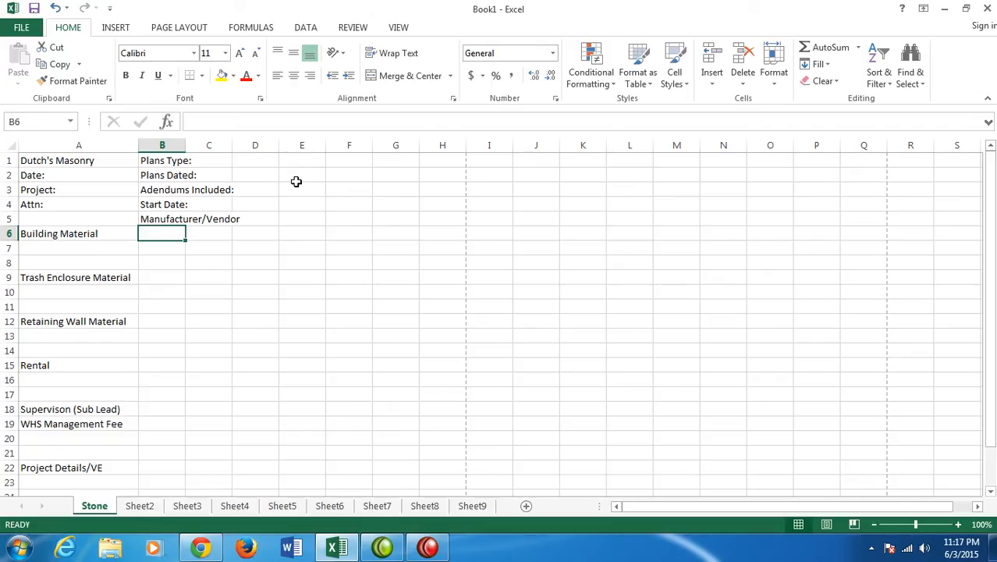
pyautogui.doubleClick(185, 140)
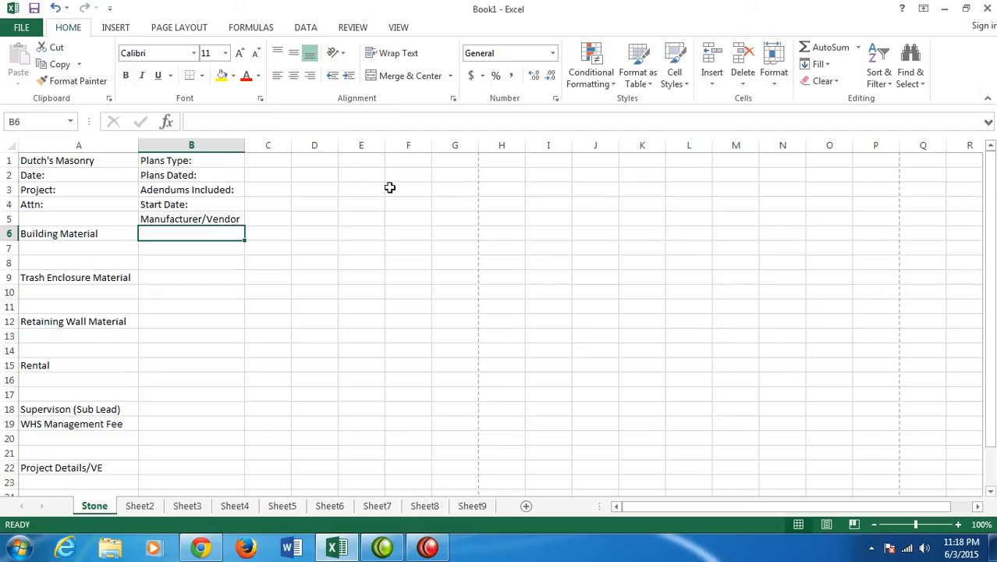
# Step: Enter the column headings "Type", "Color", "Extension" and "Est Qty" in cells C5 through F5
pyautogui.click(273, 218)
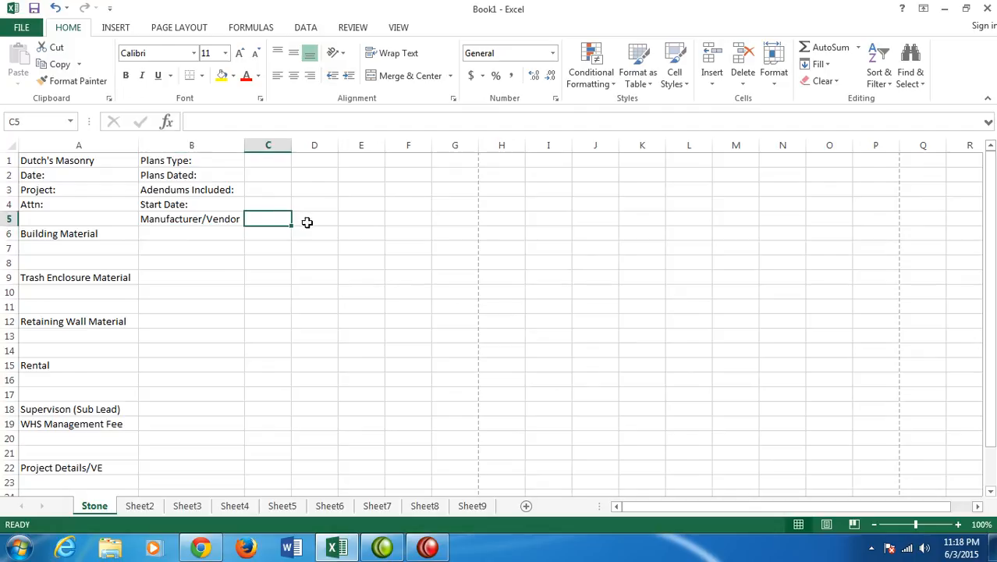
pyautogui.click(315, 220)
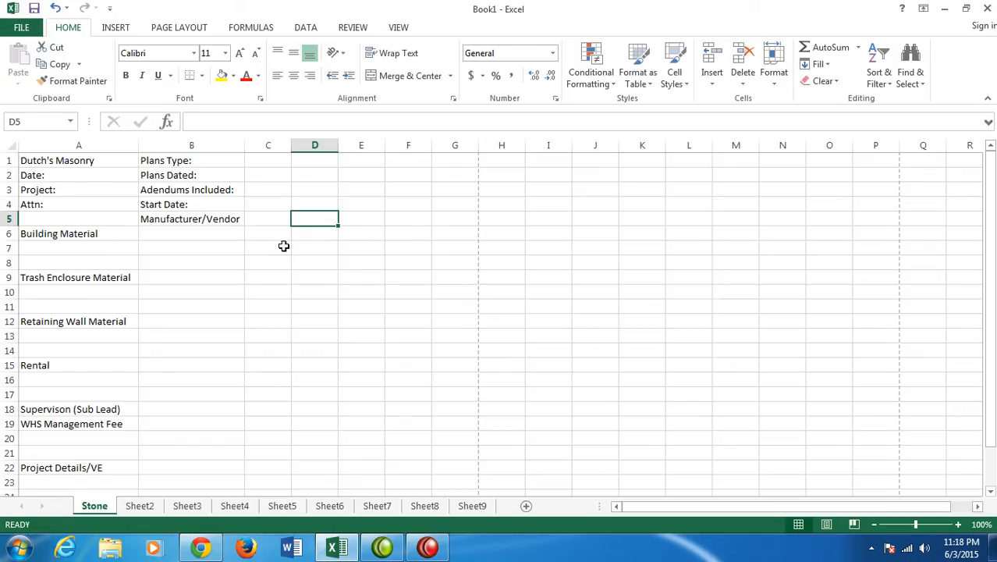
pyautogui.click(266, 217)
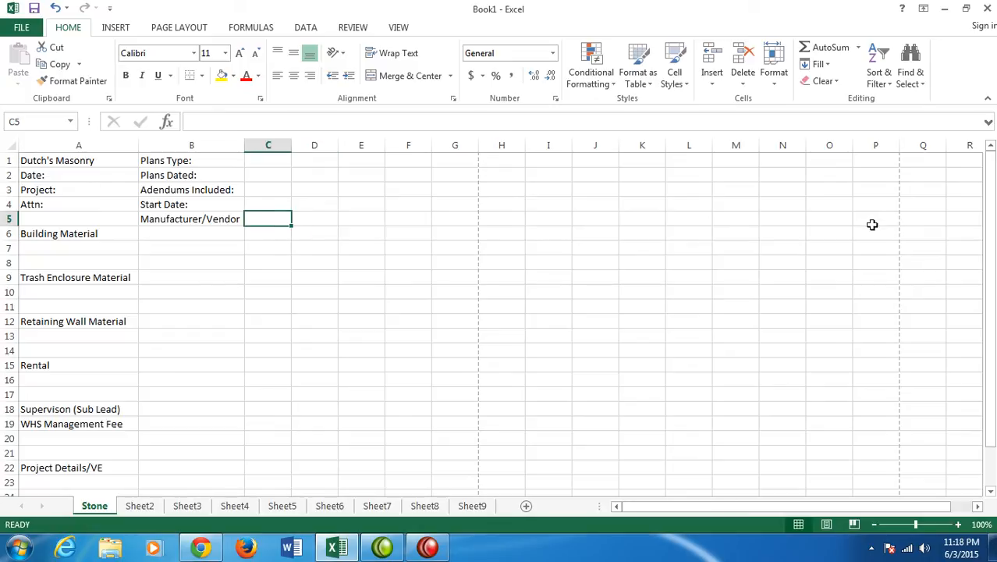
pyautogui.write('Type')
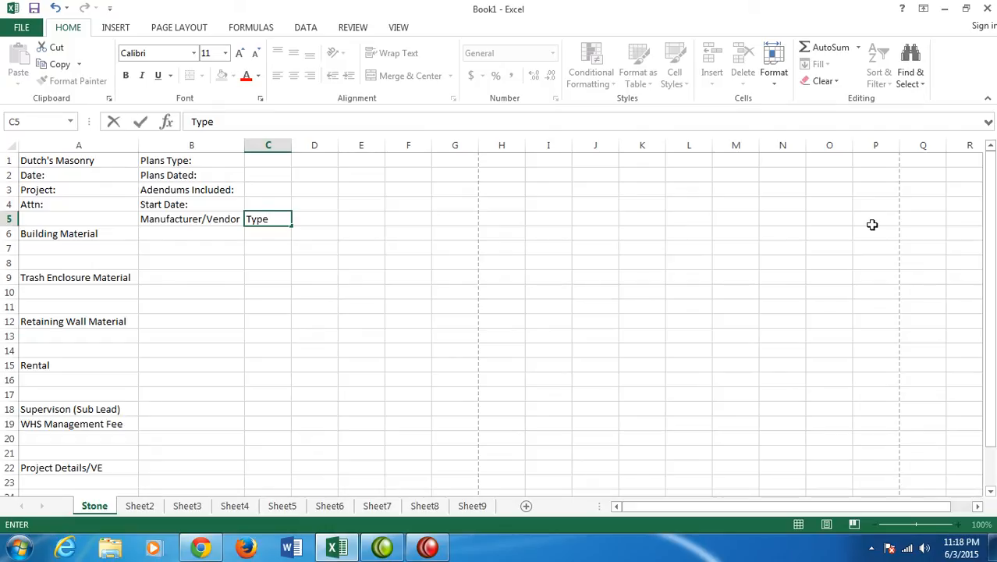
pyautogui.press('Tab')
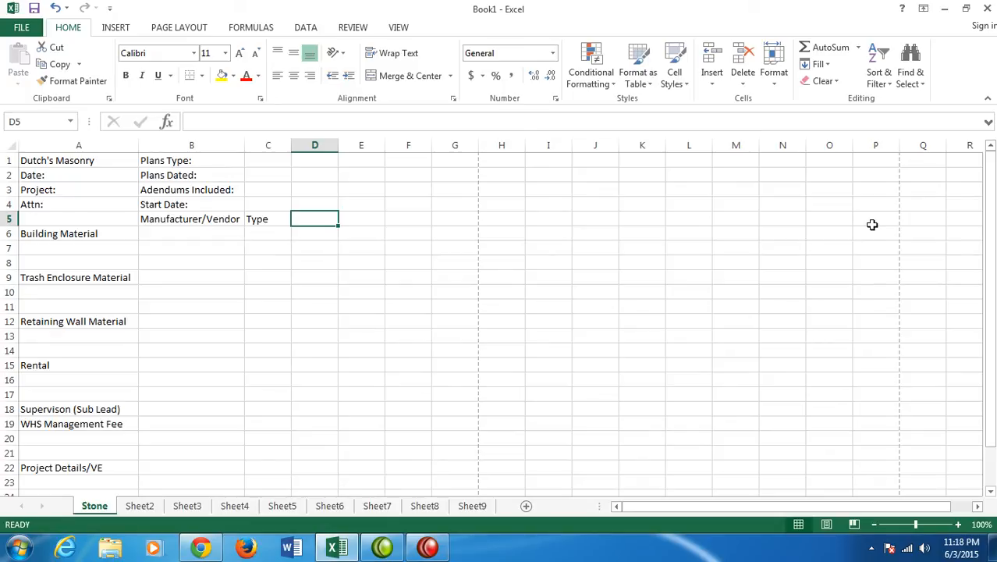
pyautogui.write('Color')
pyautogui.press('Tab')
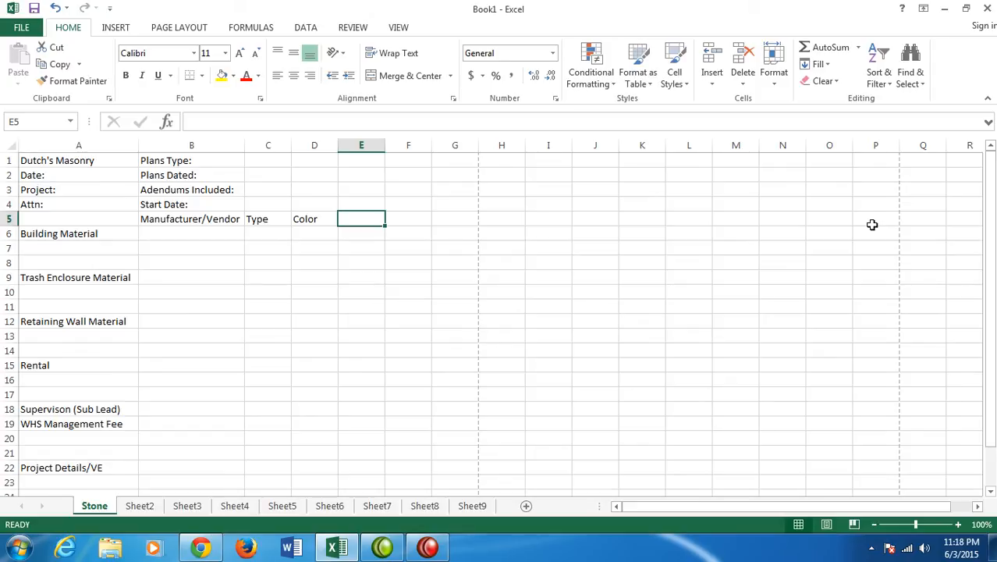
pyautogui.write('Extension')
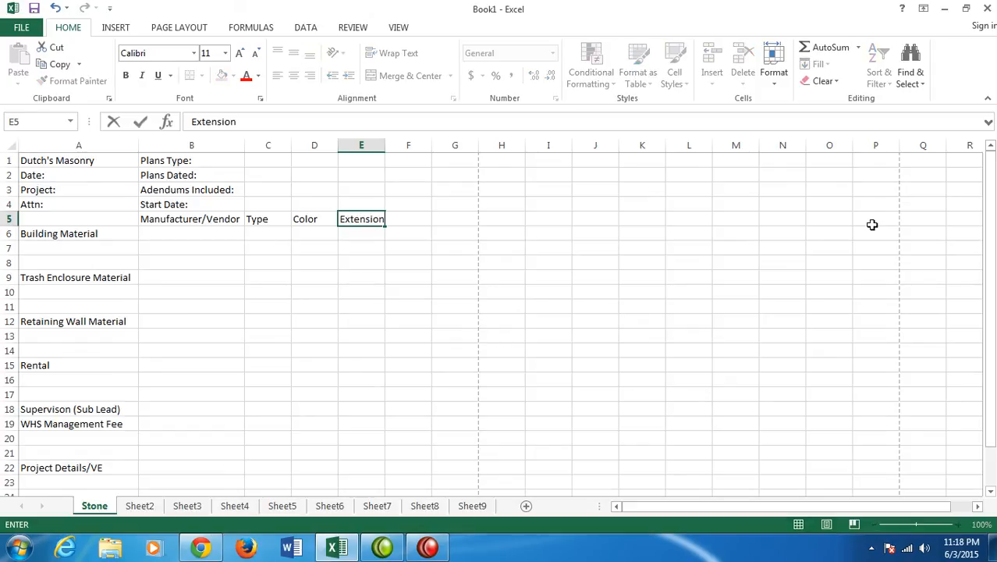
pyautogui.press('Tab')
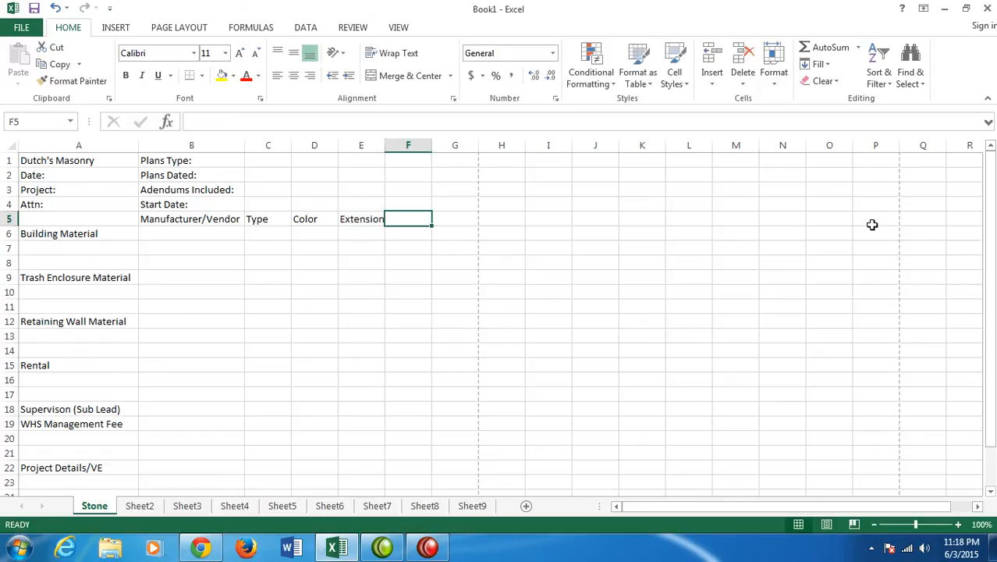
pyautogui.write('Est Qty')
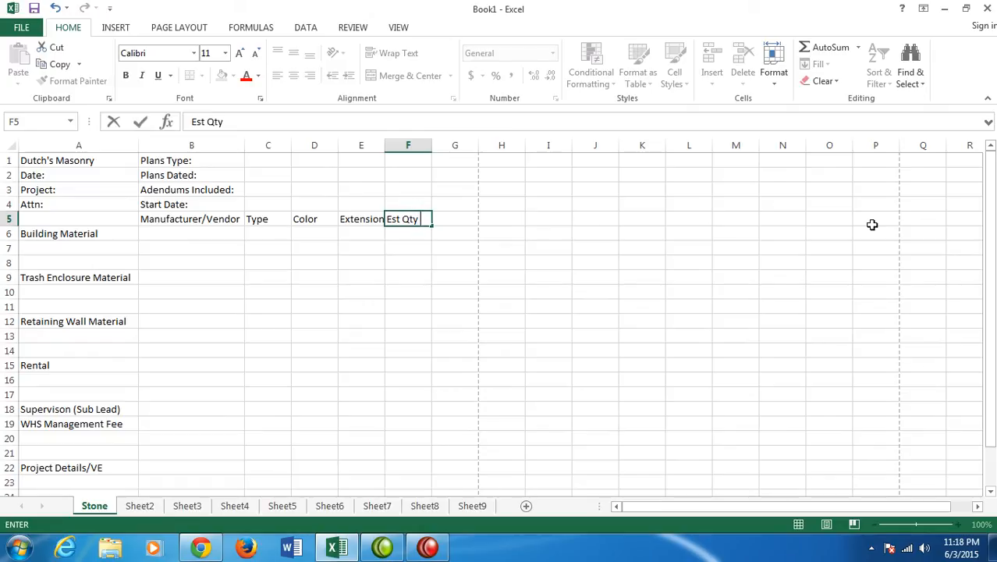
pyautogui.press('Tab')
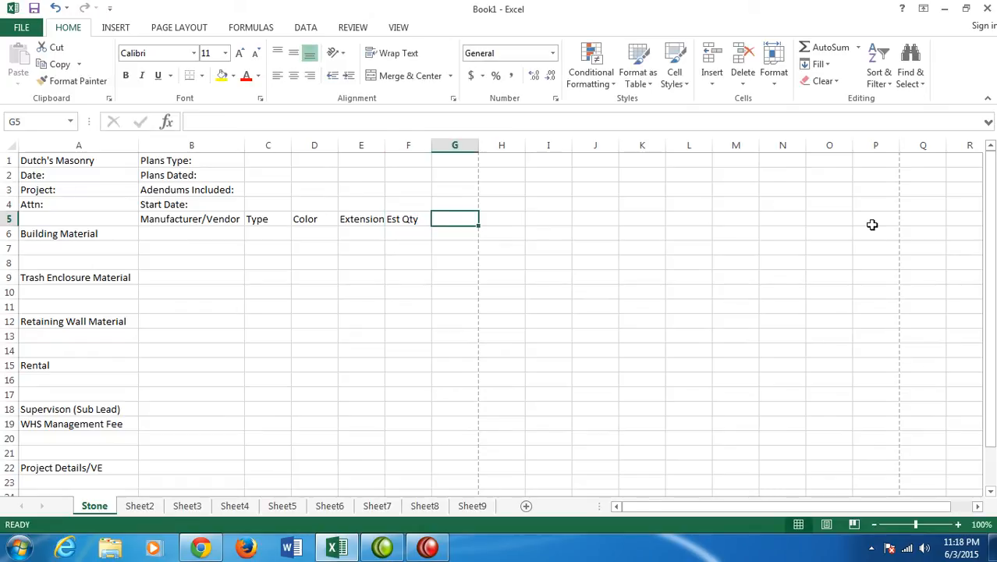
# Step: Enter the material headings "Unit Price Mtl" in cell G5 and "Total Mtl Cost" in cell H5
pyautogui.write('Unit Price Mtl')
pyautogui.press('Tab')
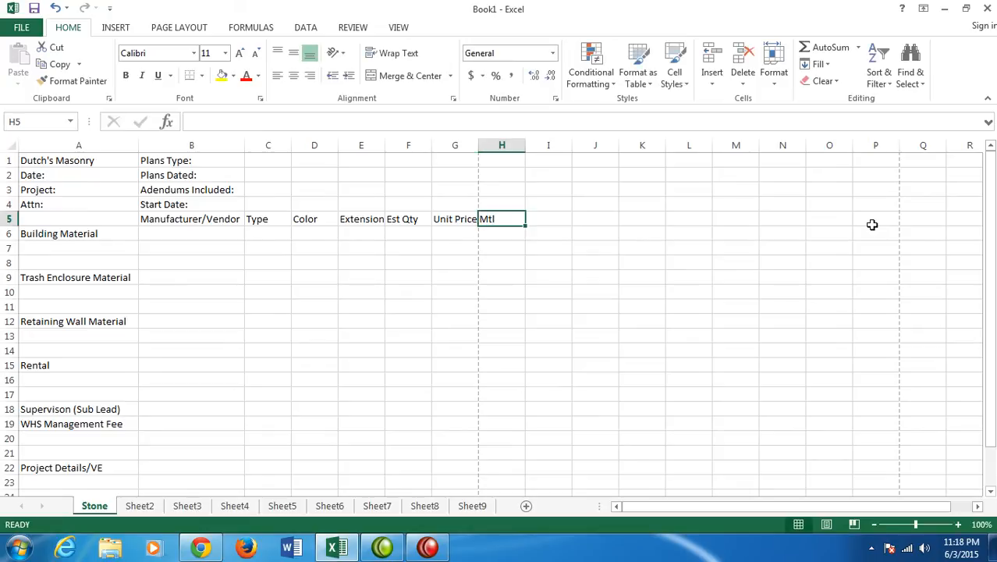
pyautogui.write('T')
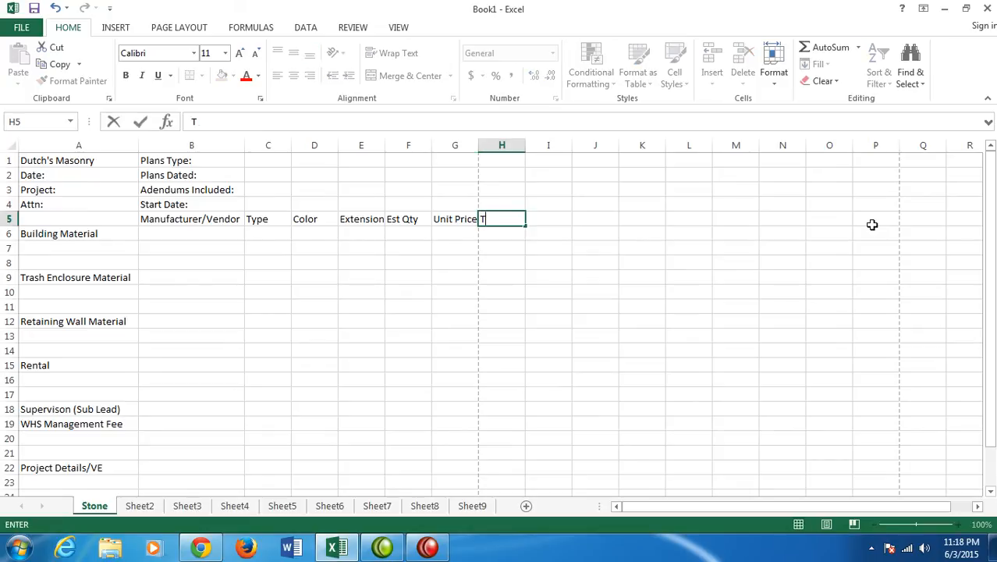
pyautogui.write('otal Mtl Cost')
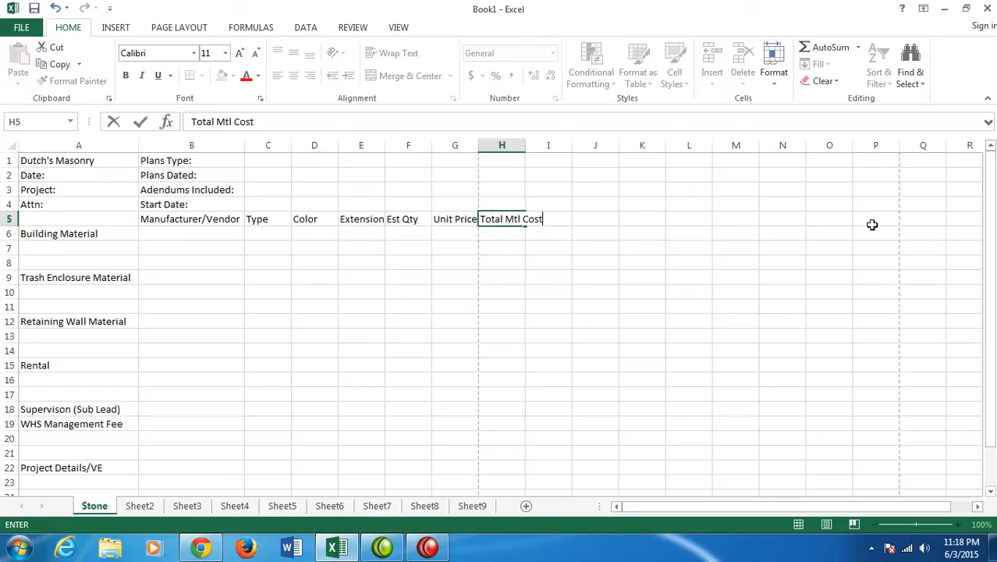
pyautogui.press('Tab')
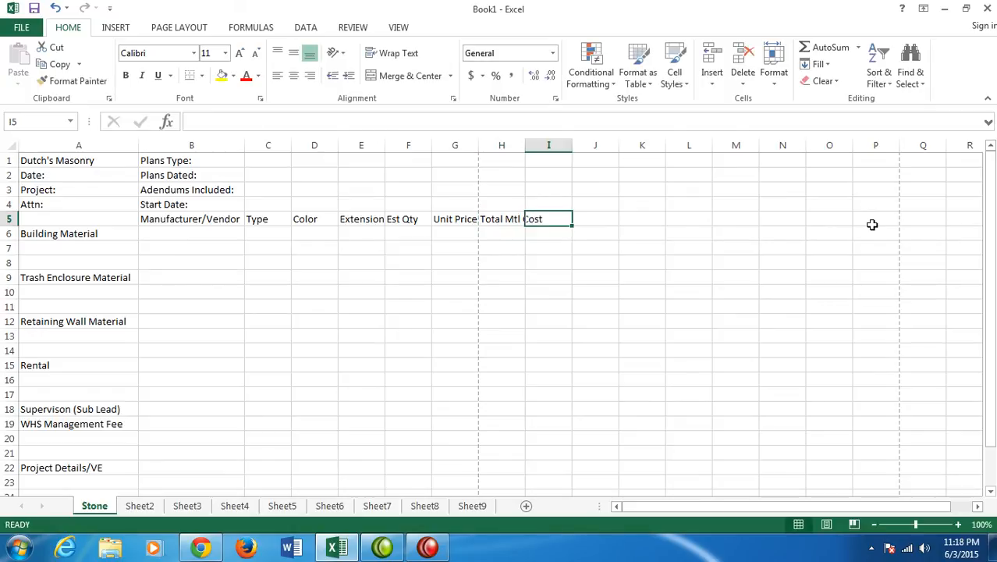
pyautogui.write('Unit Pr')
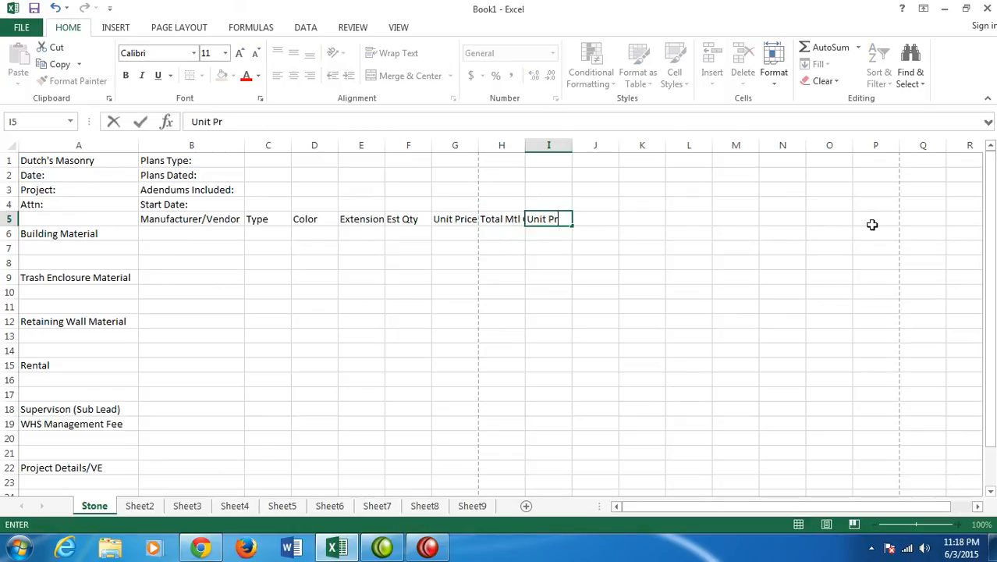
pyautogui.write('ice LaBOR')
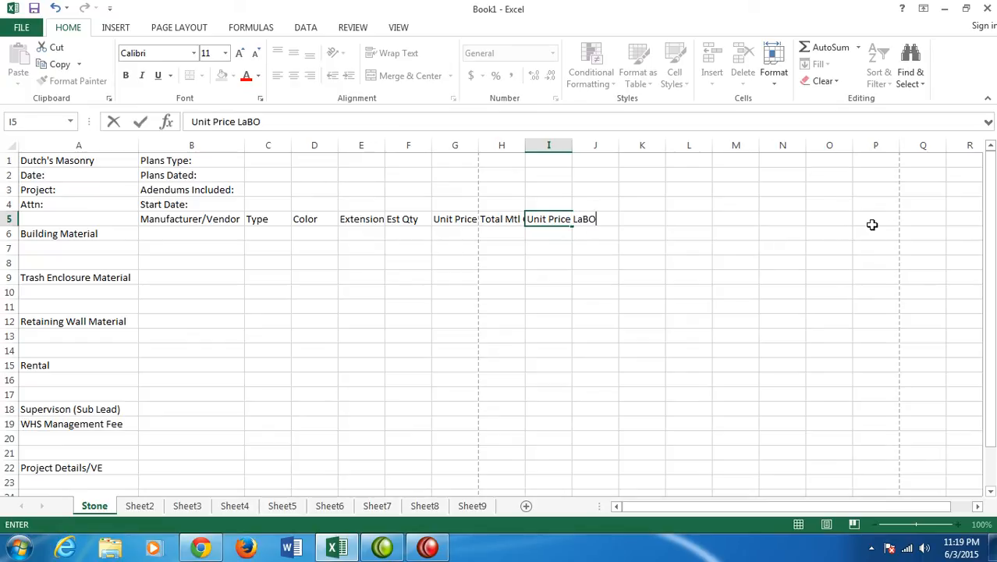
pyautogui.press('BackSpace')
pyautogui.press('BackSpace')
pyautogui.press('BackSpace')
pyautogui.press('Tab')
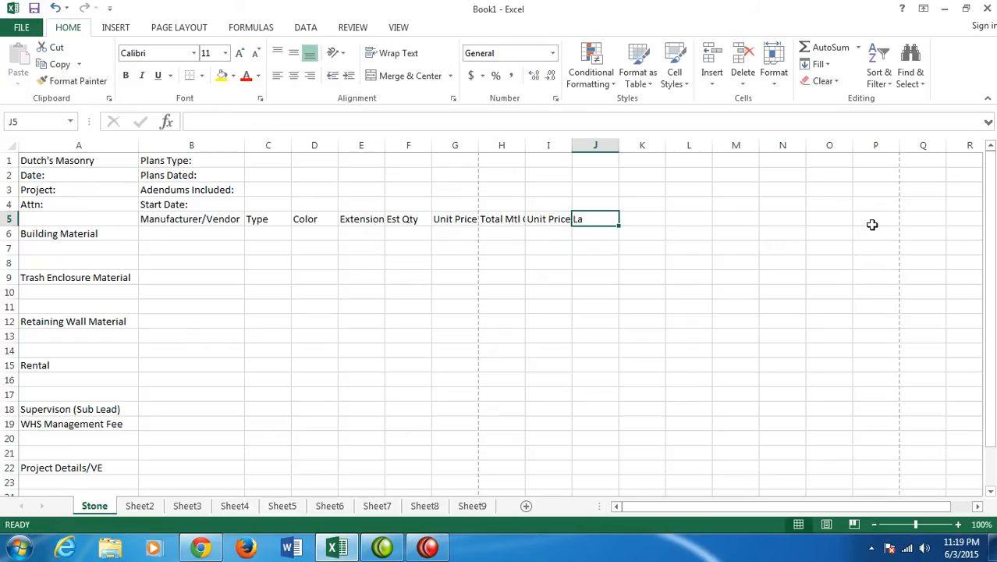
pyautogui.press('Left')
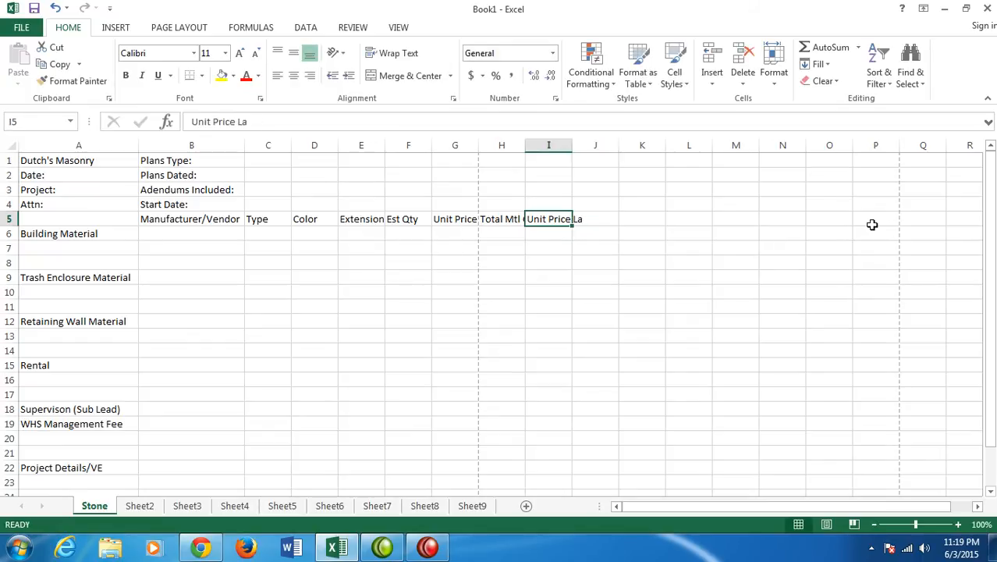
# Step: Enter the labor headings "Unit Price Labor" in cell I5 and "Total Labor Cost" in cell J5
pyautogui.write('Unit')
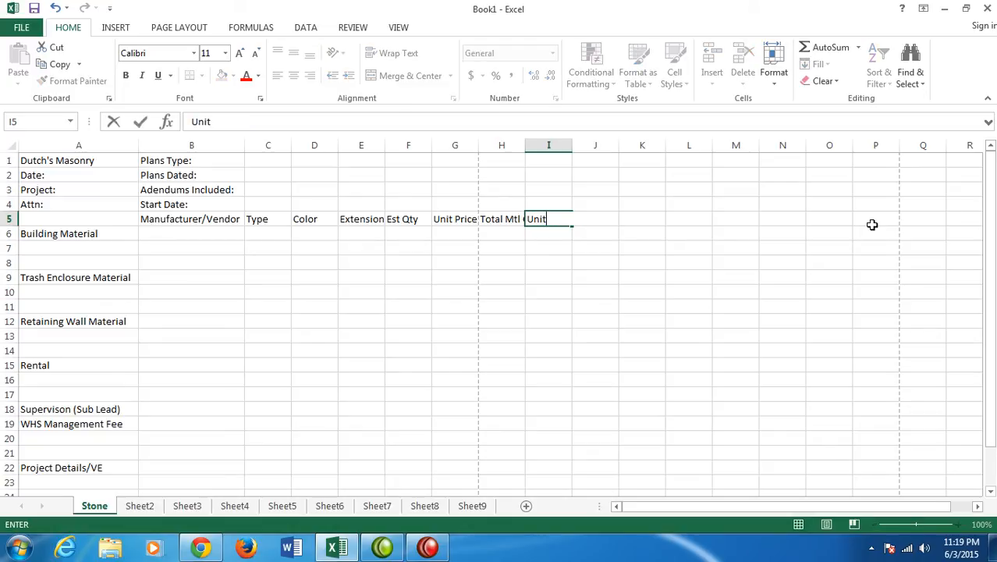
pyautogui.write(' Price Labor')
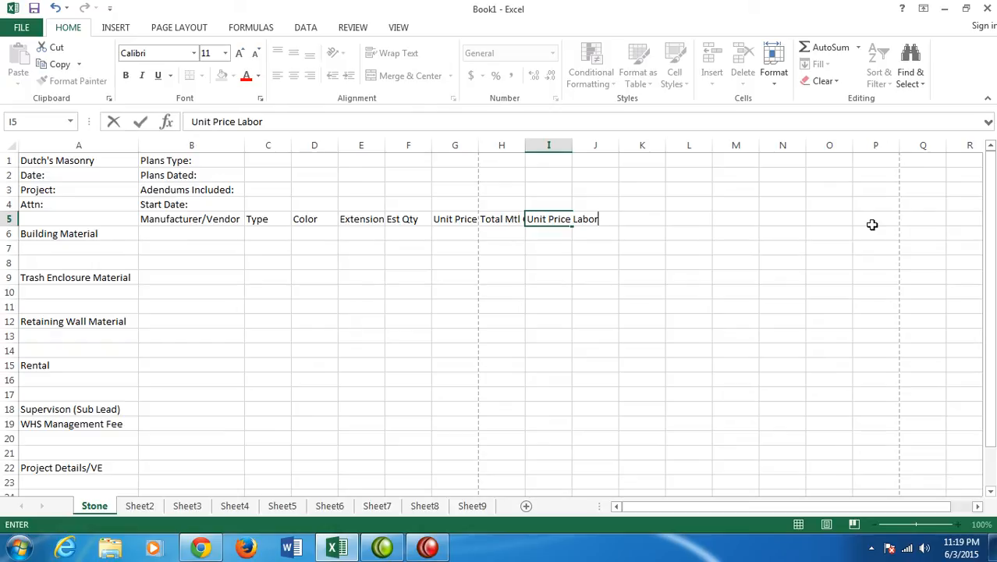
pyautogui.press('Tab')
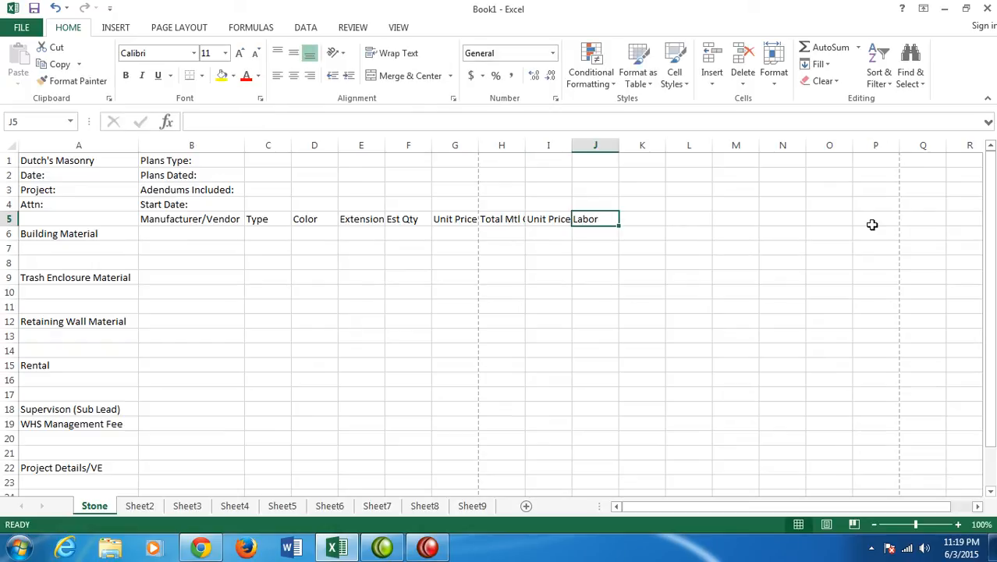
pyautogui.write('T')
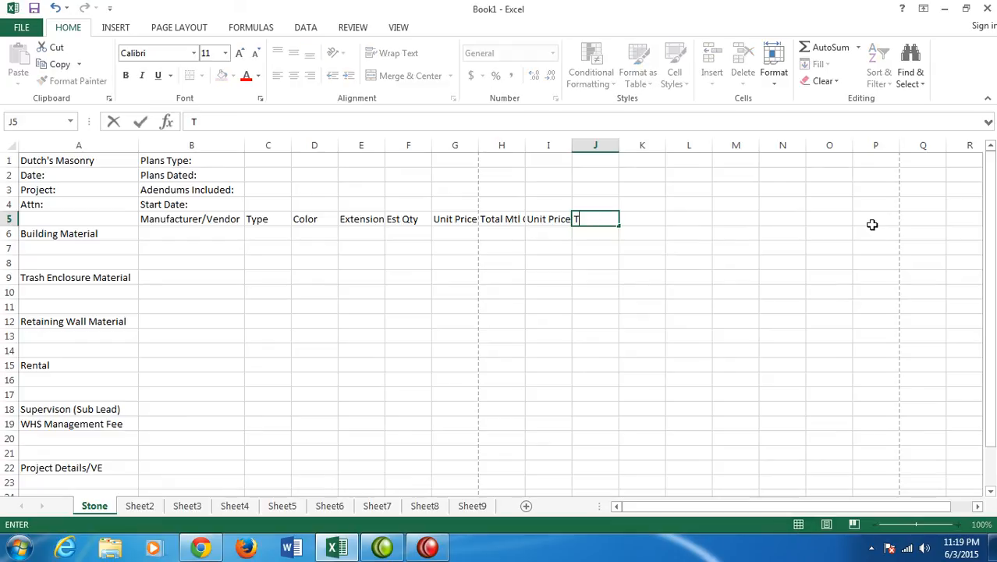
pyautogui.write('otal Labor Cost')
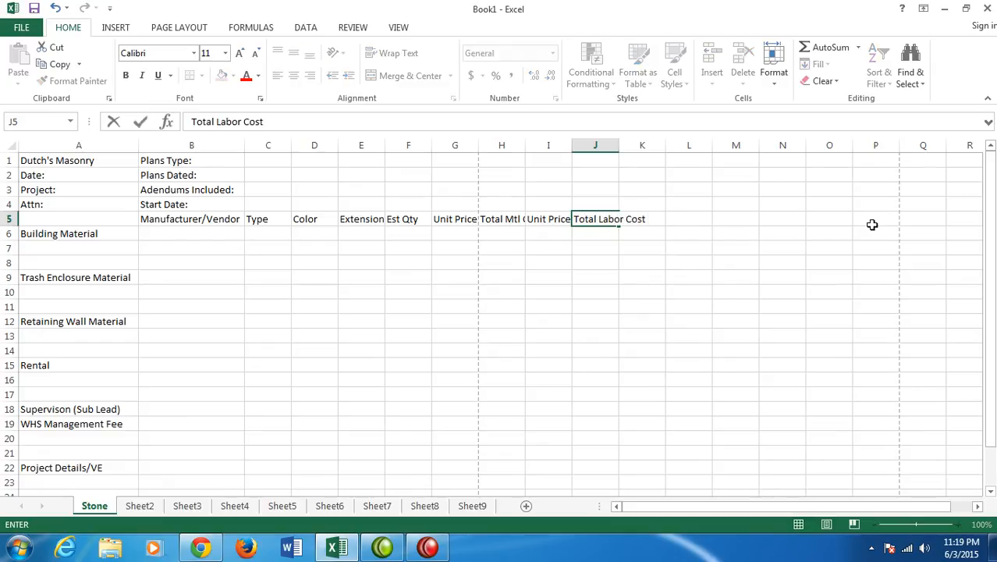
pyautogui.press('Return')
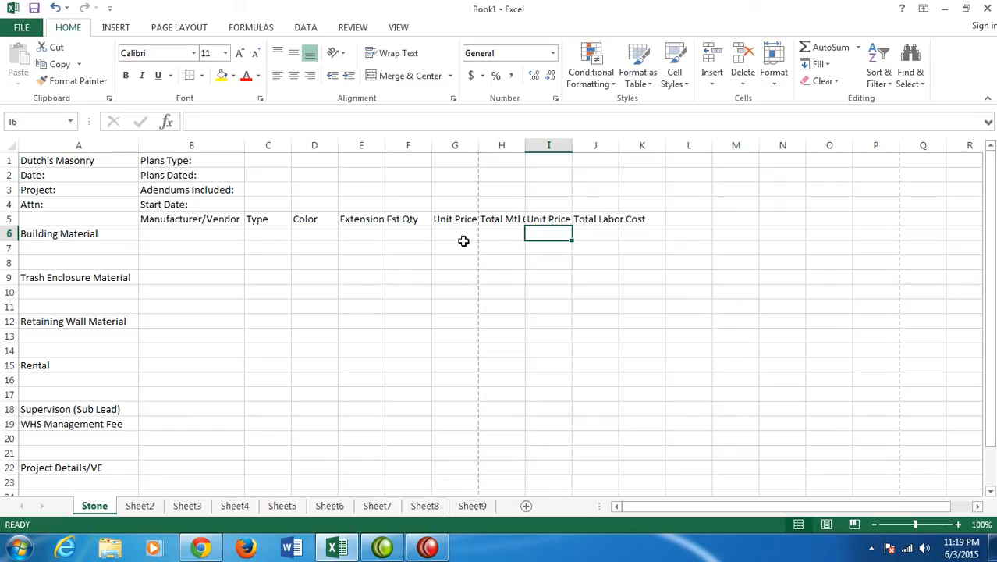
# Step: Examine the full contents of the heading cells H5, I5, J5 and K5 by selecting each one
pyautogui.click(506, 219)
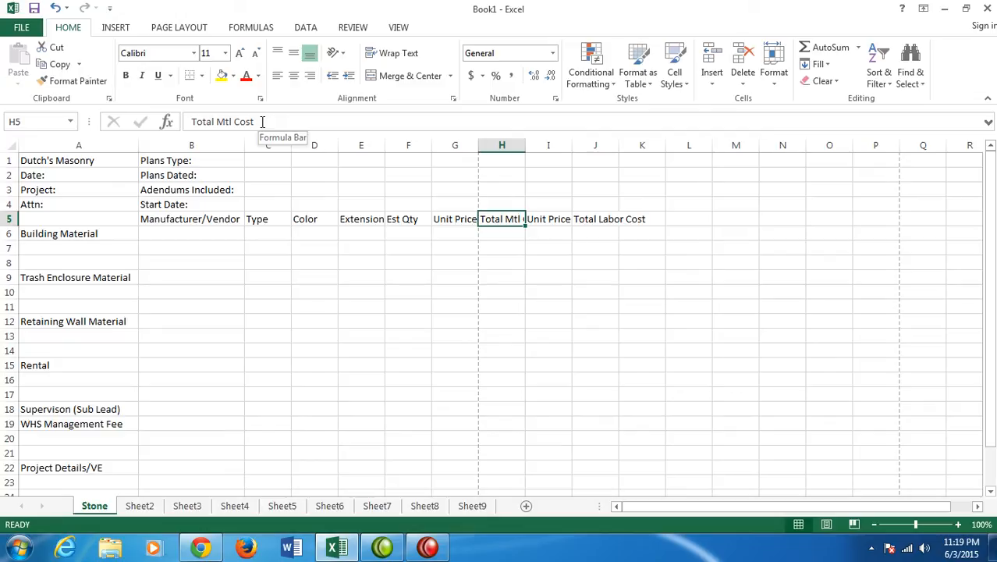
pyautogui.click(546, 219)
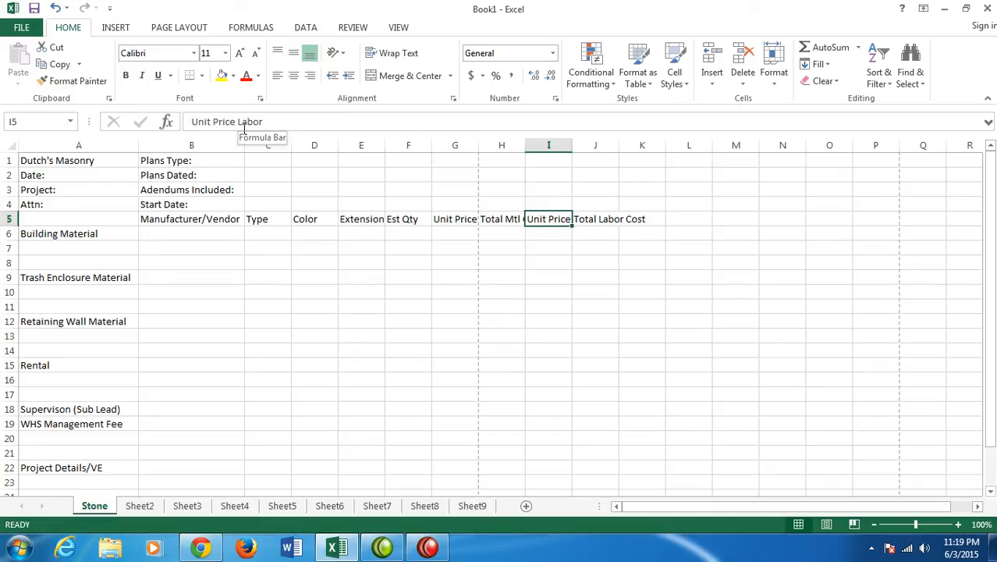
pyautogui.click(595, 217)
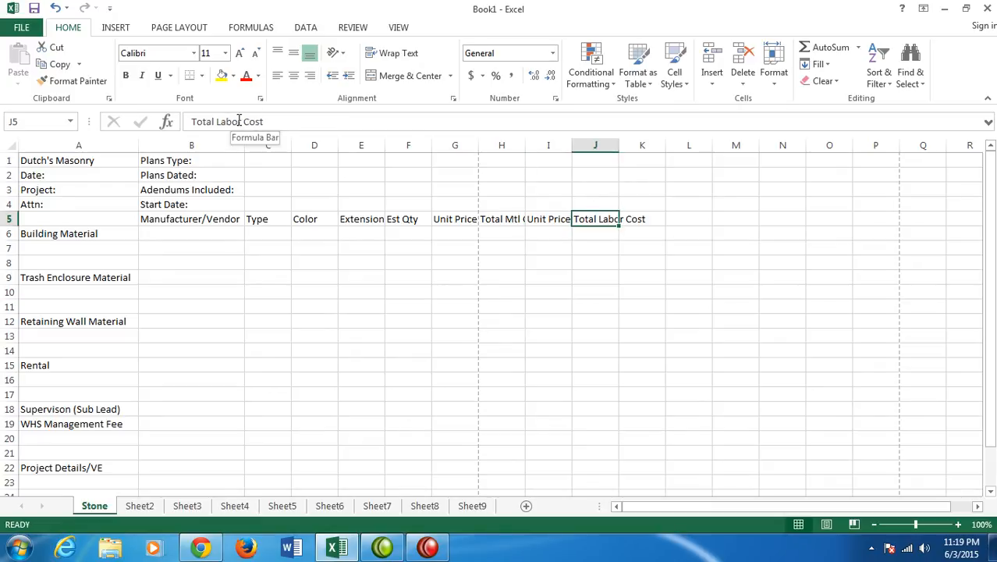
pyautogui.click(642, 219)
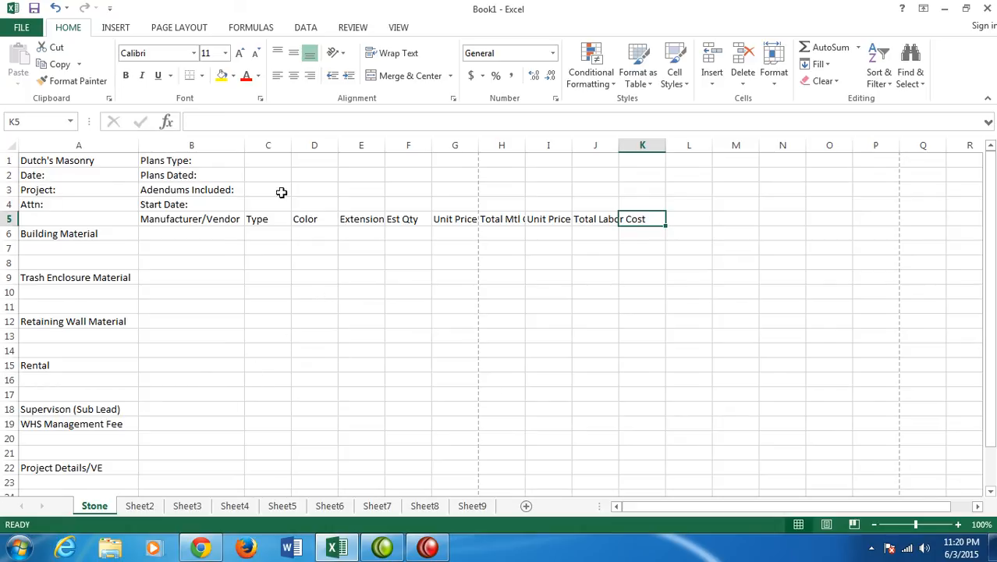
# Step: Change the page orientation of the Stone sheet to Landscape
pyautogui.click(202, 27)
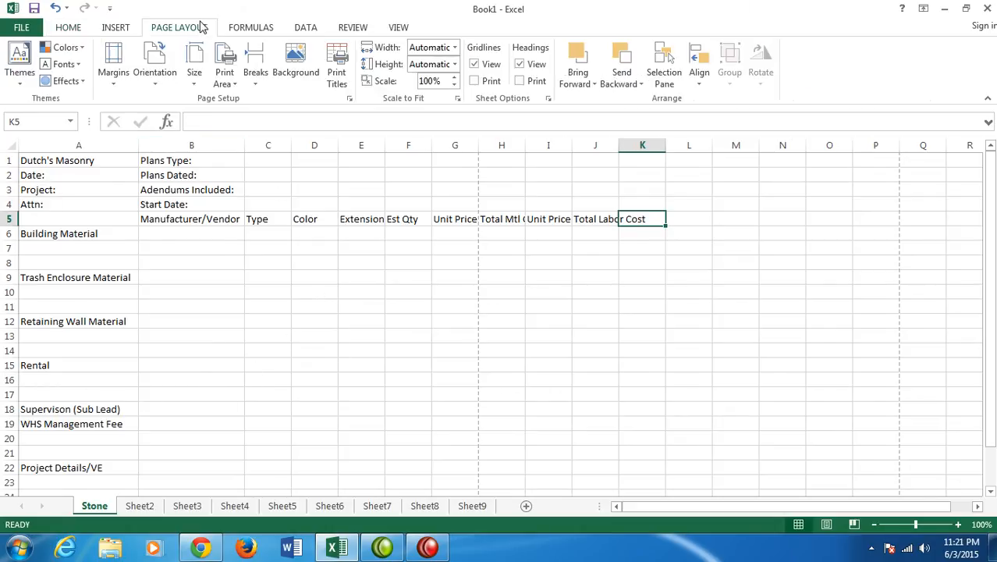
pyautogui.click(159, 90)
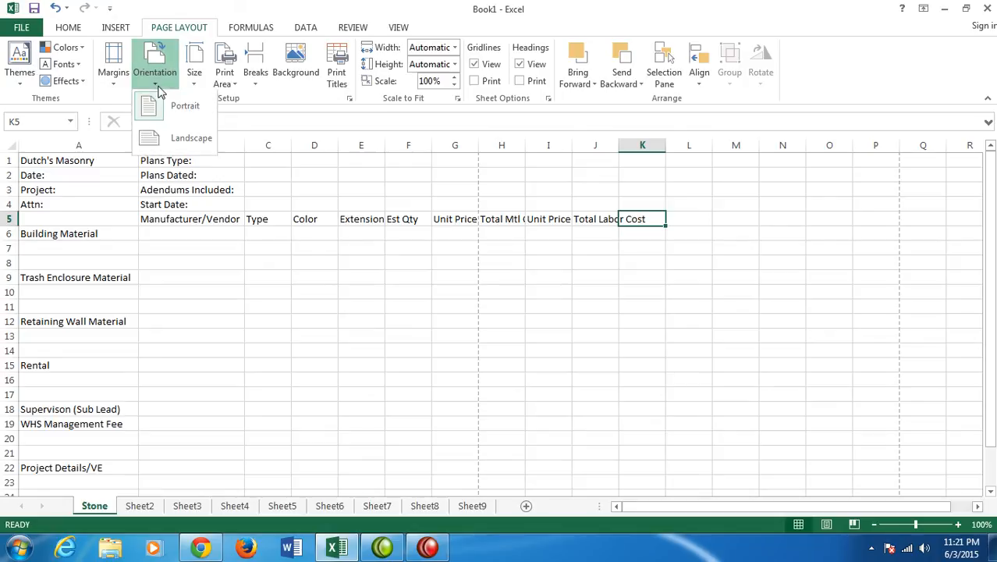
pyautogui.click(170, 142)
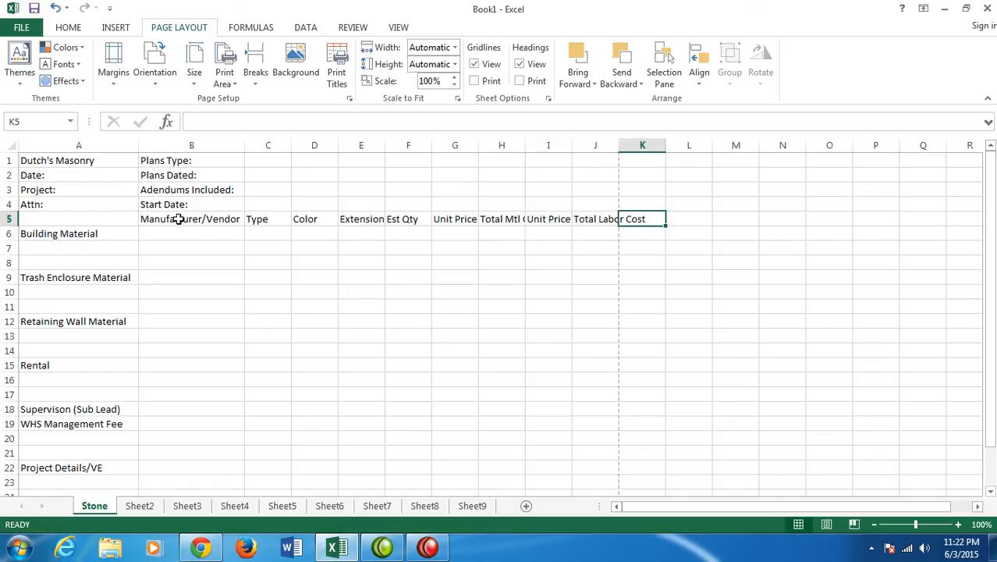
# Step: Wrap the text of the headings in B5:J5 and widen column E so "Extension" fits on one line
pyautogui.click(179, 219)
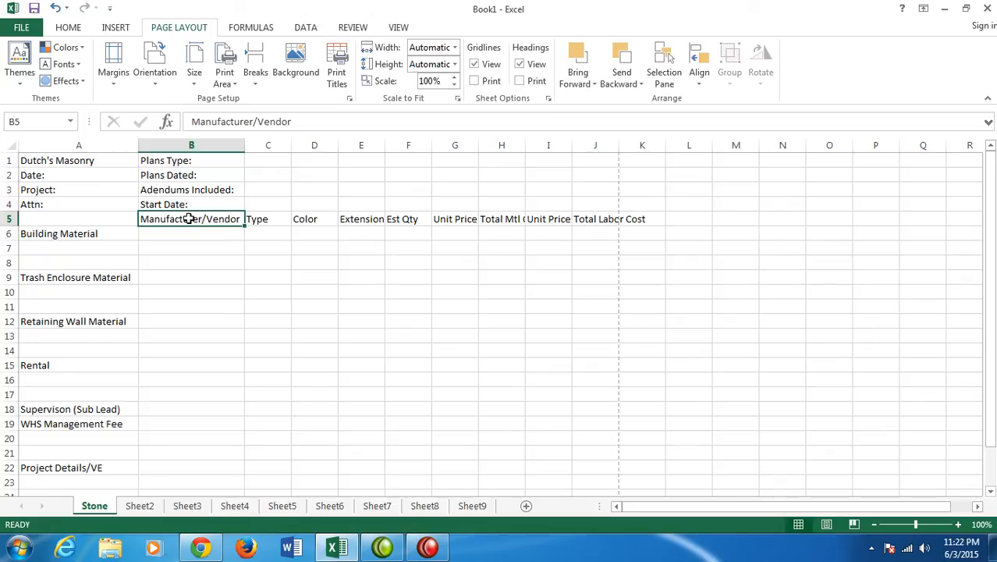
pyautogui.moveTo(188, 220); pyautogui.dragTo(575, 228)
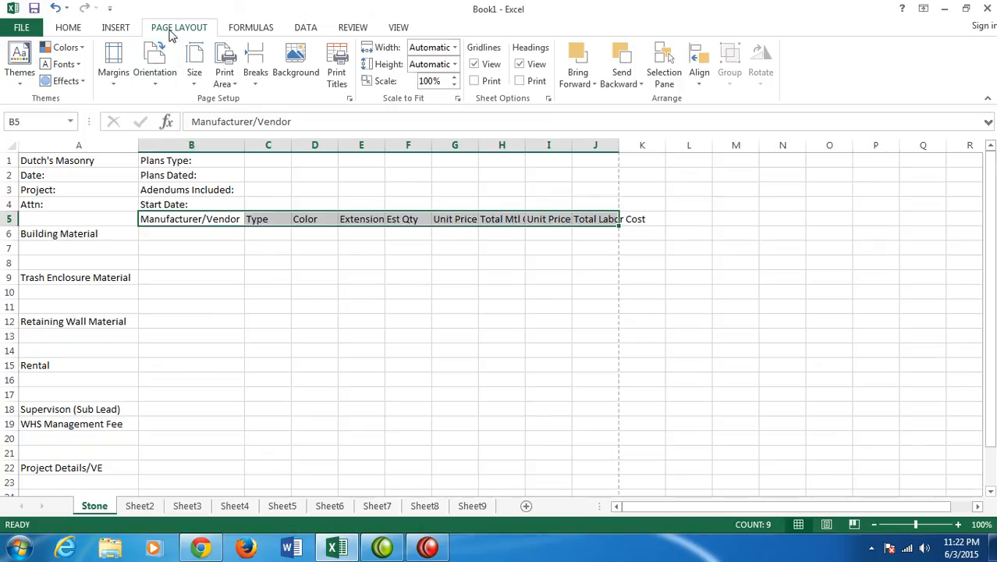
pyautogui.click(69, 29)
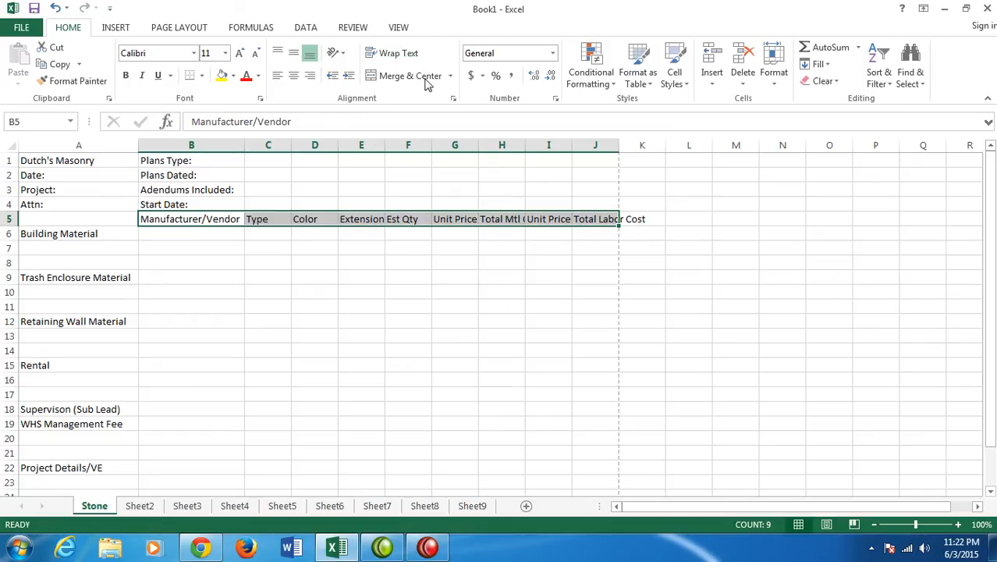
pyautogui.click(404, 56)
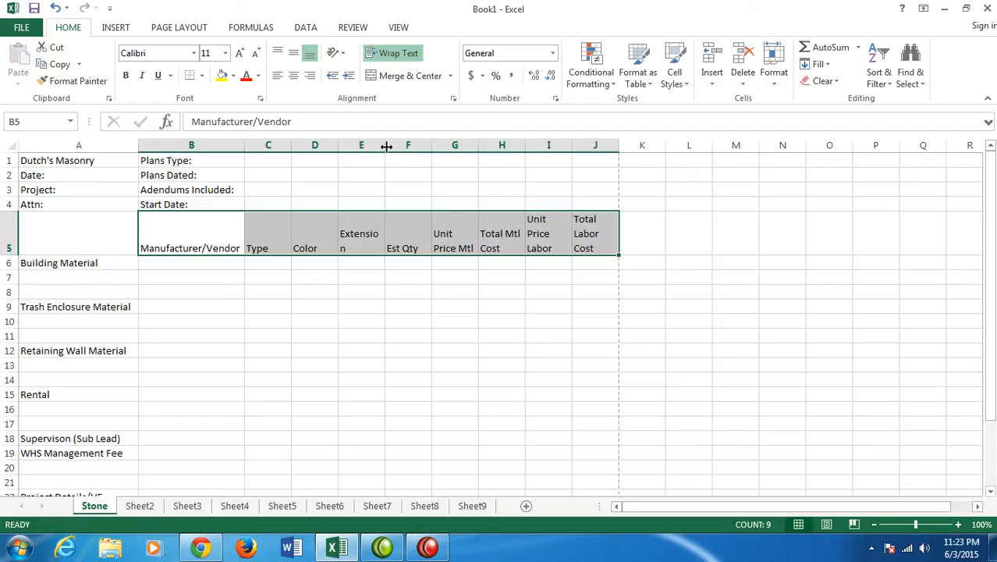
pyautogui.moveTo(387, 147); pyautogui.dragTo(392, 147)
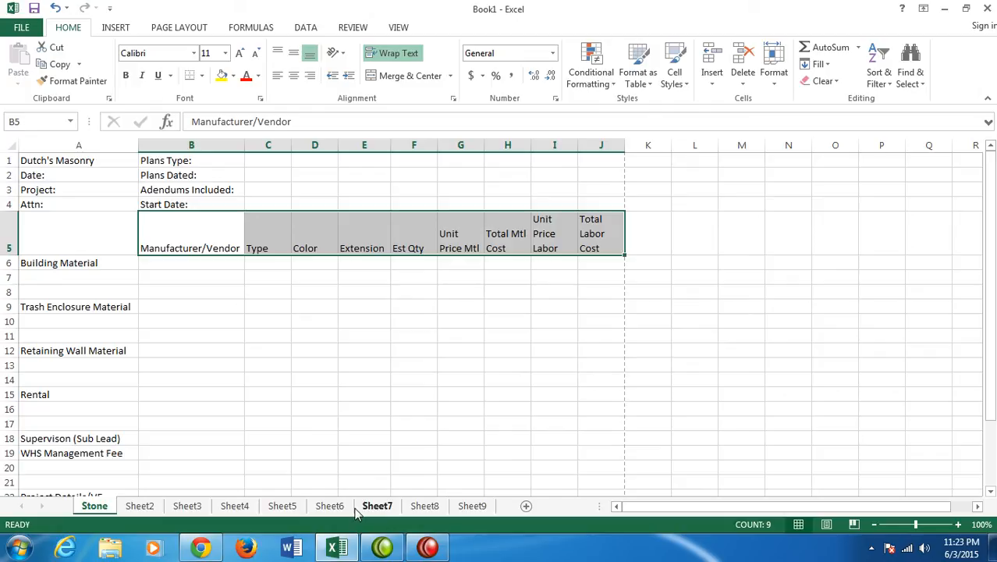
pyautogui.click(296, 382)
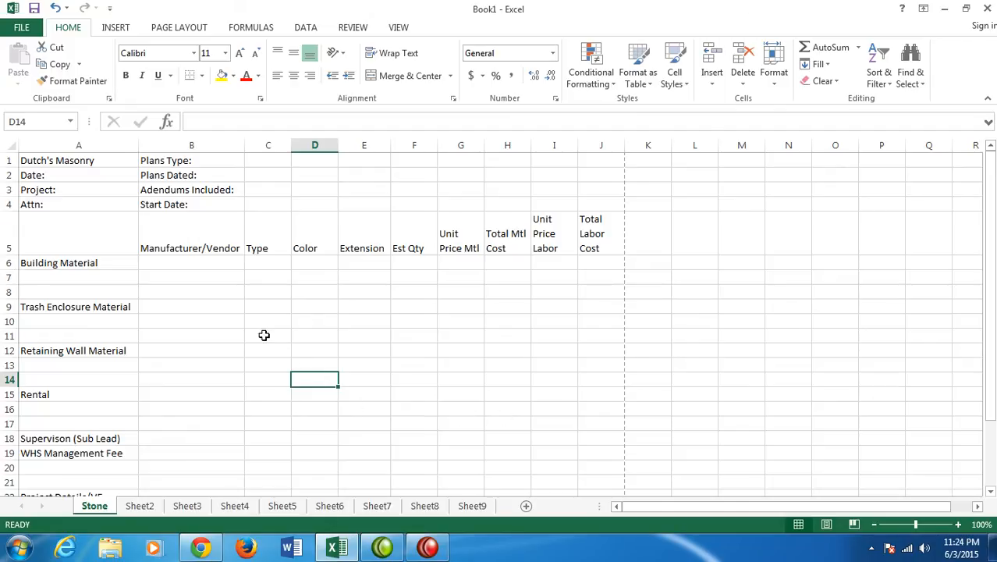
# Step: Format the entire sheet in bold Arial size 14 and widen column E until "Extension" fits on one line
pyautogui.click(14, 148)
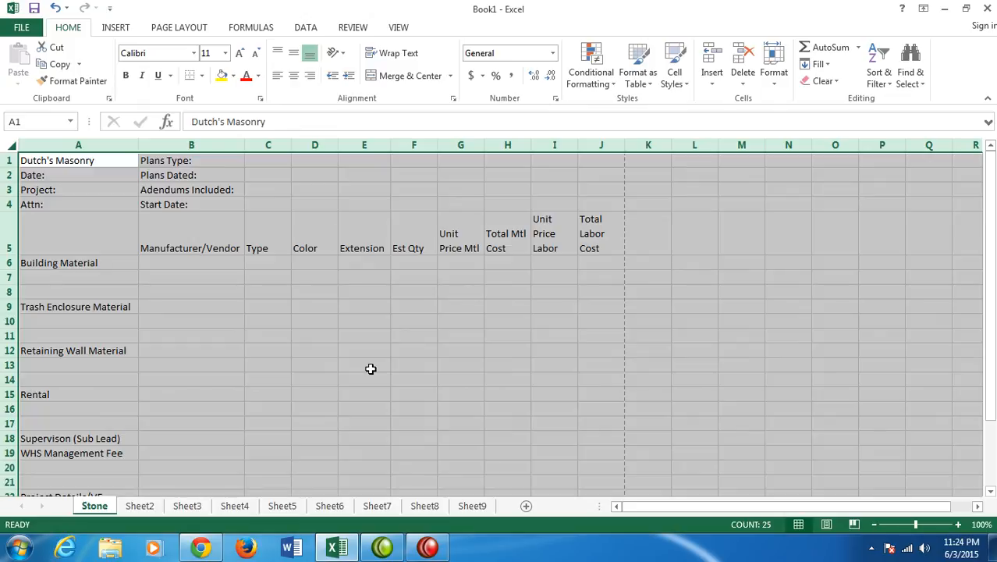
pyautogui.click(194, 53)
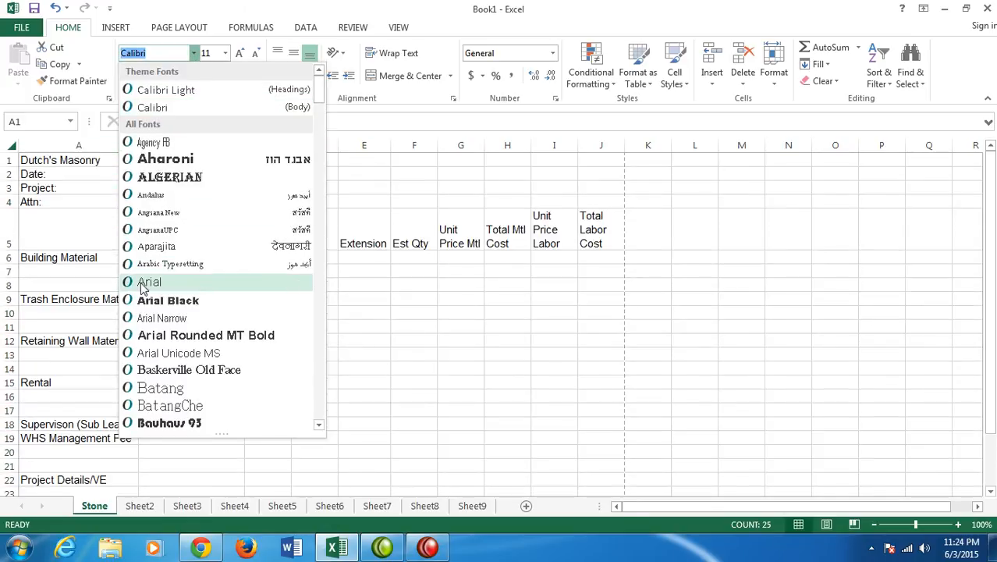
pyautogui.click(148, 282)
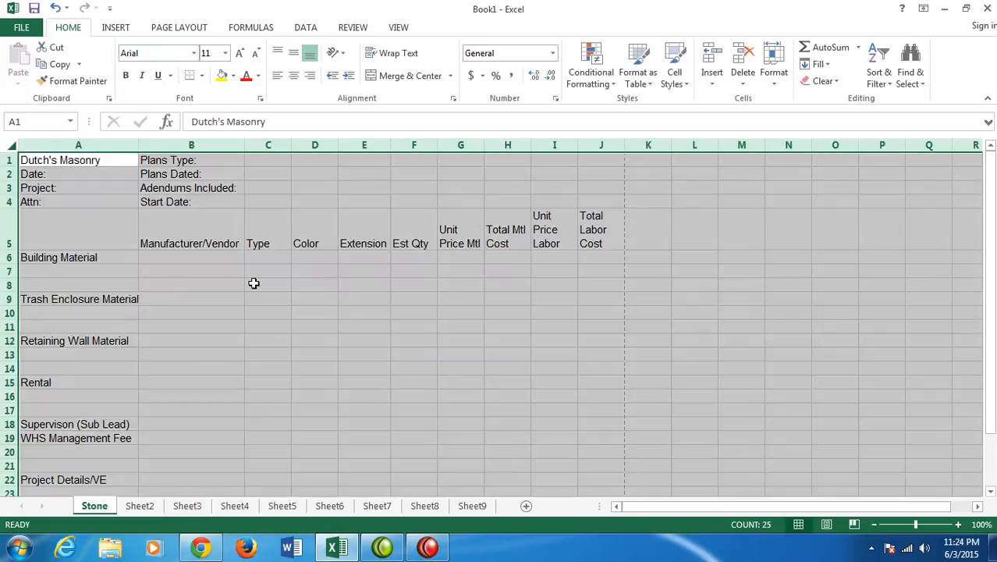
pyautogui.click(226, 54)
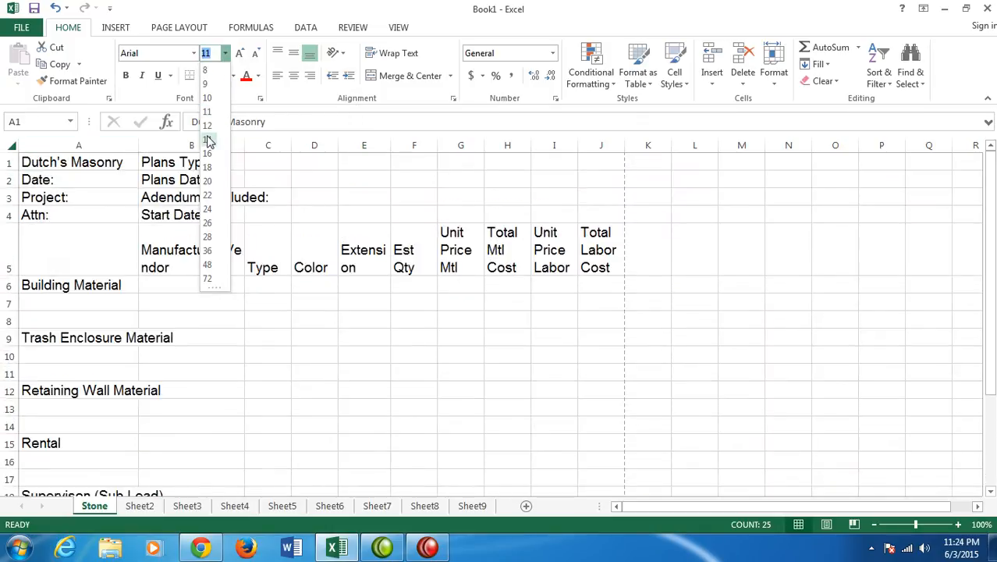
pyautogui.click(208, 139)
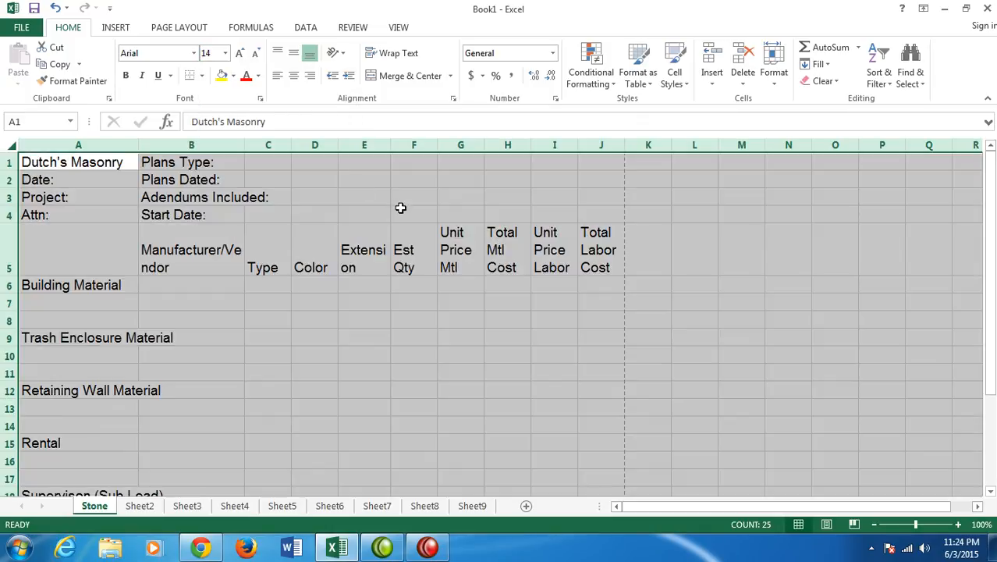
pyautogui.click(125, 77)
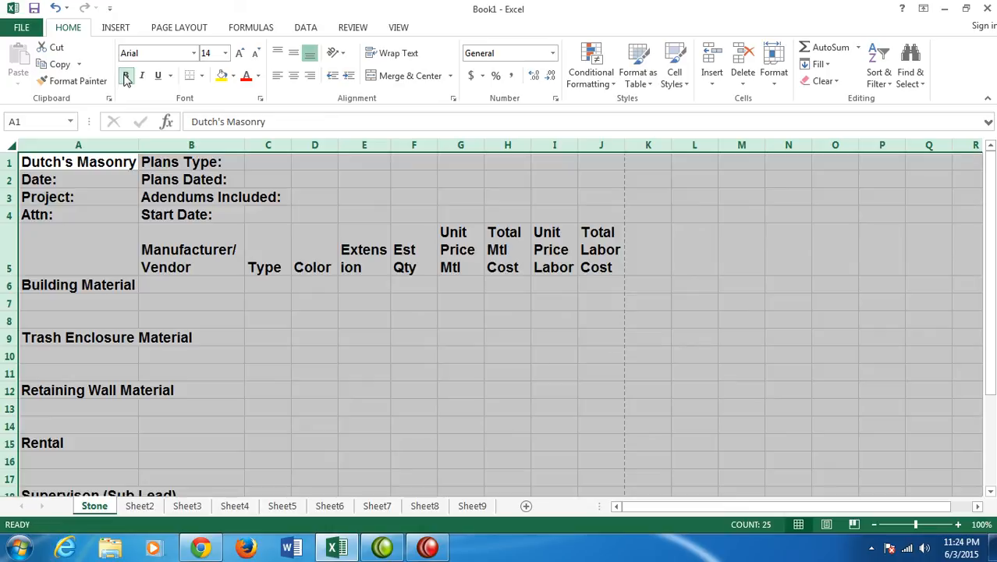
pyautogui.click(457, 409)
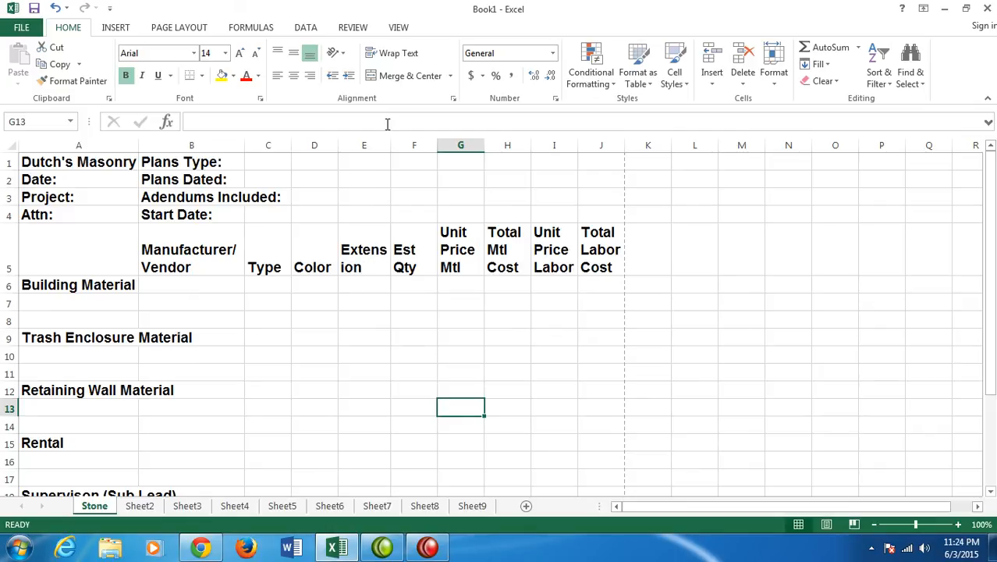
pyautogui.moveTo(391, 147); pyautogui.dragTo(417, 146)
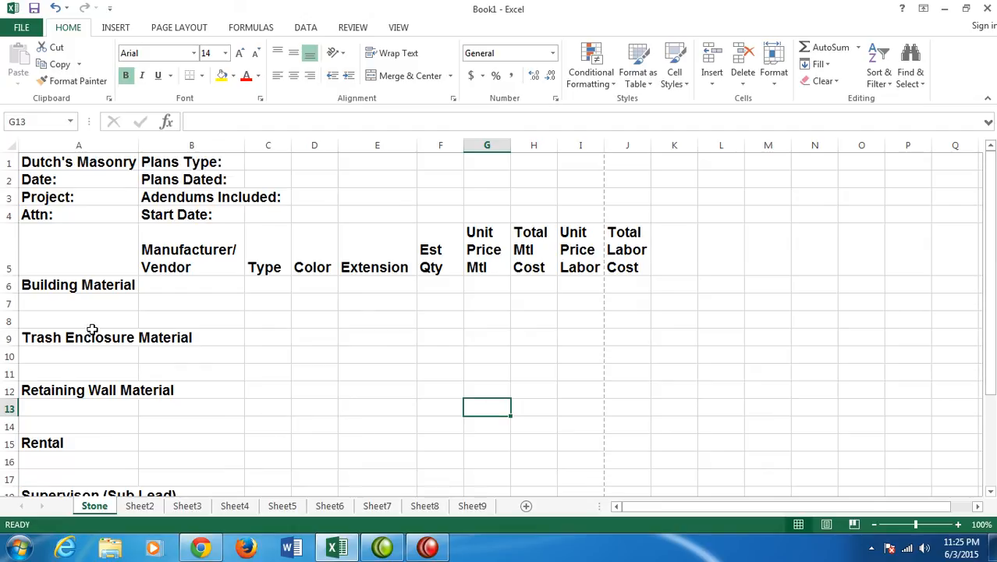
# Step: Fill the section rows A6:J6, A9:J9, A12:J12 and A15:J15 together with Gray-50%, Accent 3
pyautogui.moveTo(89, 285); pyautogui.dragTo(611, 286)
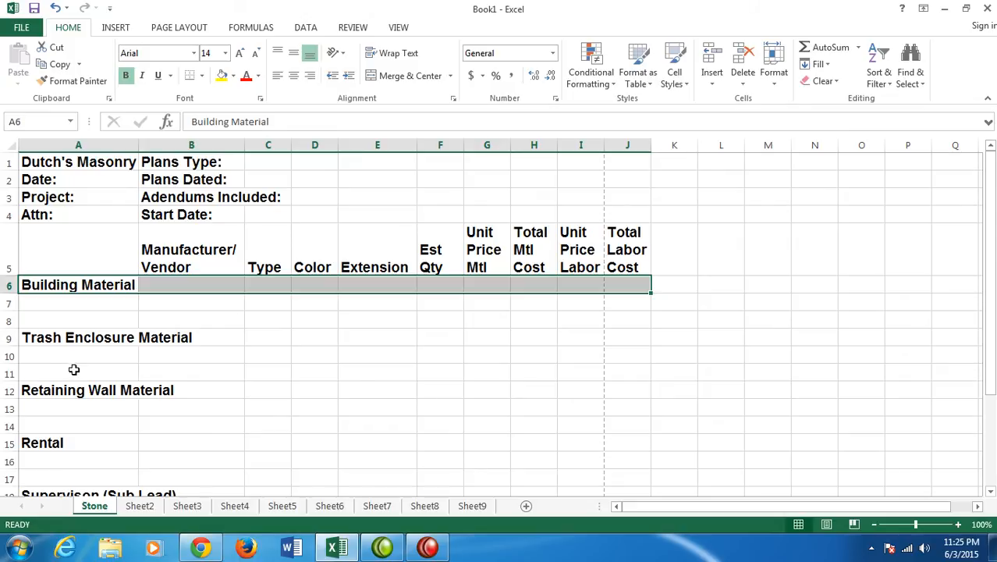
pyautogui.moveTo(48, 339); pyautogui.dragTo(622, 340)
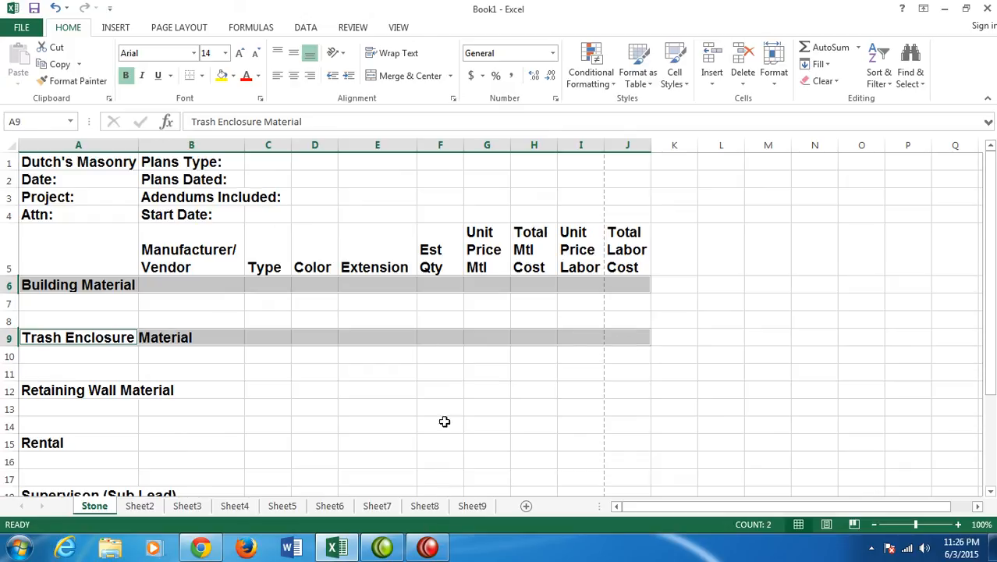
pyautogui.moveTo(59, 392); pyautogui.dragTo(609, 393)
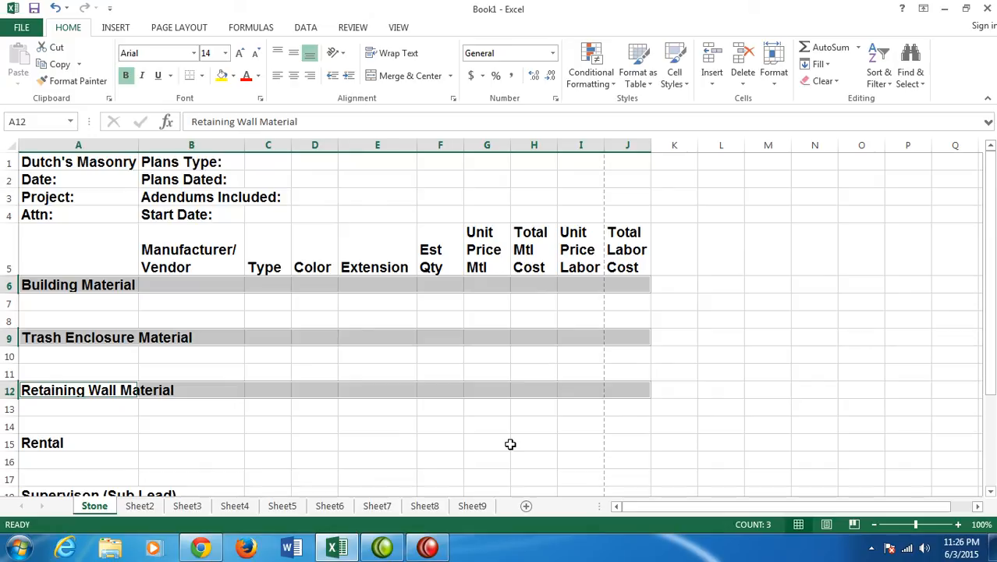
pyautogui.click(80, 442)
pyautogui.moveTo(81, 442); pyautogui.dragTo(617, 447)
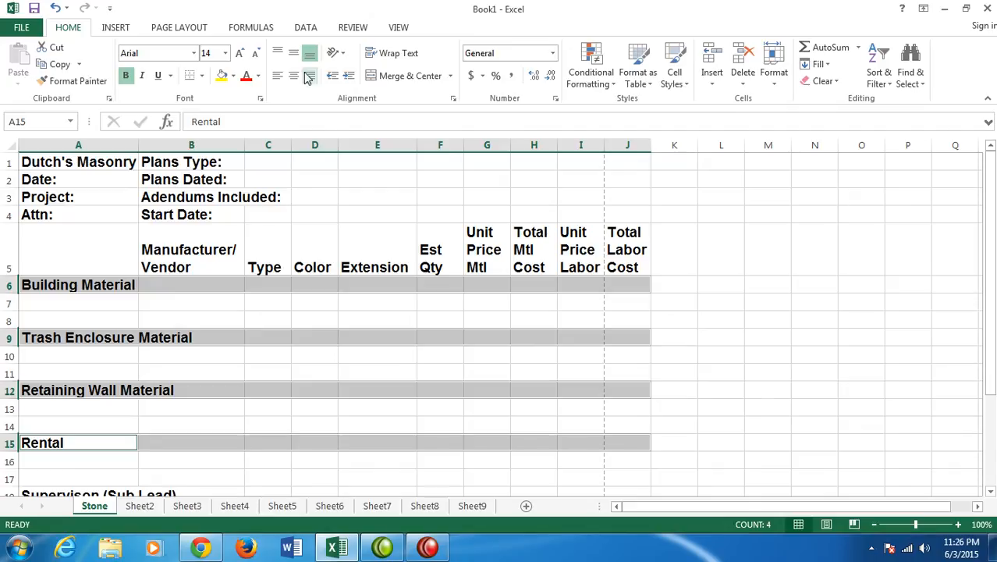
pyautogui.click(232, 76)
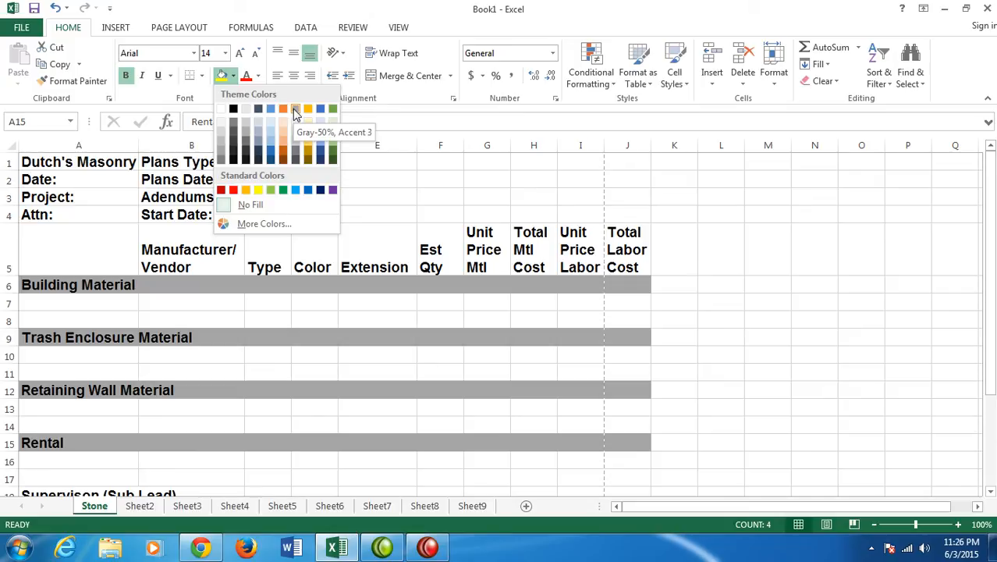
pyautogui.click(296, 110)
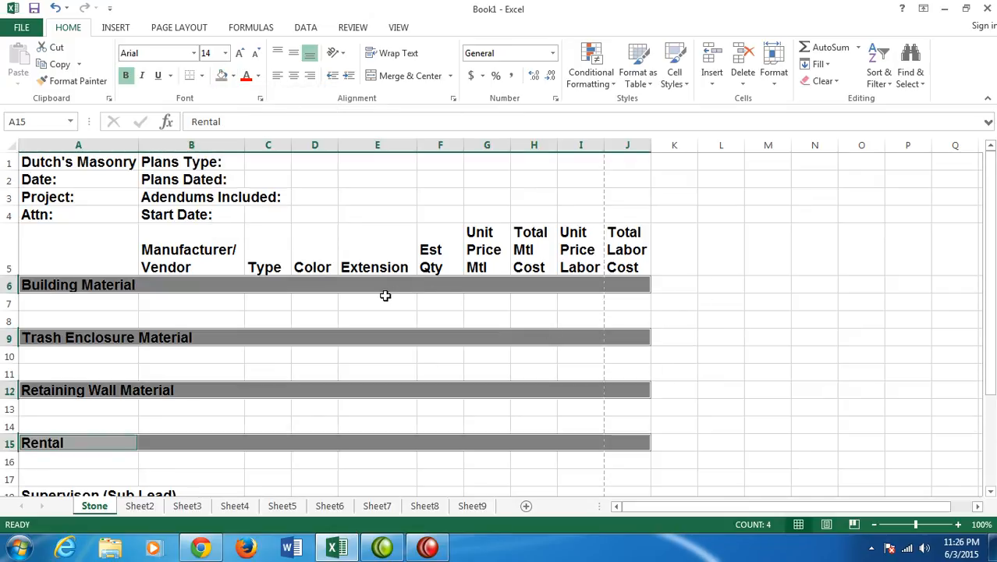
pyautogui.click(363, 180)
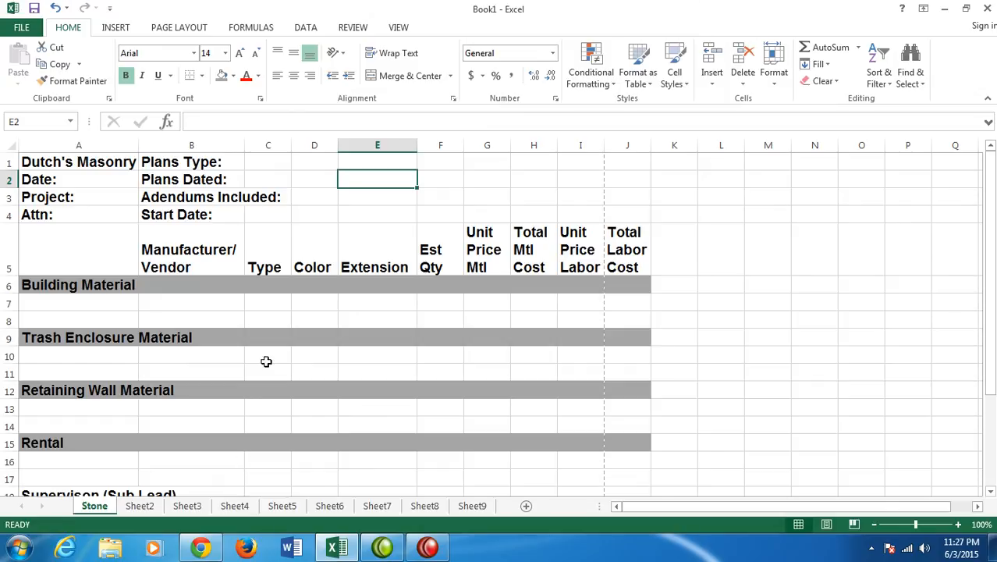
# Step: Widen column A to leave room beside the "Date:" label and column B so "Manufacturer/Vendor" fits on one line
pyautogui.doubleClick(85, 181)
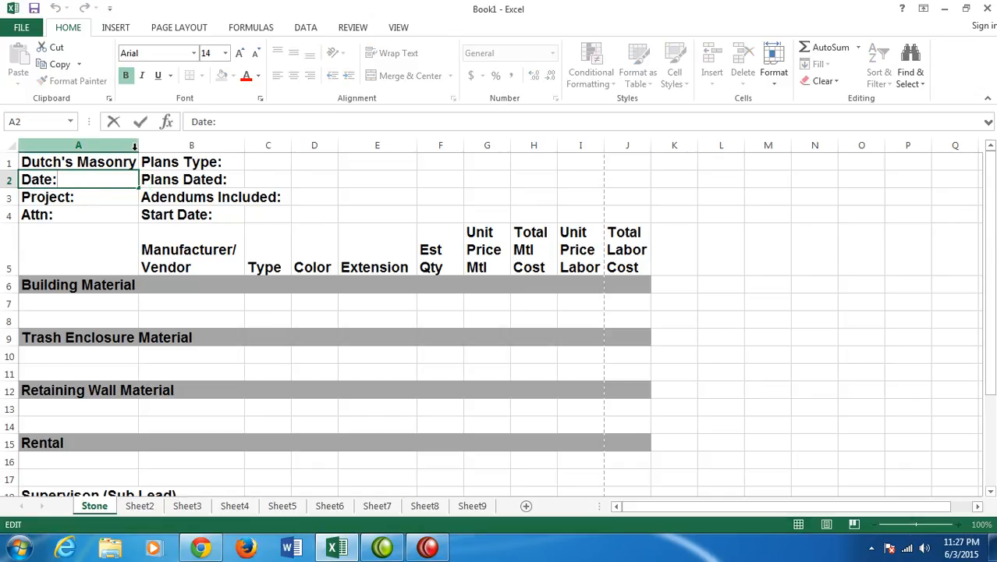
pyautogui.click(94, 233)
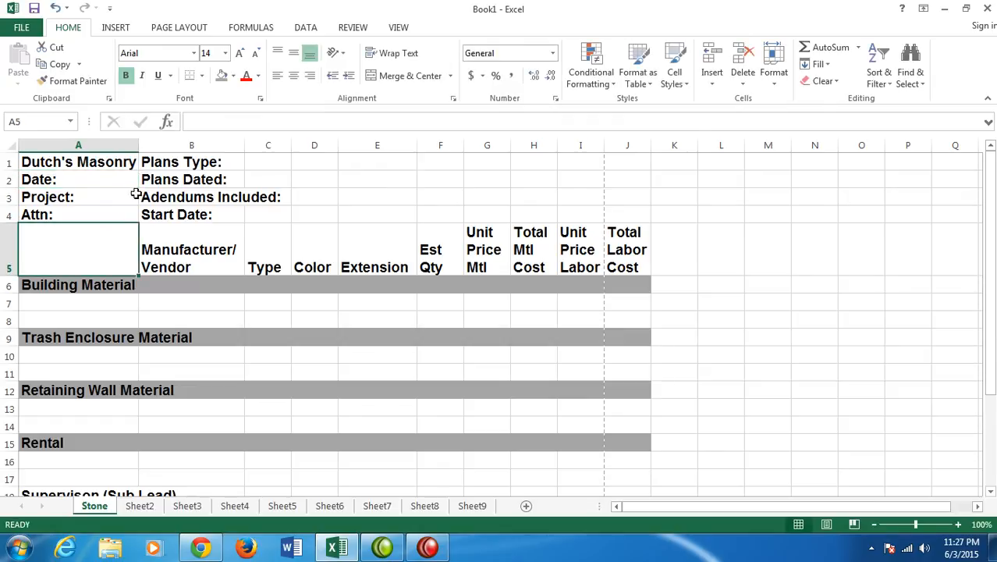
pyautogui.moveTo(142, 146); pyautogui.dragTo(262, 145)
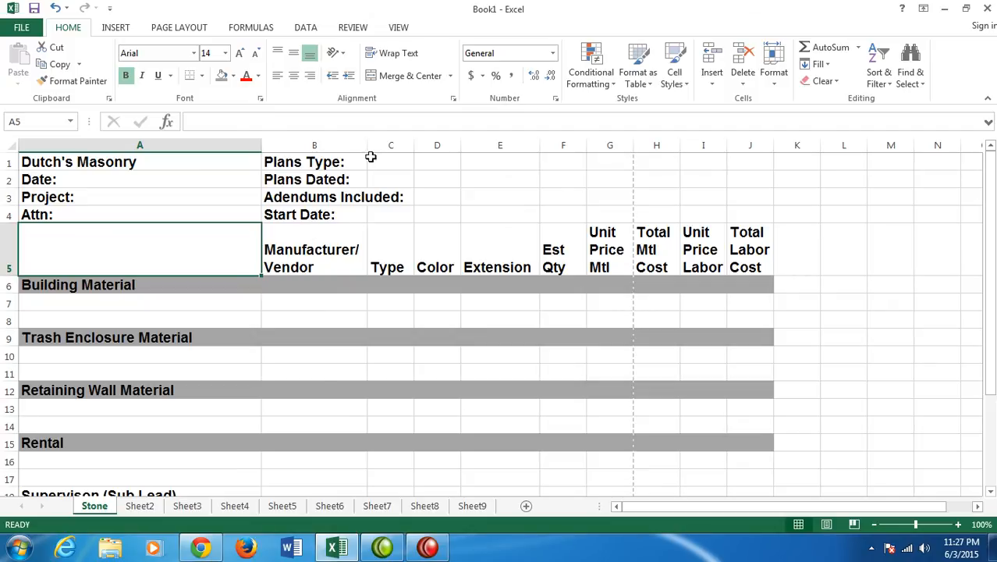
pyautogui.moveTo(368, 145); pyautogui.dragTo(481, 150)
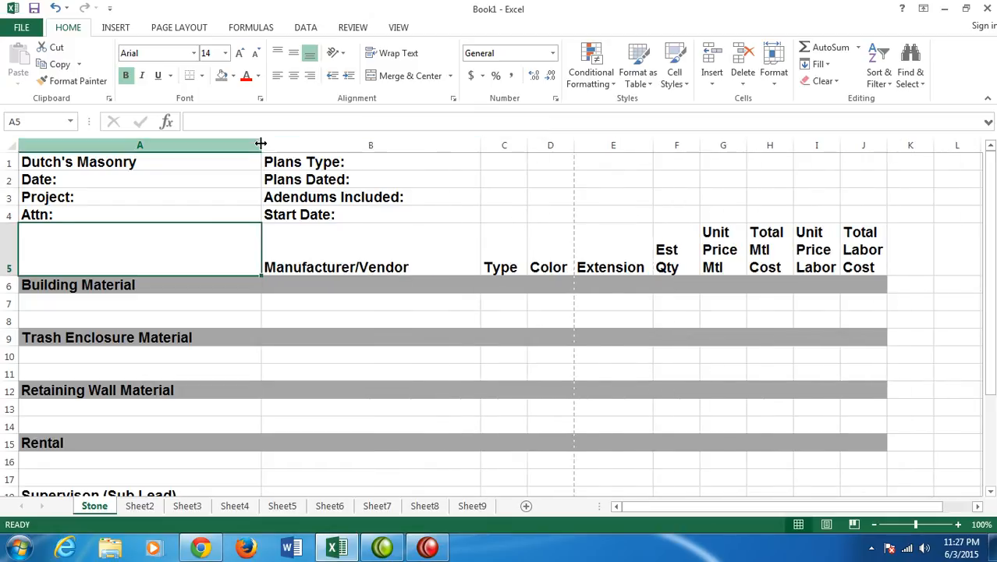
pyautogui.moveTo(262, 144); pyautogui.dragTo(191, 146)
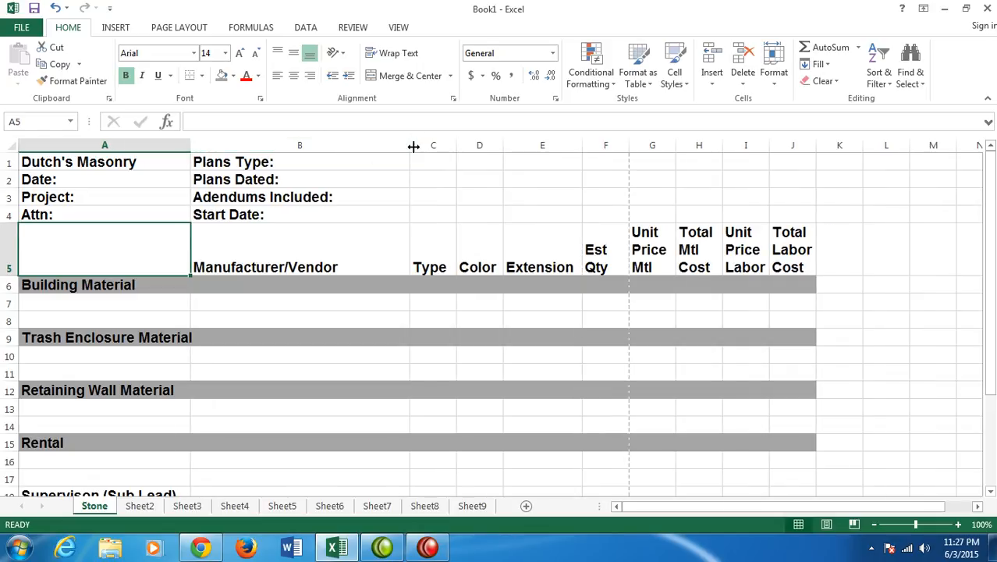
pyautogui.moveTo(410, 145)
pyautogui.mouseDown()
pyautogui.moveTo(438, 146)
pyautogui.moveTo(395, 156)
pyautogui.mouseUp()
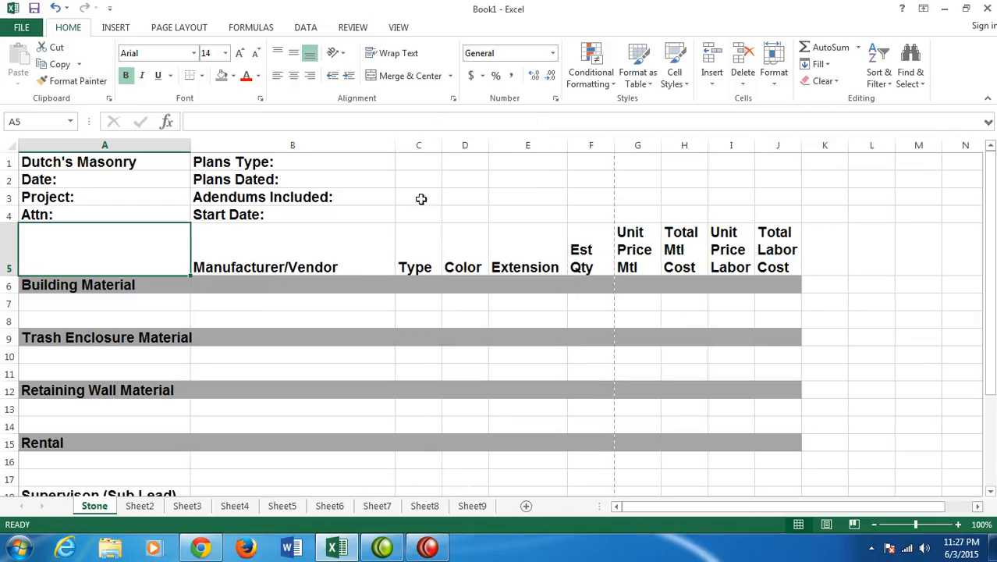
pyautogui.click(416, 179)
pyautogui.click(416, 196)
pyautogui.click(416, 214)
pyautogui.click(414, 197)
pyautogui.click(416, 175)
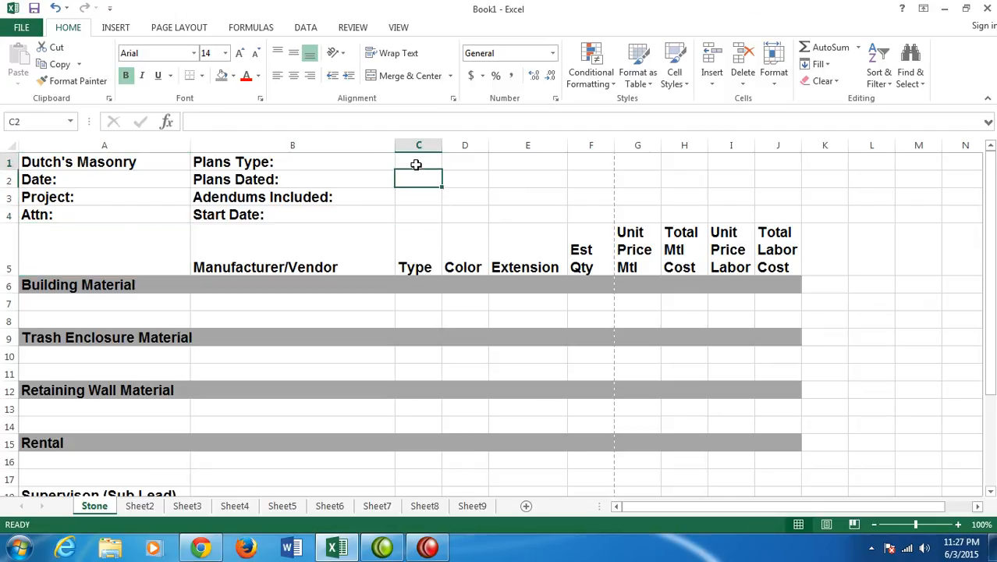
# Step: Scale the sheet's printed width to 1 page and check the result in the print preview
pyautogui.doubleClick(92, 180)
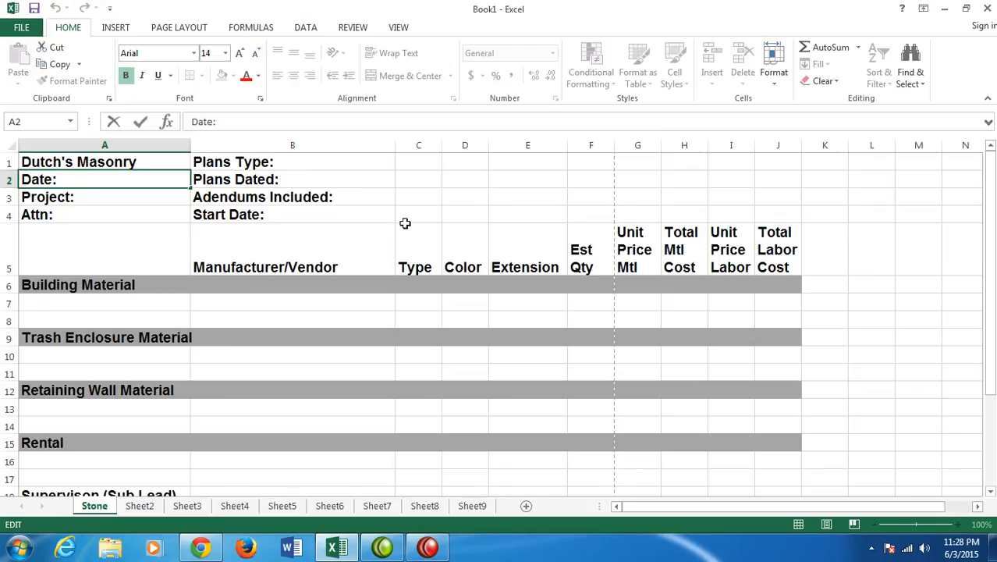
pyautogui.click(195, 29)
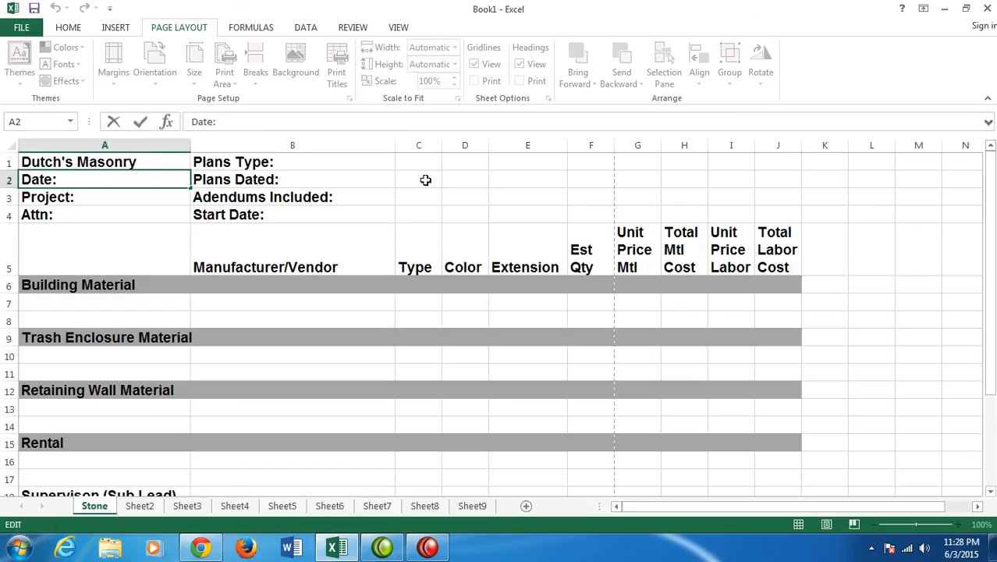
pyautogui.press('Return')
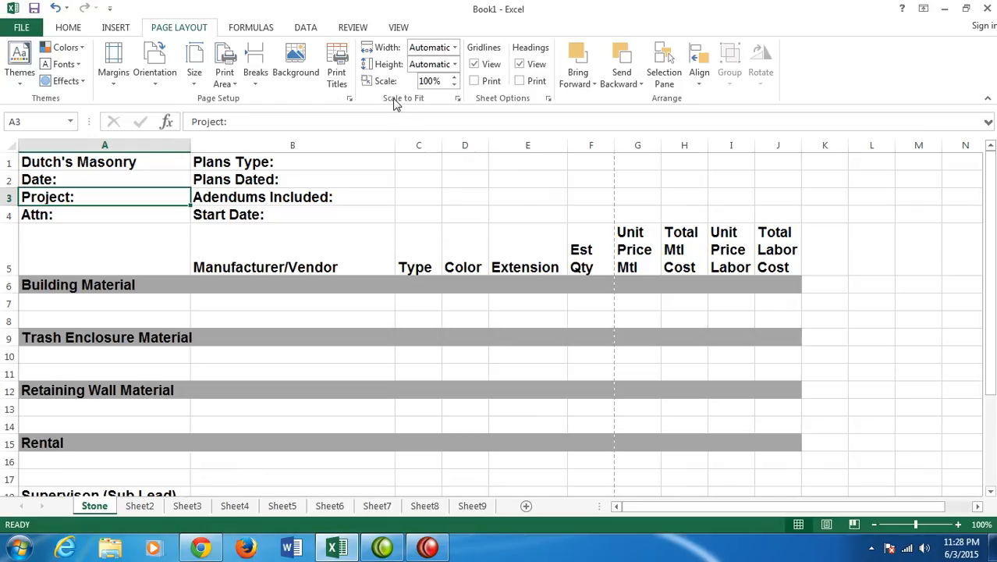
pyautogui.click(455, 48)
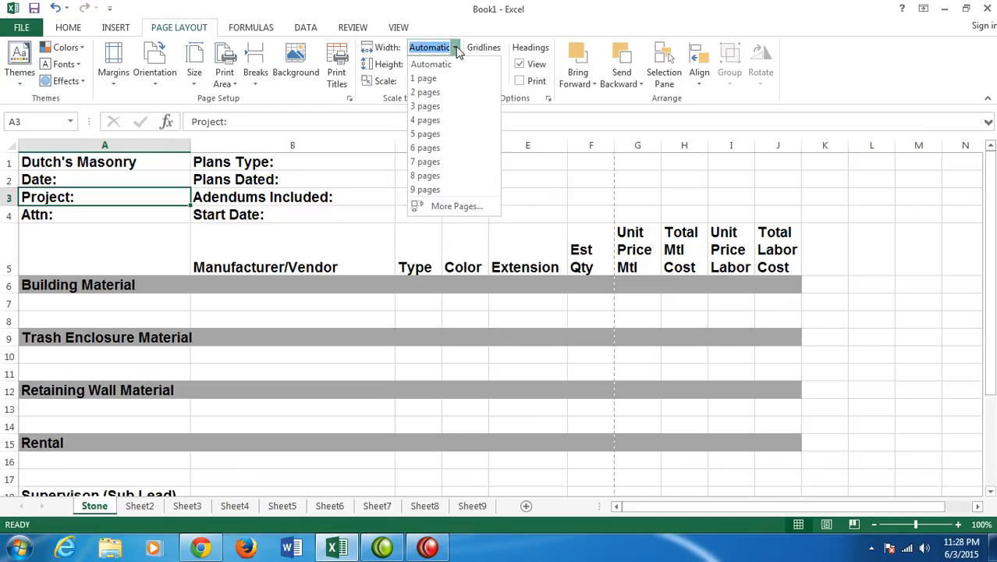
pyautogui.click(427, 80)
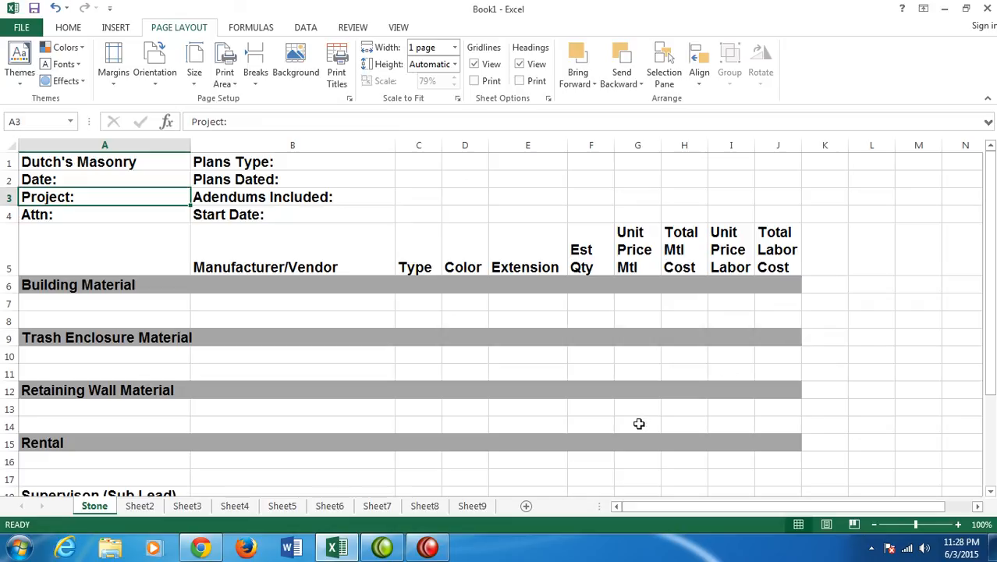
pyautogui.click(22, 28)
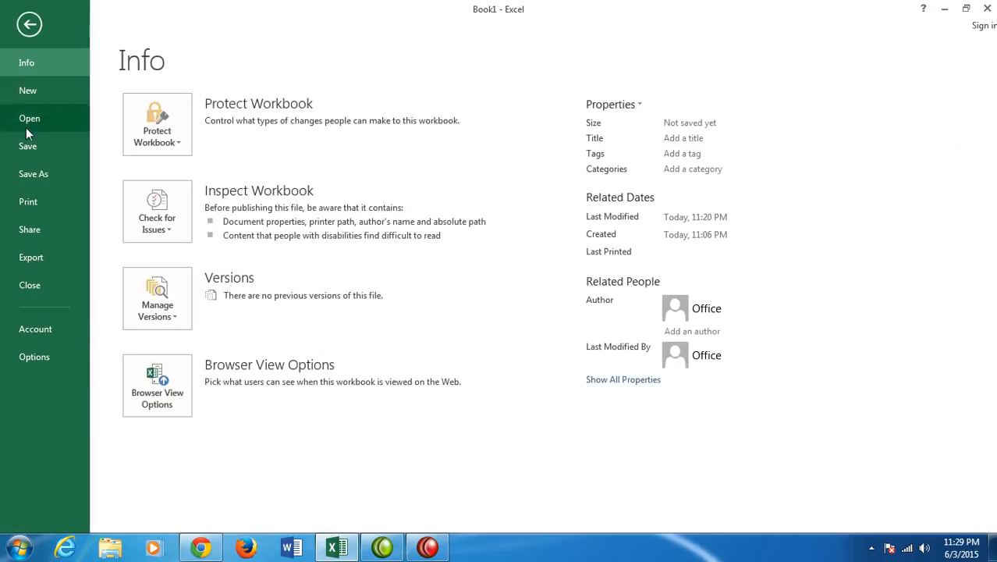
pyautogui.click(37, 201)
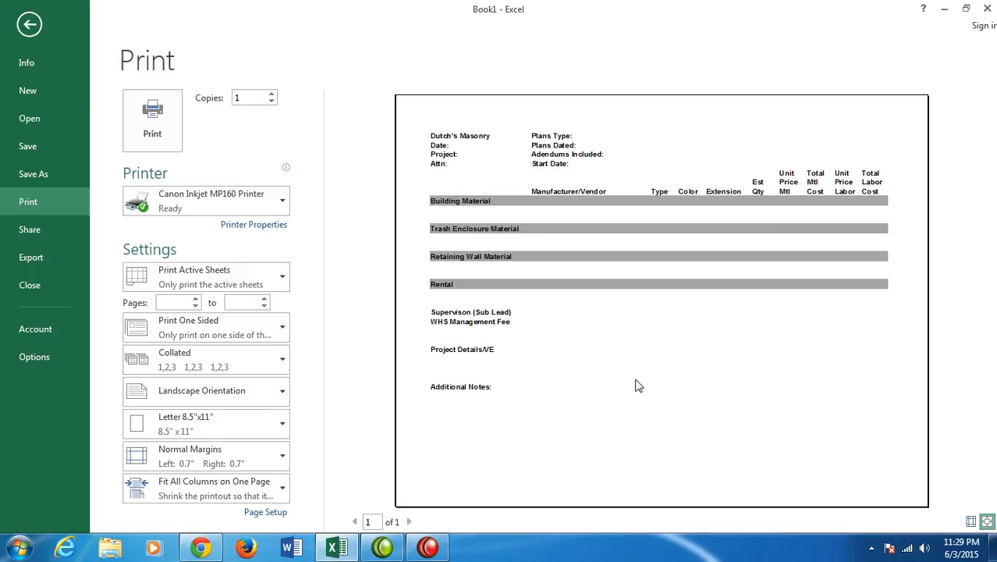
pyautogui.press('Escape')
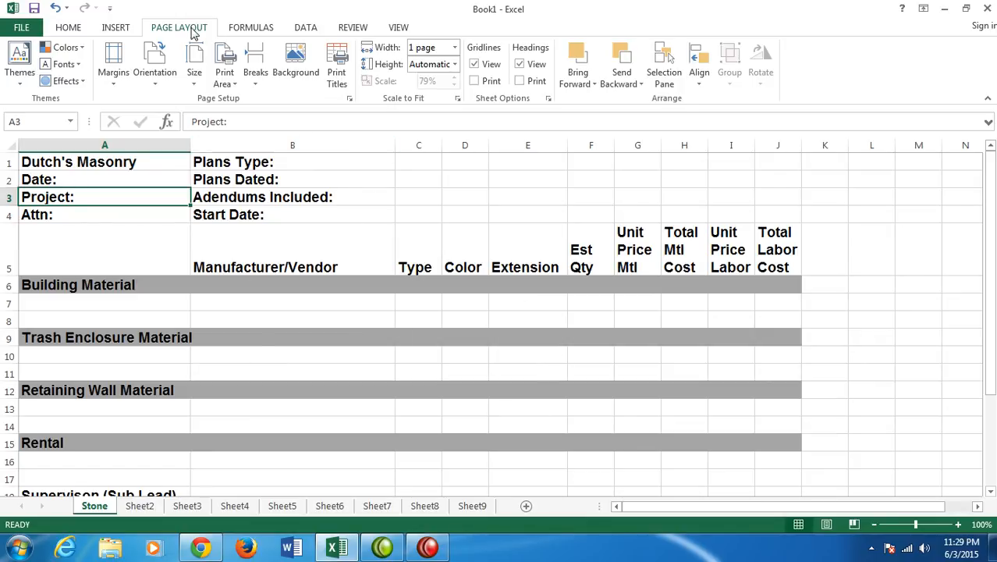
# Step: Turn on printing of the gridlines and the row and column headings, and check the print preview
pyautogui.click(476, 81)
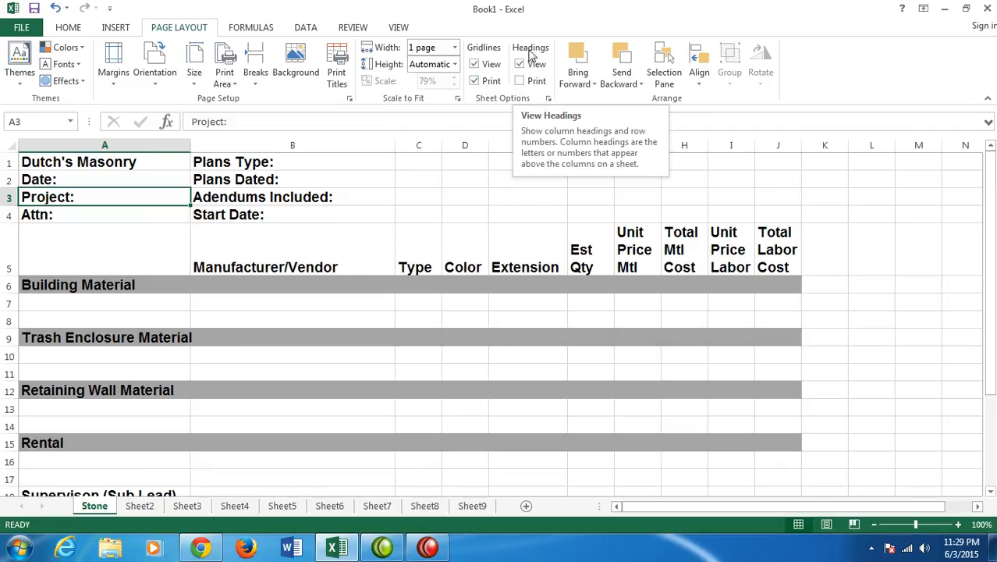
pyautogui.click(521, 82)
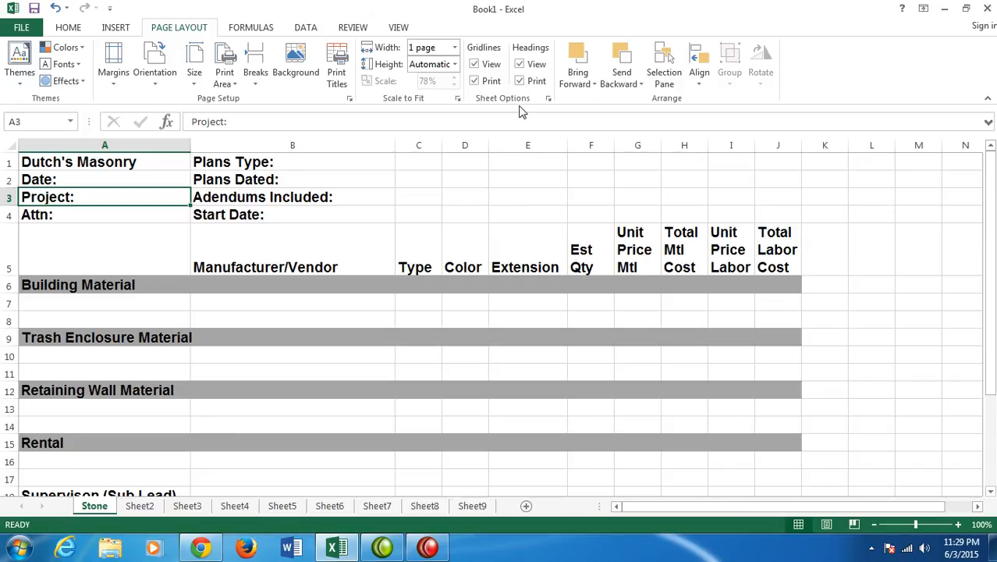
pyautogui.click(25, 27)
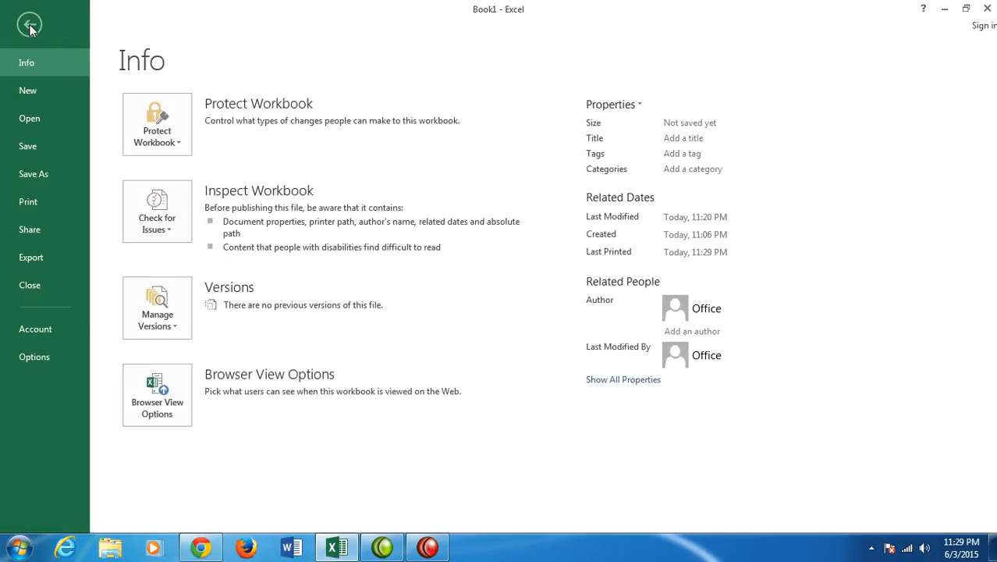
pyautogui.click(41, 202)
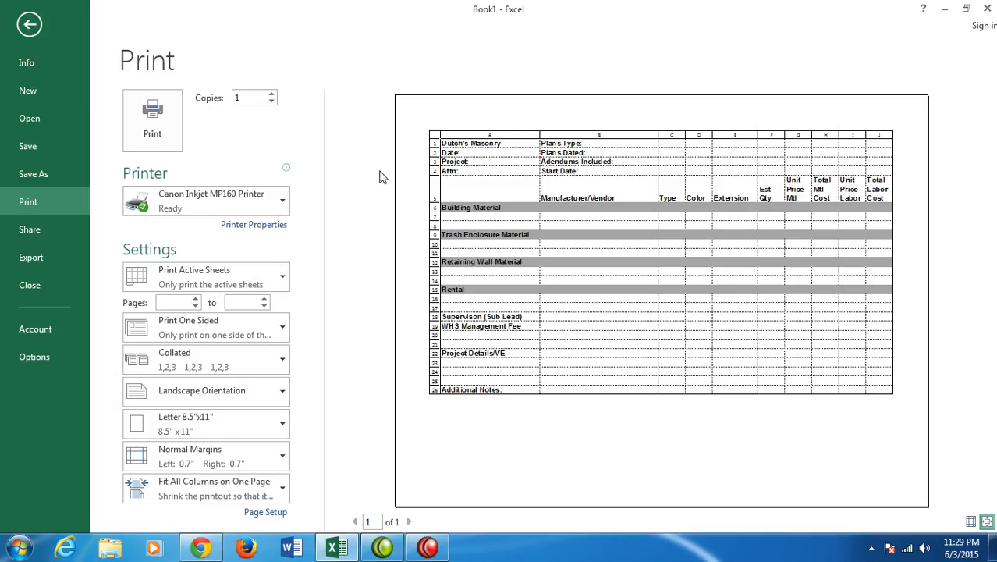
# Step: Save the workbook in My Documents as "Excel Handout #1"
pyautogui.click(42, 173)
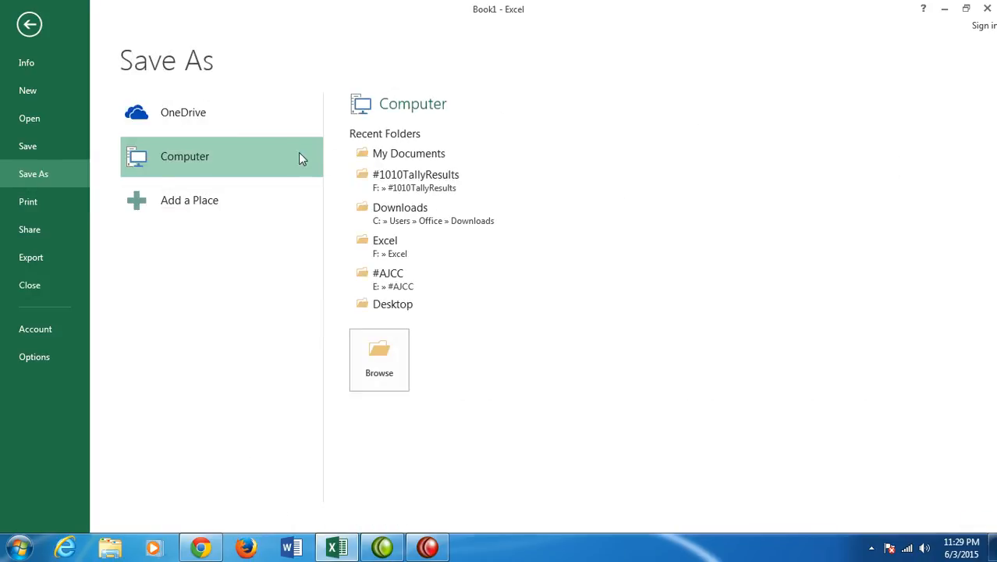
pyautogui.click(401, 156)
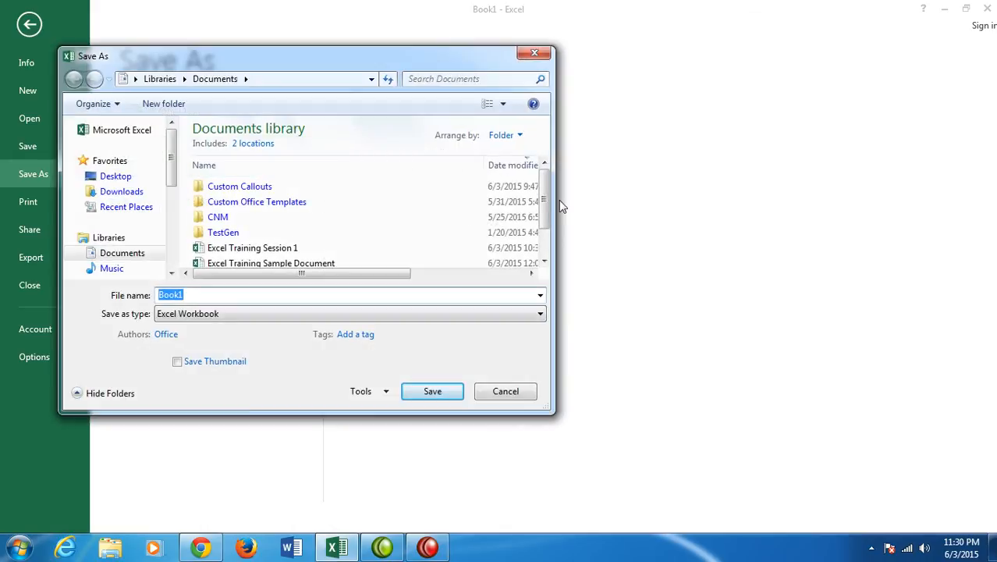
pyautogui.write('Exce')
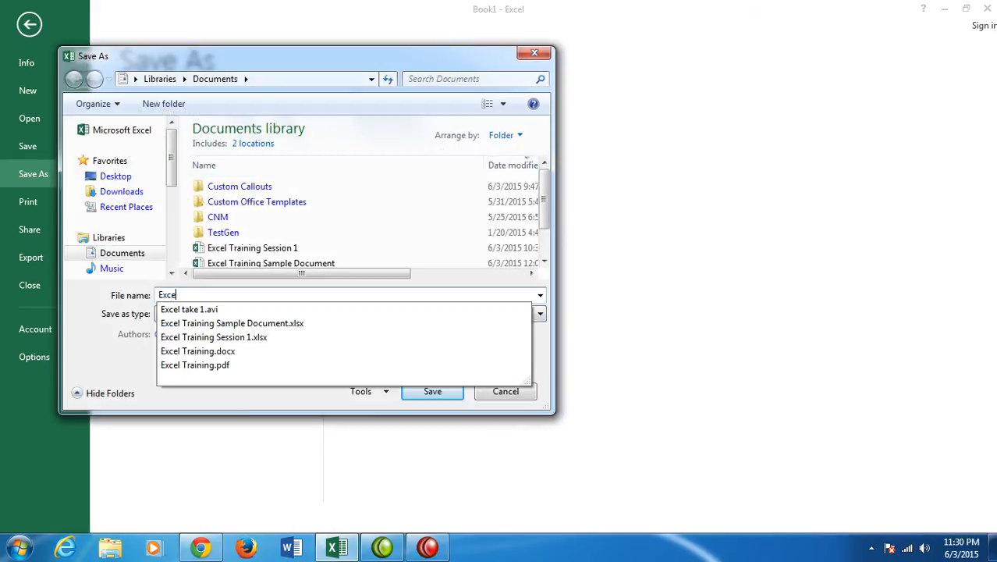
pyautogui.write('l Handout')
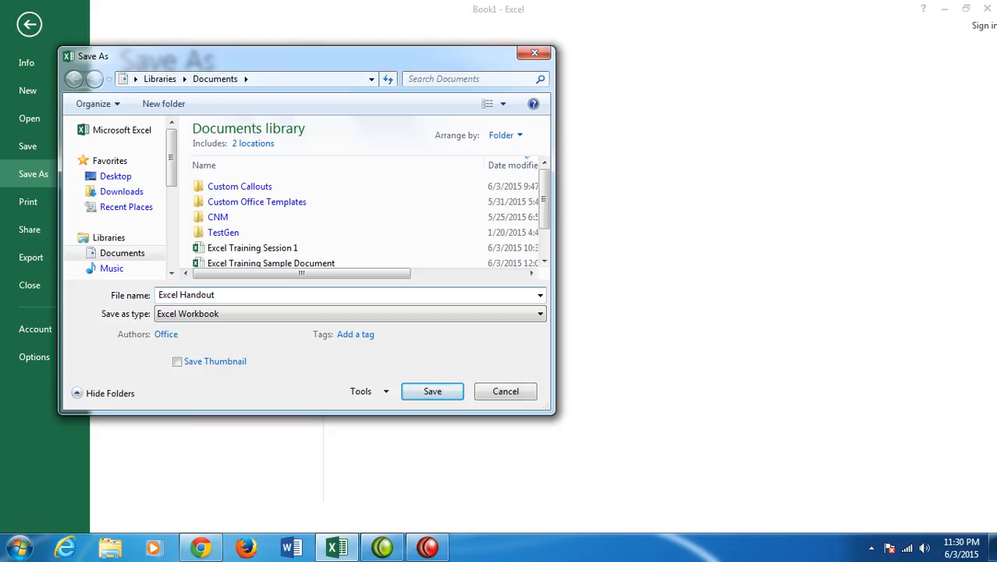
pyautogui.write(' #1')
pyautogui.click(432, 393)
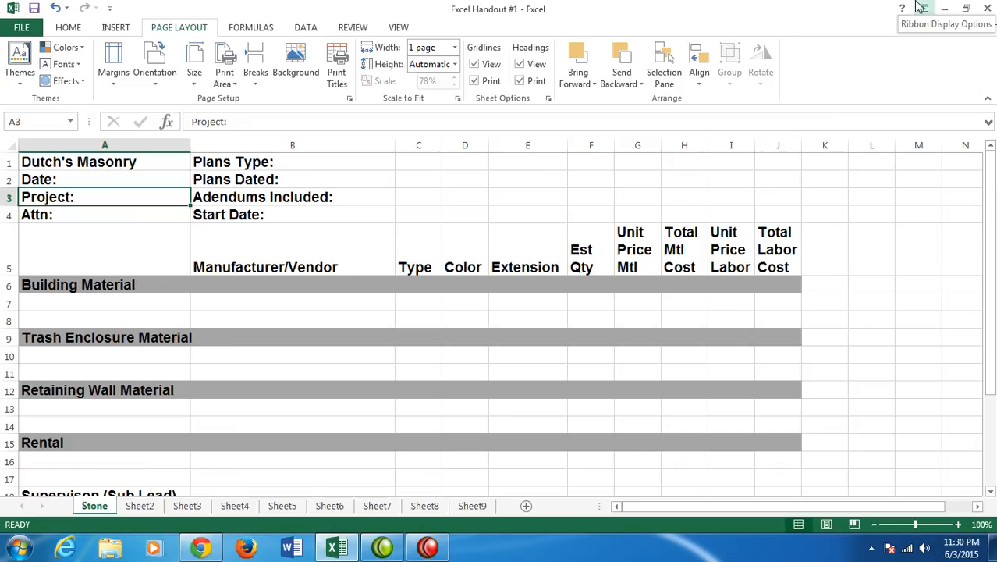
pyautogui.click(95, 302)
pyautogui.write('Sample')
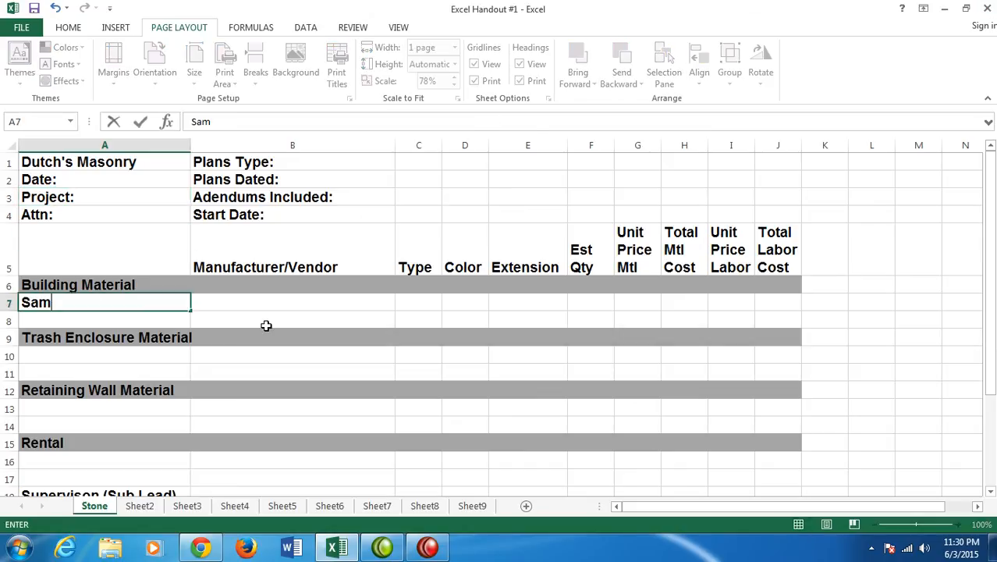
pyautogui.press('BackSpace')
pyautogui.press('BackSpace')
pyautogui.press('BackSpace')
pyautogui.press('BackSpace')
pyautogui.press('BackSpace')
pyautogui.press('BackSpace')
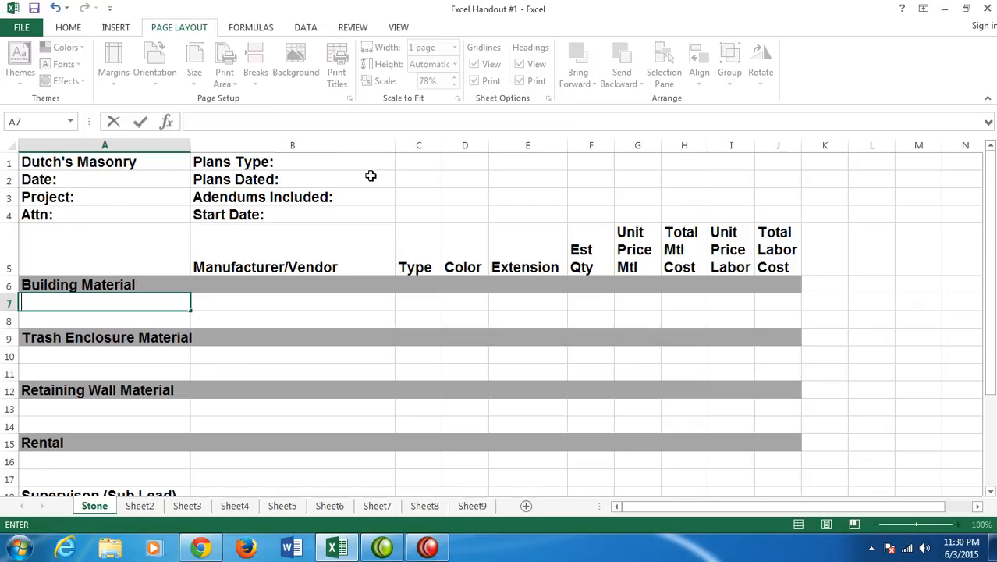
pyautogui.click(289, 305)
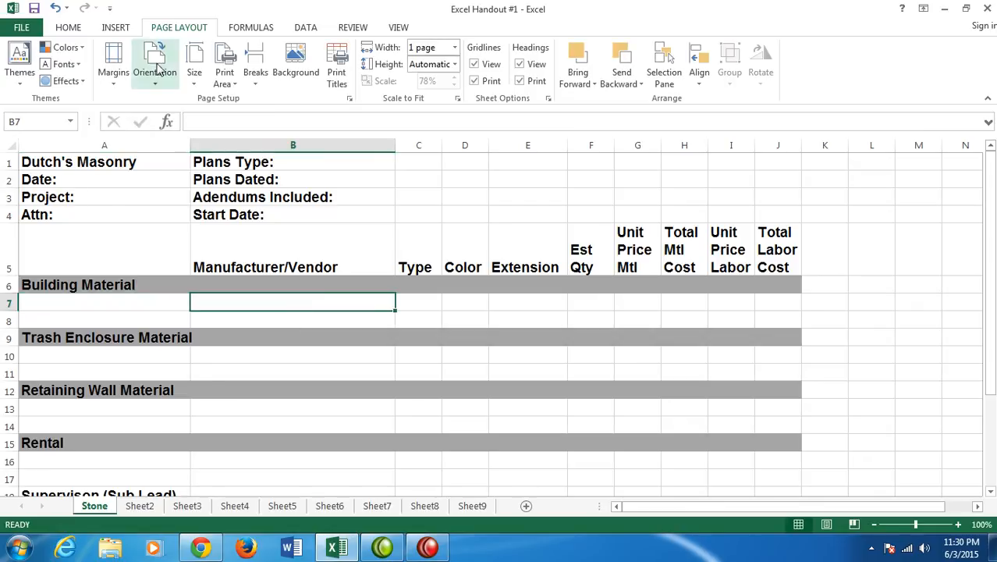
# Step: Enter "Sample" in A7 under Building Material and an estimated quantity of 1000 in F7
pyautogui.click(76, 28)
pyautogui.click(106, 306)
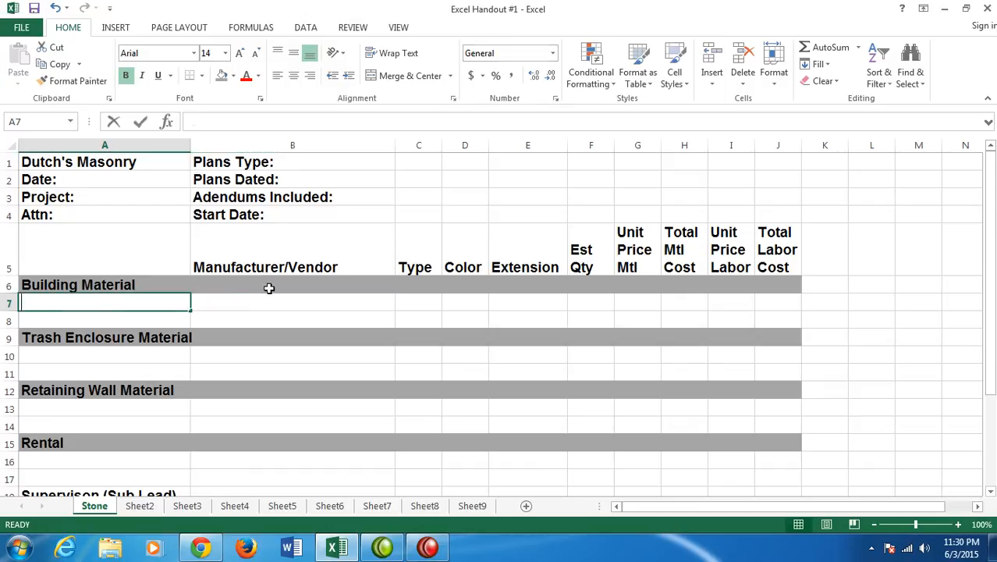
pyautogui.write('Sample')
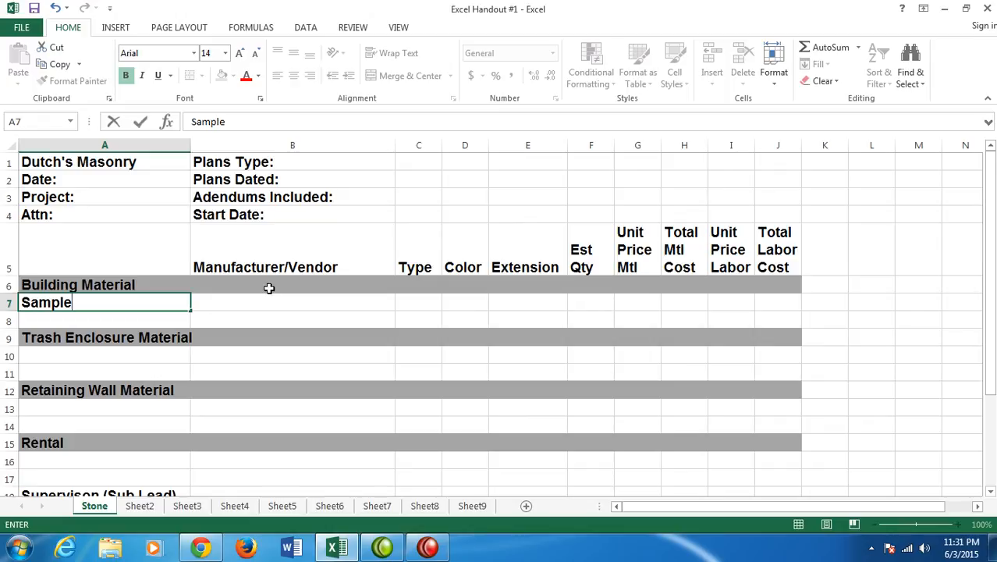
pyautogui.click(604, 298)
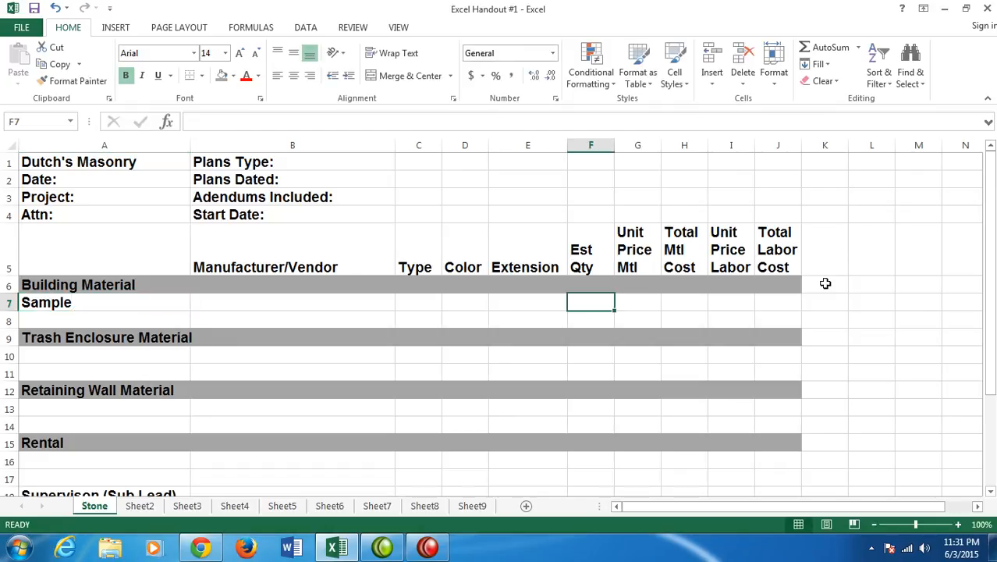
pyautogui.write('1000')
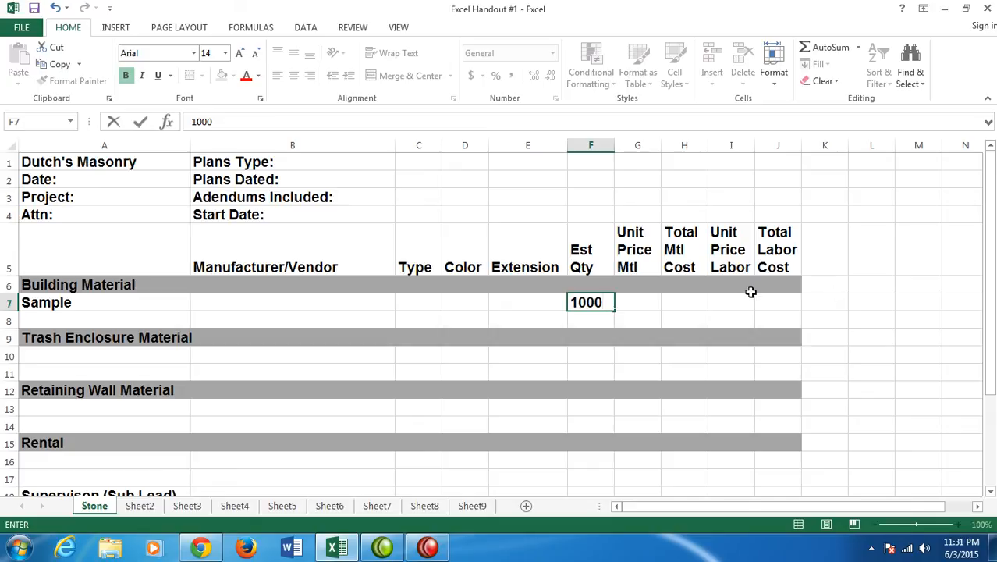
# Step: Enter a material unit price of 25 in G7 and a labor unit price of 35 in I7
pyautogui.click(635, 301)
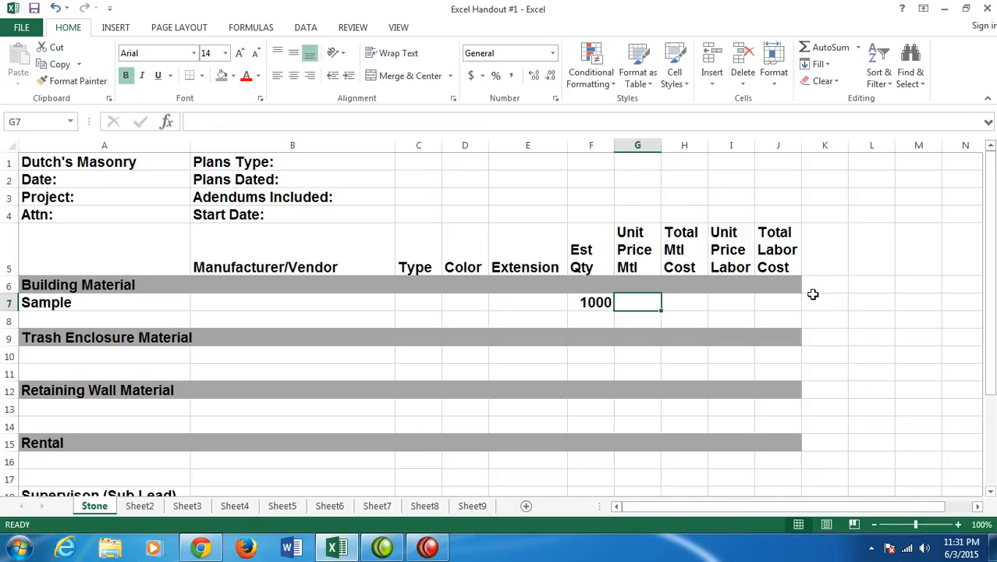
pyautogui.write('25')
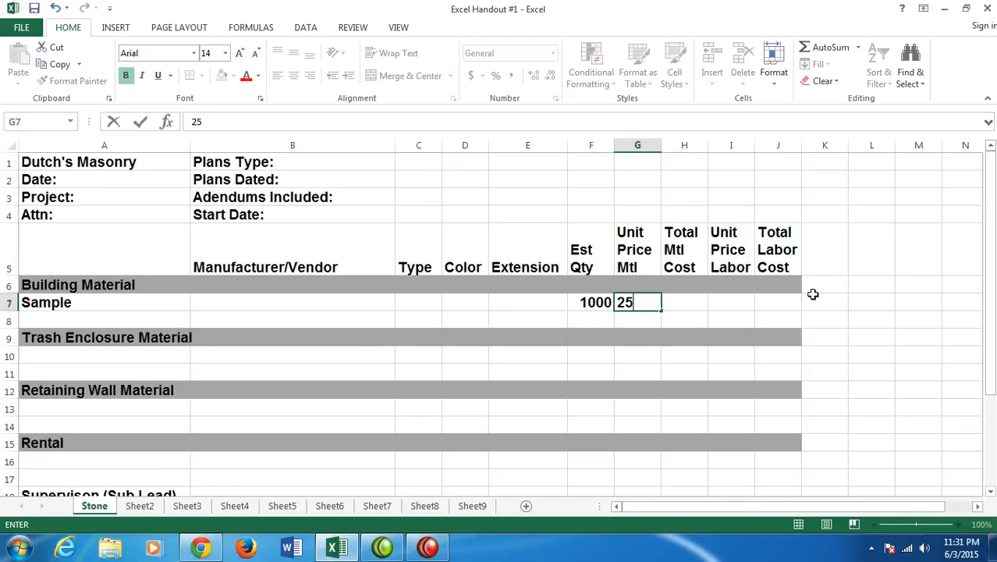
pyautogui.click(750, 304)
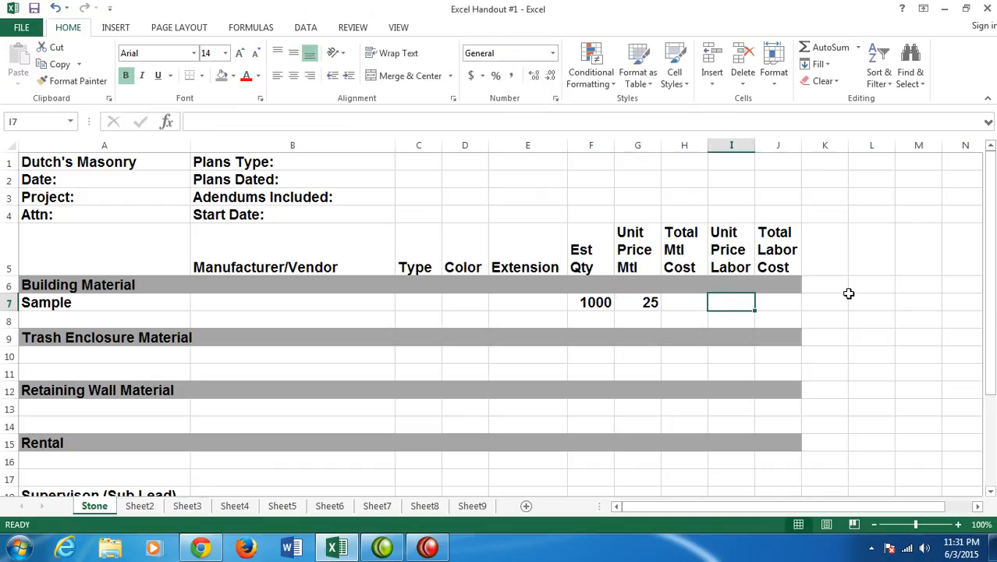
pyautogui.write('35')
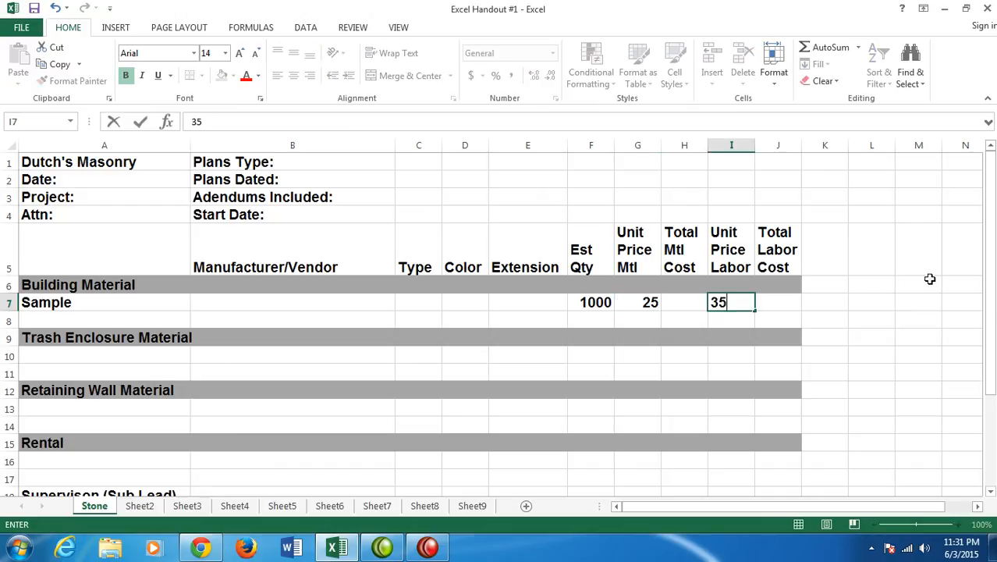
pyautogui.press('Return')
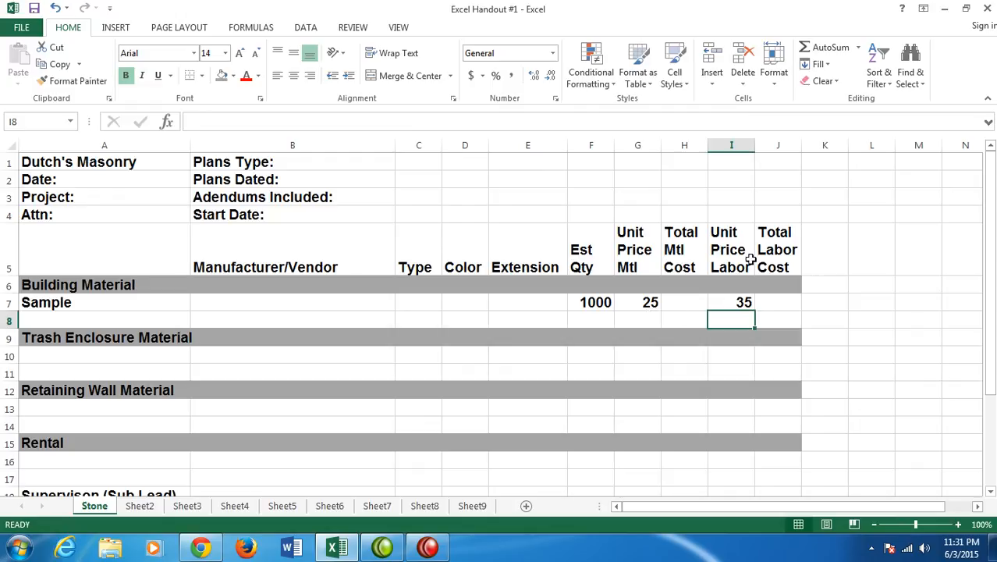
# Step: Calculate the Total Mtl Cost in H7 with the formula =F7*G7 and review the cell's formula
pyautogui.click(683, 299)
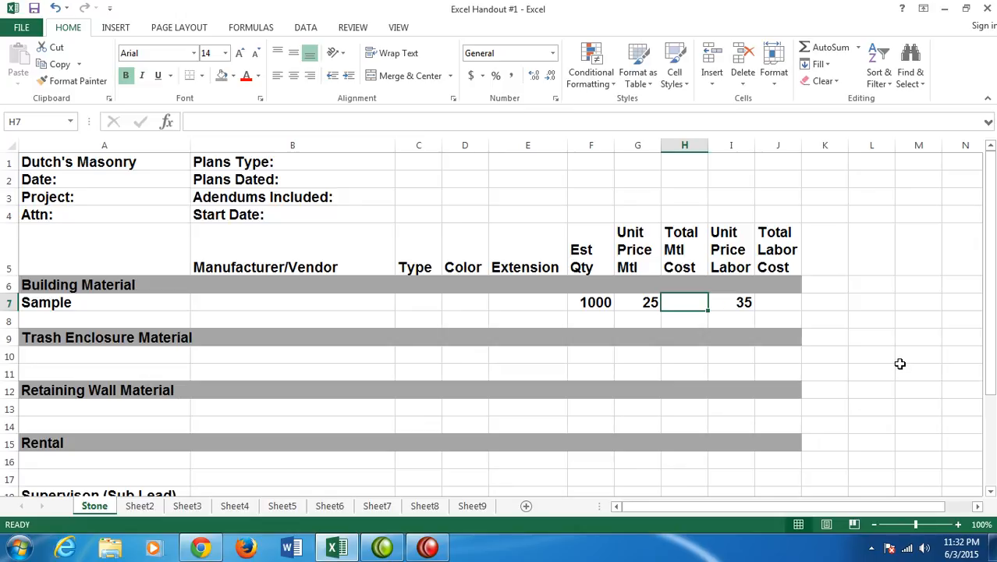
pyautogui.write('=')
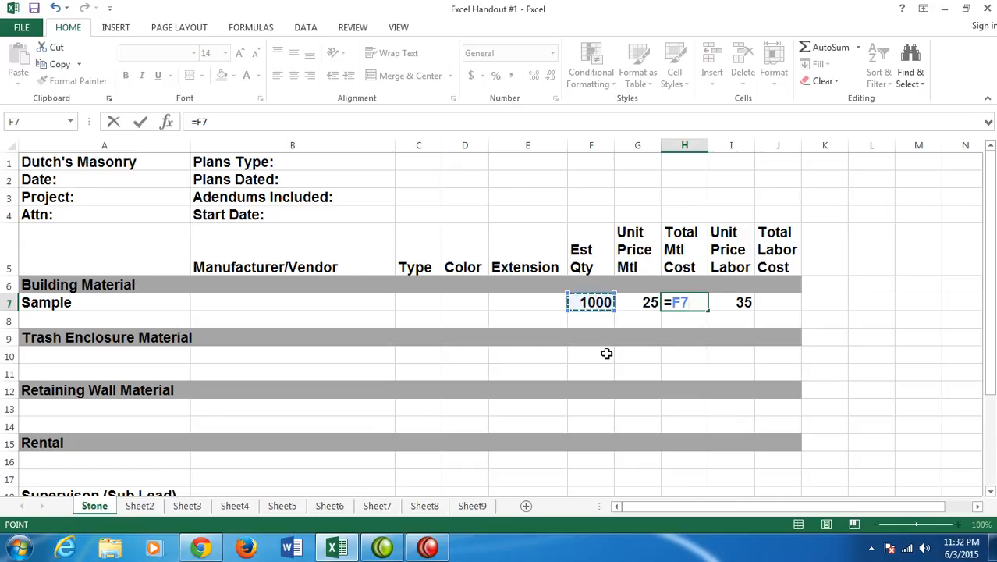
pyautogui.write('*')
pyautogui.click(637, 300)
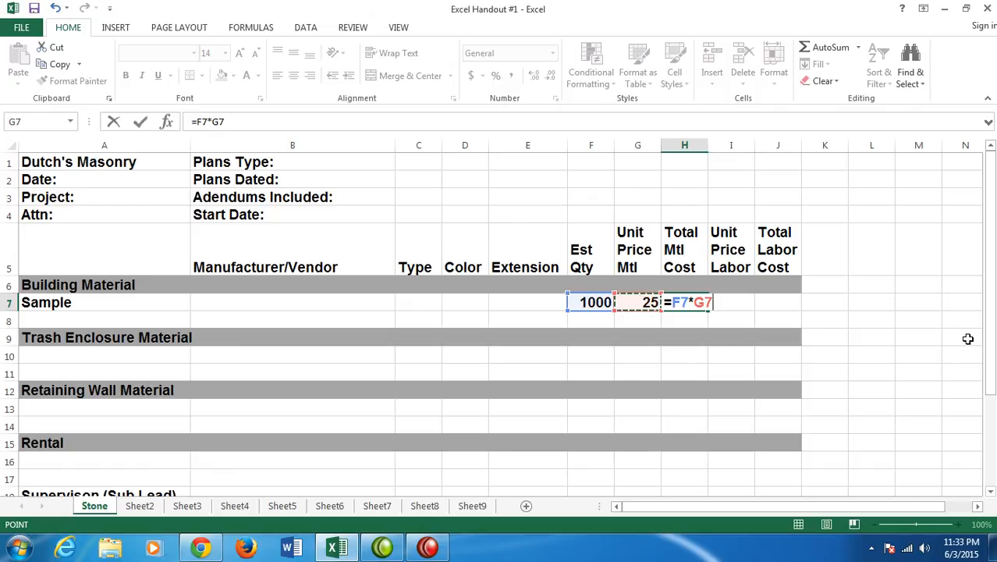
pyautogui.press('Return')
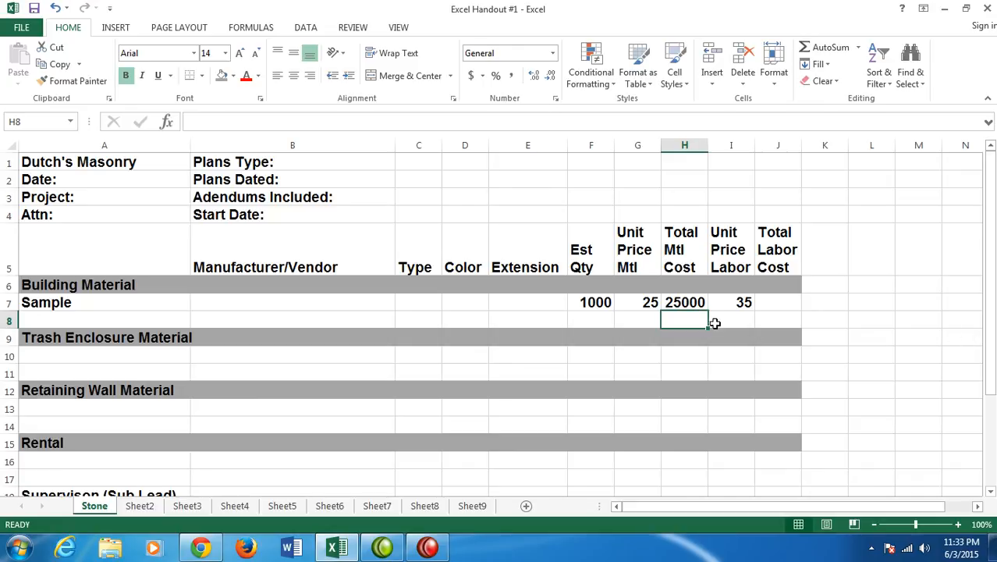
pyautogui.click(682, 302)
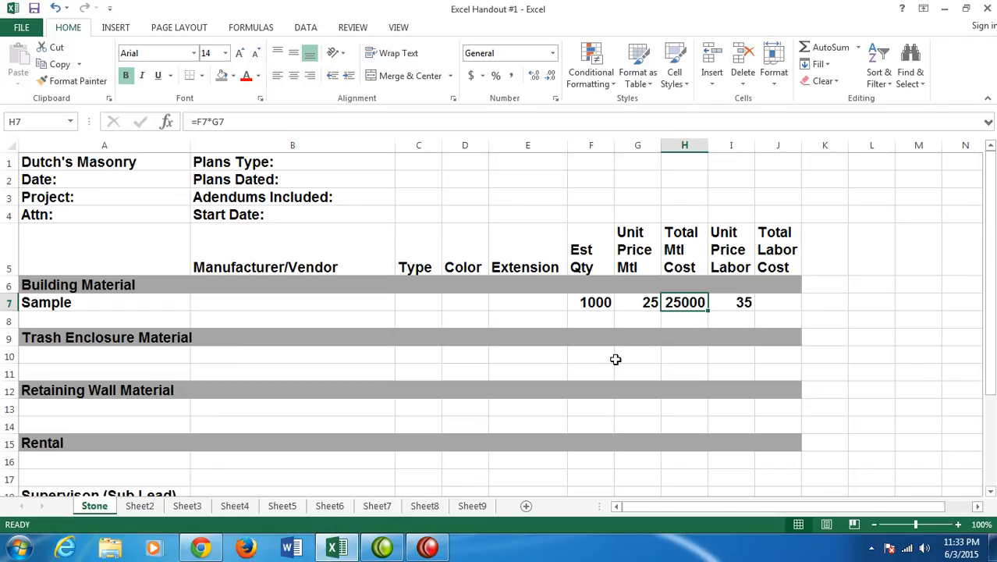
# Step: Calculate the Total Labor Cost in J7 with the formula =F7*I7 and review the cell's formula
pyautogui.click(774, 303)
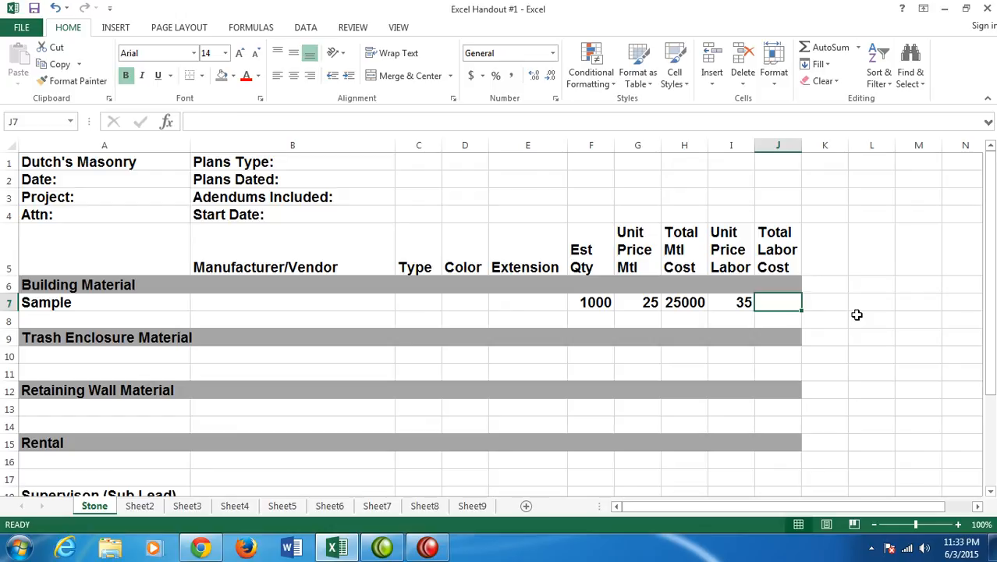
pyautogui.write('=')
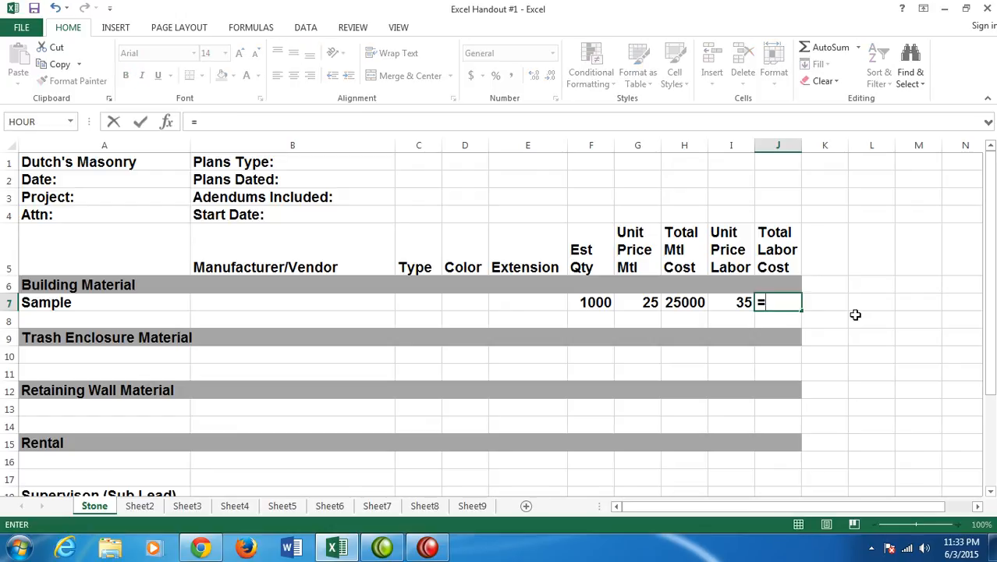
pyautogui.click(591, 303)
pyautogui.write('*')
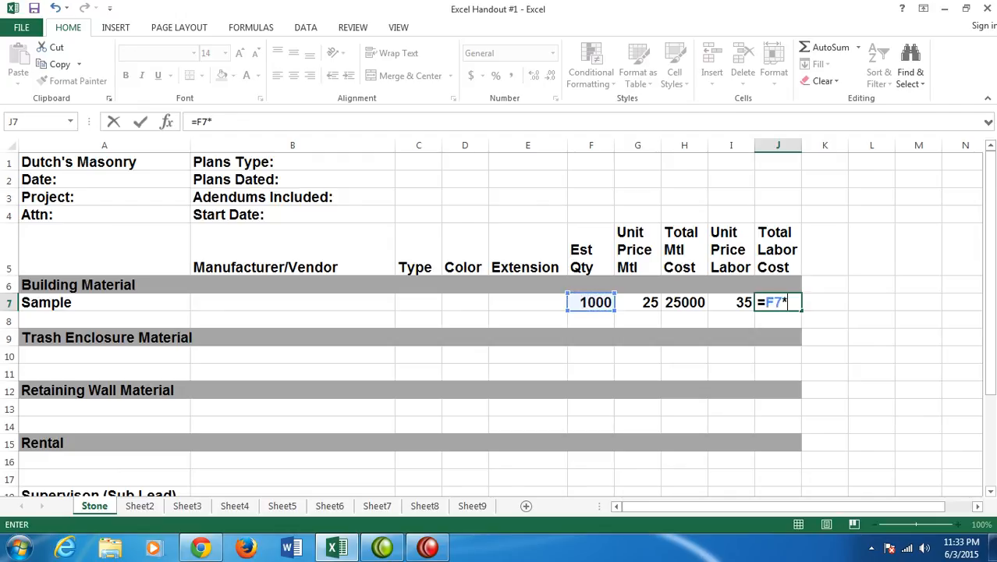
pyautogui.click(737, 303)
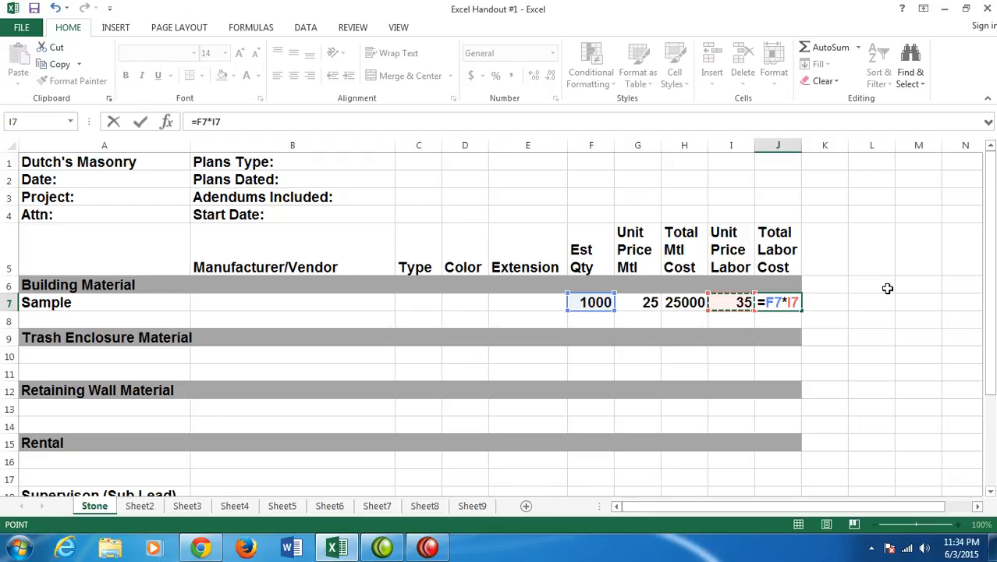
pyautogui.press('Return')
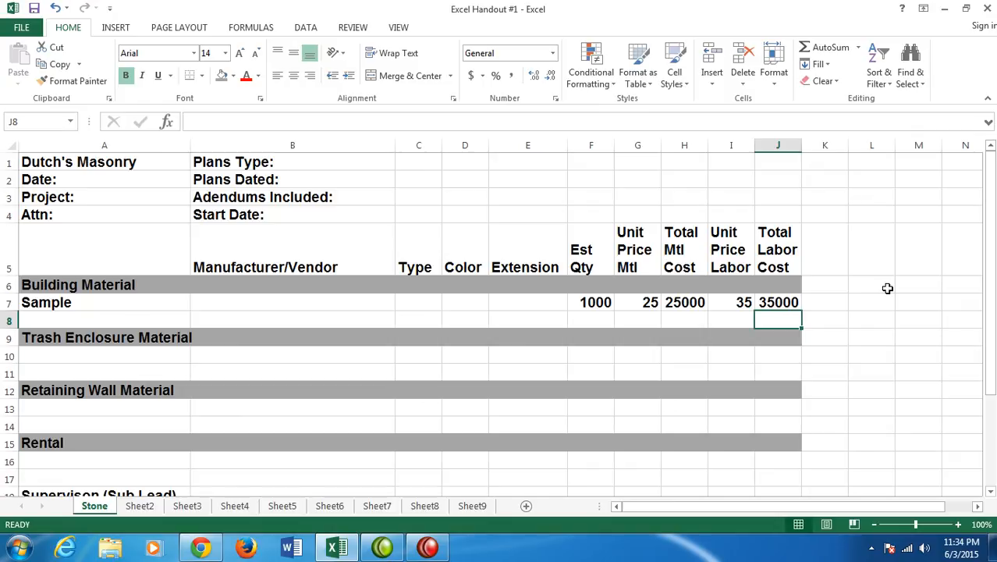
pyautogui.click(780, 302)
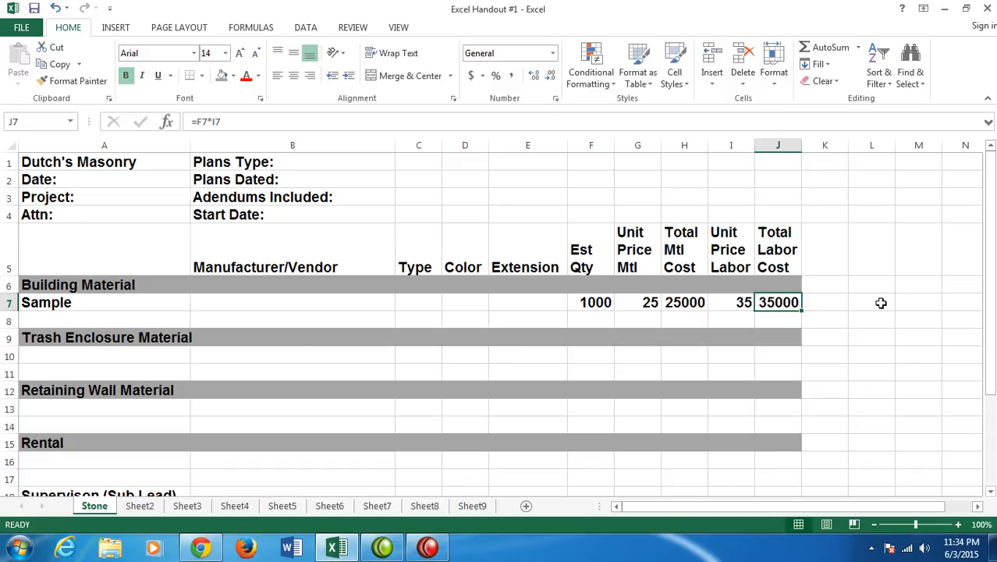
# Step: Change the Sample row's estimated quantity in F7 to 2000
pyautogui.click(587, 302)
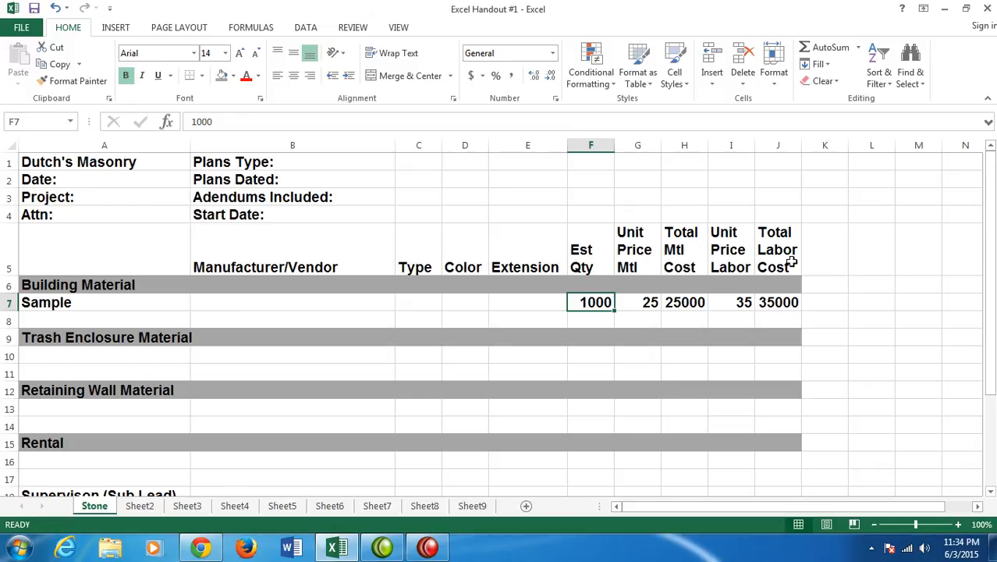
pyautogui.write('2000')
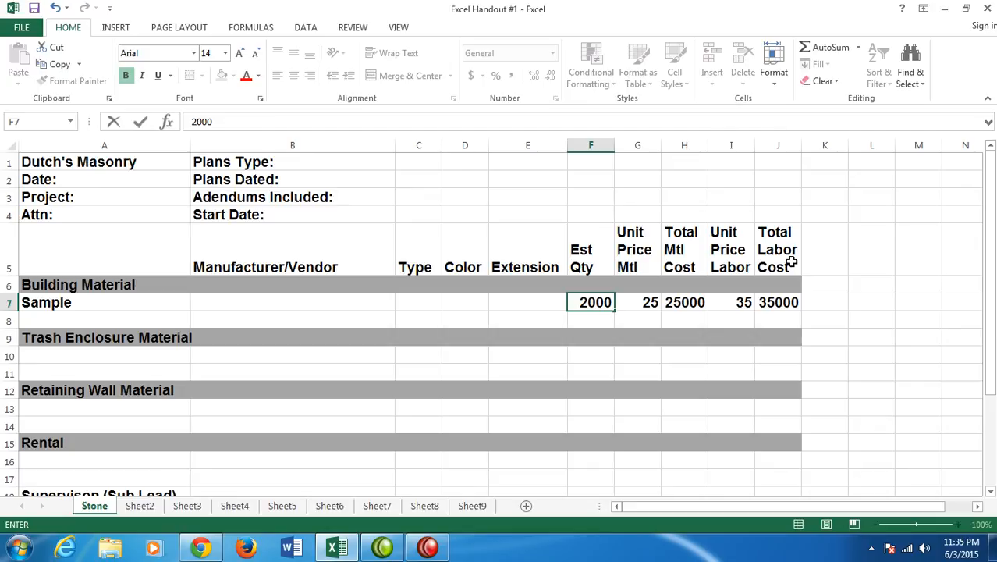
pyautogui.press('Return')
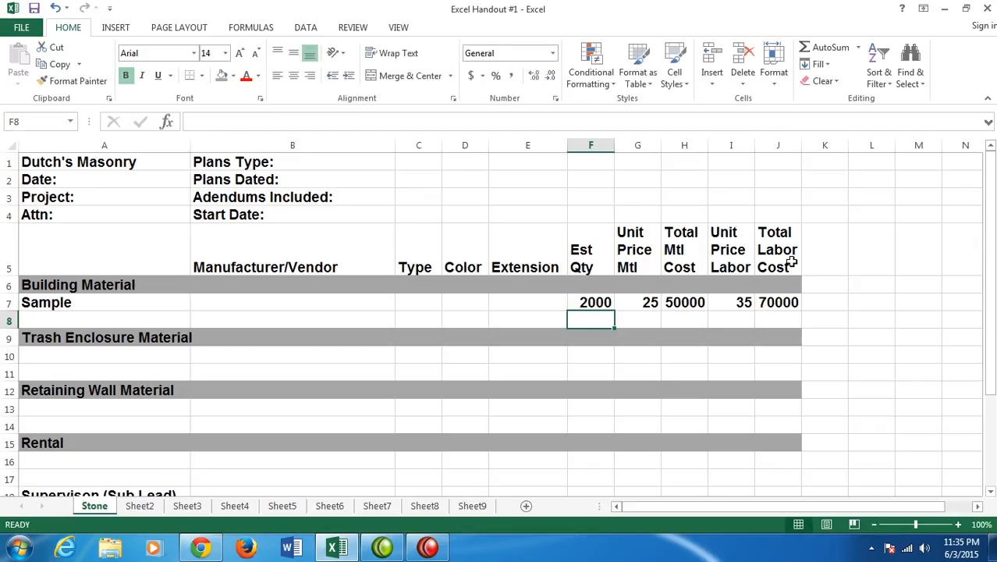